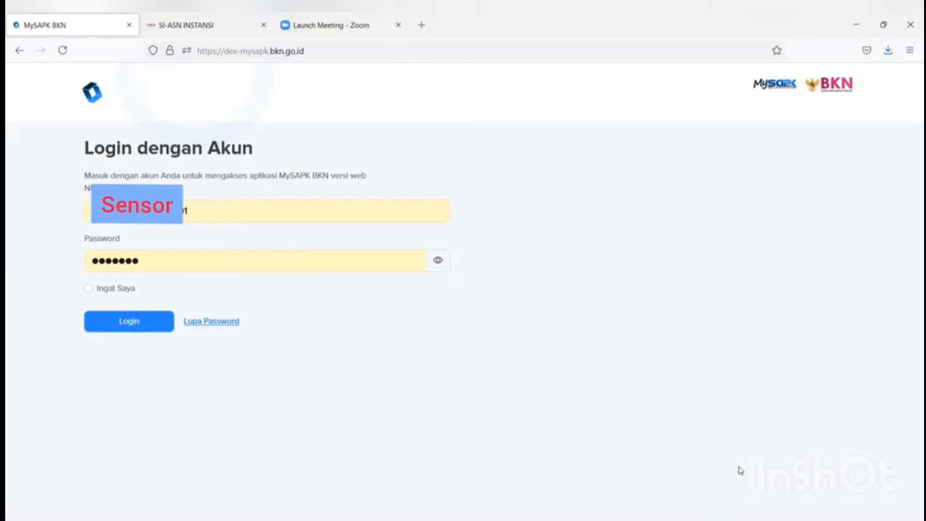
# Step: Open the live MySAPK dashboard in a new tab, then switch back to the dev login tab
pyautogui.press('XF86AudioRaiseVolume')
pyautogui.press('XF86AudioRaiseVolume')
pyautogui.press('XF86AudioRaiseVolume')
pyautogui.press('XF86AudioRaiseVolume')
pyautogui.press('XF86AudioRaiseVolume')
pyautogui.press('XF86AudioRaiseVolume')
pyautogui.press('XF86AudioRaiseVolume')
pyautogui.press('XF86AudioRaiseVolume')
pyautogui.press('XF86AudioRaiseVolume')
pyautogui.press('XF86AudioRaiseVolume')
pyautogui.press('XF86AudioRaiseVolume')
pyautogui.press('XF86AudioRaiseVolume')
pyautogui.press('XF86AudioRaiseVolume')
pyautogui.press('XF86AudioRaiseVolume')
pyautogui.press('XF86AudioRaiseVolume')
pyautogui.press('XF86AudioRaiseVolume')
pyautogui.press('XF86AudioRaiseVolume')
pyautogui.press('XF86AudioRaiseVolume')
pyautogui.press('XF86AudioRaiseVolume')
pyautogui.press('XF86AudioRaiseVolume')
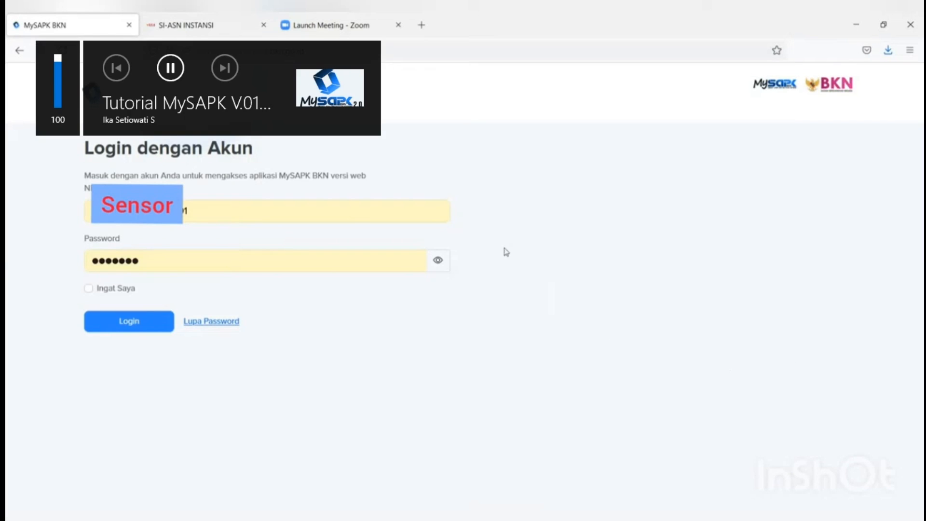
pyautogui.click(422, 26)
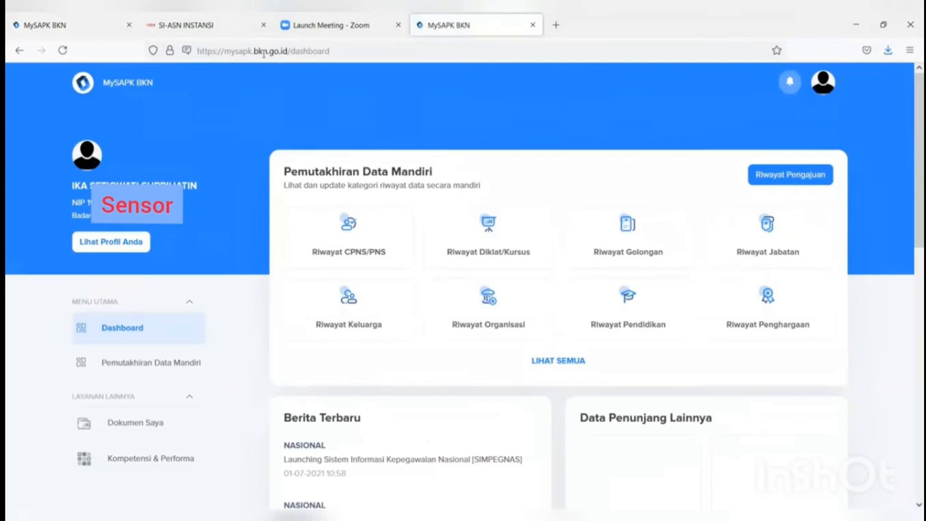
pyautogui.click(73, 24)
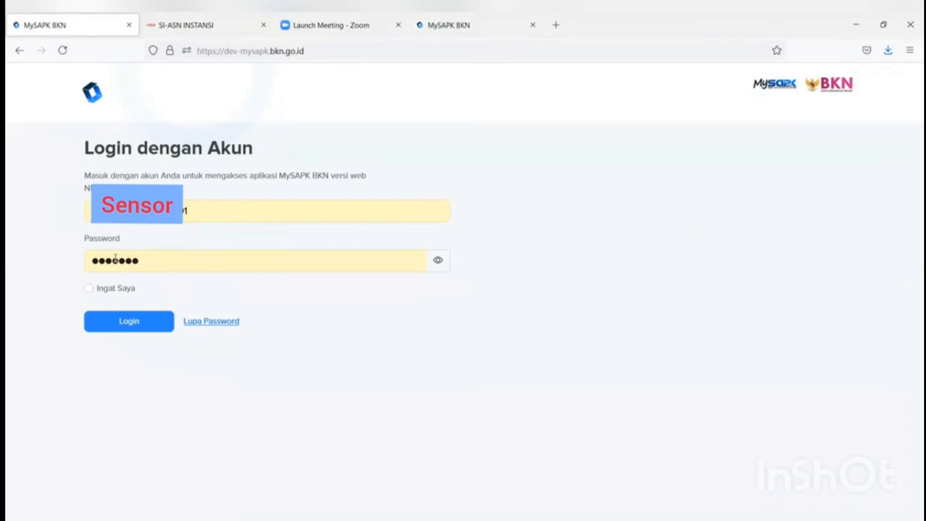
# Step: Log in with the prefilled credentials and open Lengkapi Data Mandiri to reach Pemutakhiran Data Mandiri
pyautogui.click(134, 328)
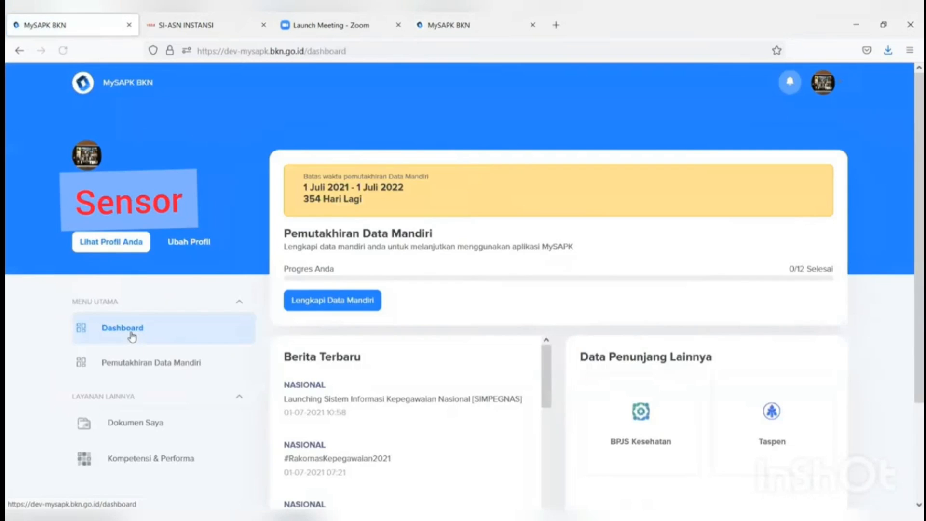
pyautogui.scroll(-2, 540, 294)
pyautogui.scroll(3, 540, 292)
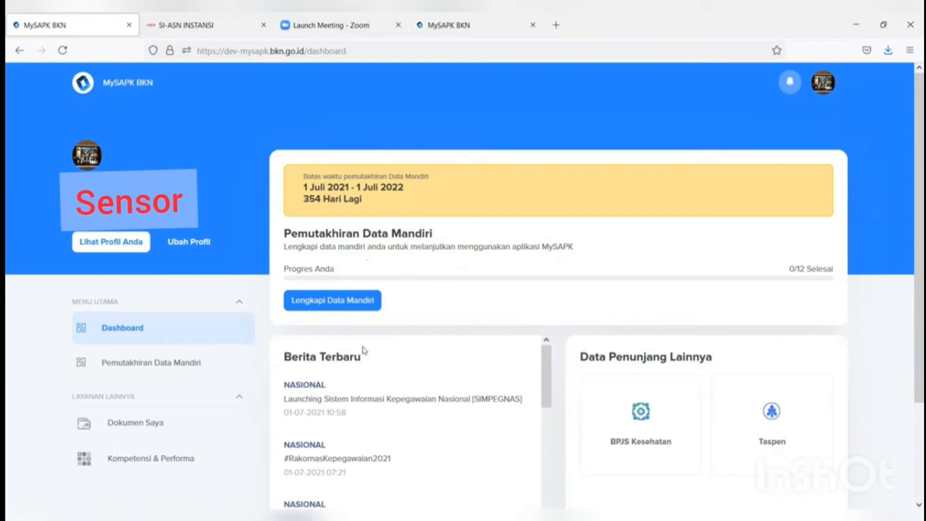
pyautogui.click(343, 306)
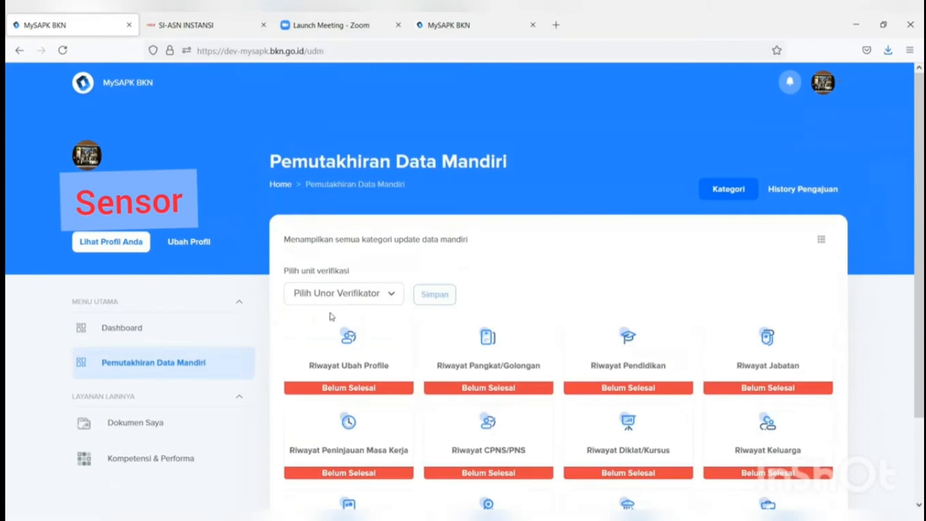
# Step: Choose Bagian Akuntabilitas dan Pelaporan as Unor Verifikator and open Riwayat Peninjauan Masa Kerja
pyautogui.scroll(-2, 364, 299)
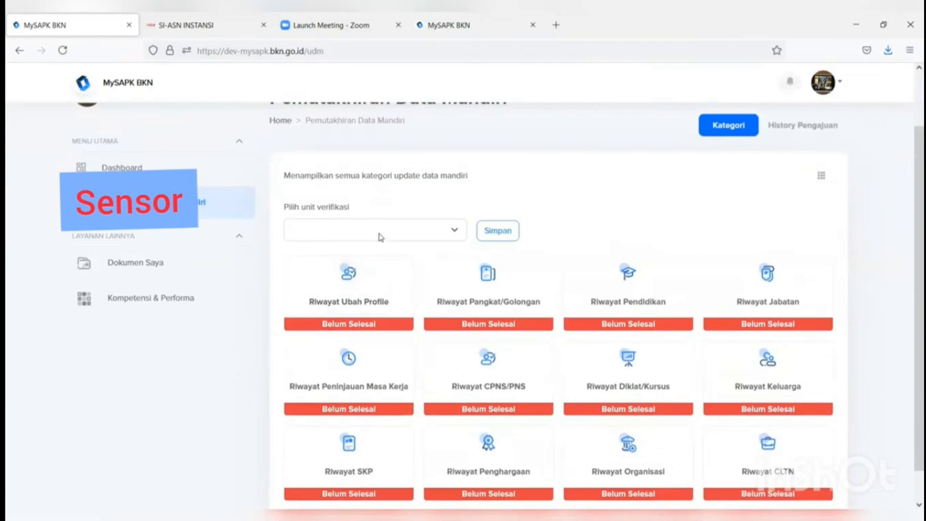
pyautogui.scroll(-1, 664, 268)
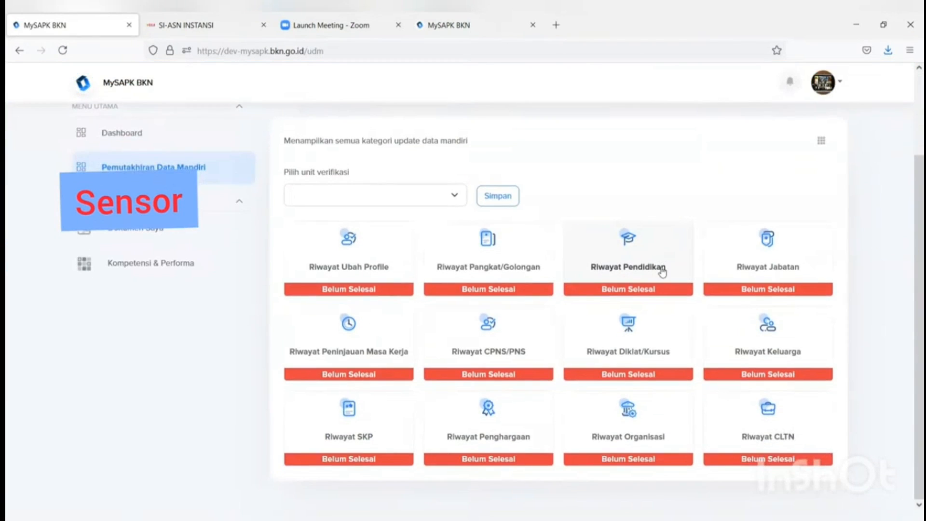
pyautogui.click(409, 199)
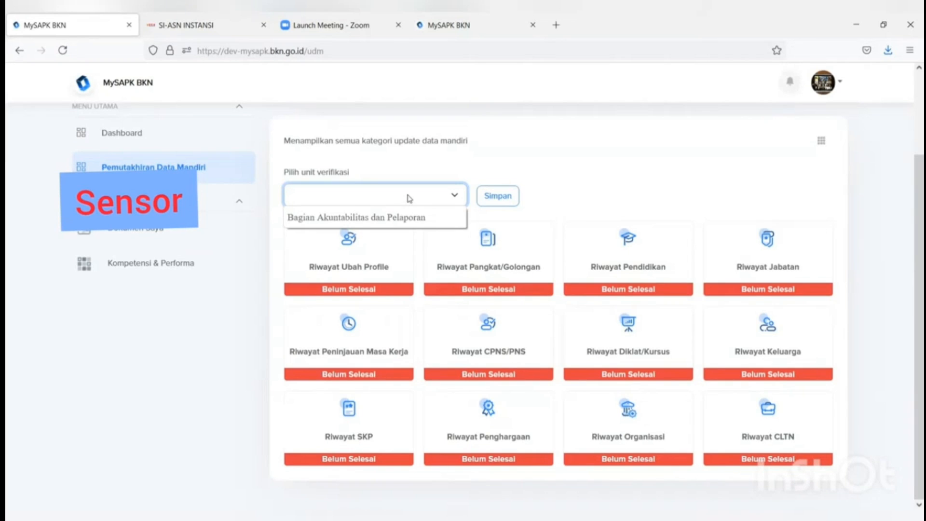
pyautogui.click(396, 221)
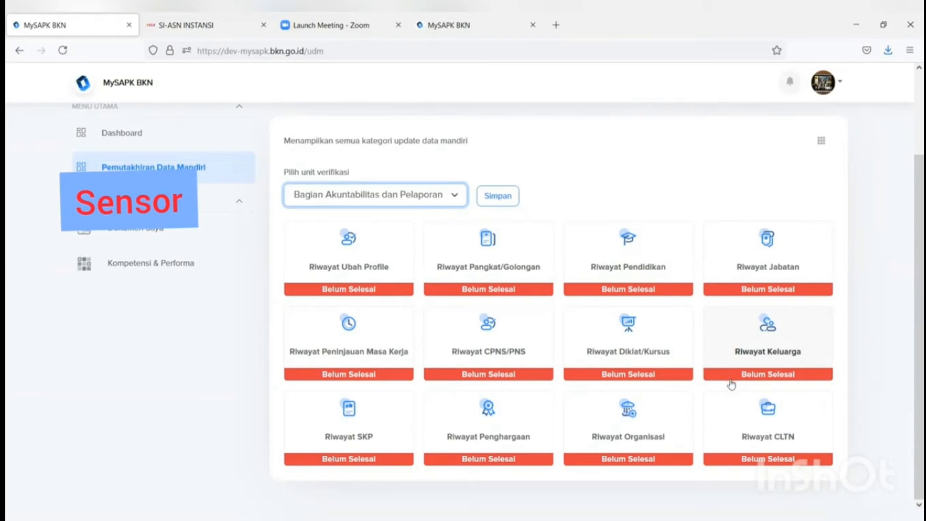
pyautogui.click(363, 355)
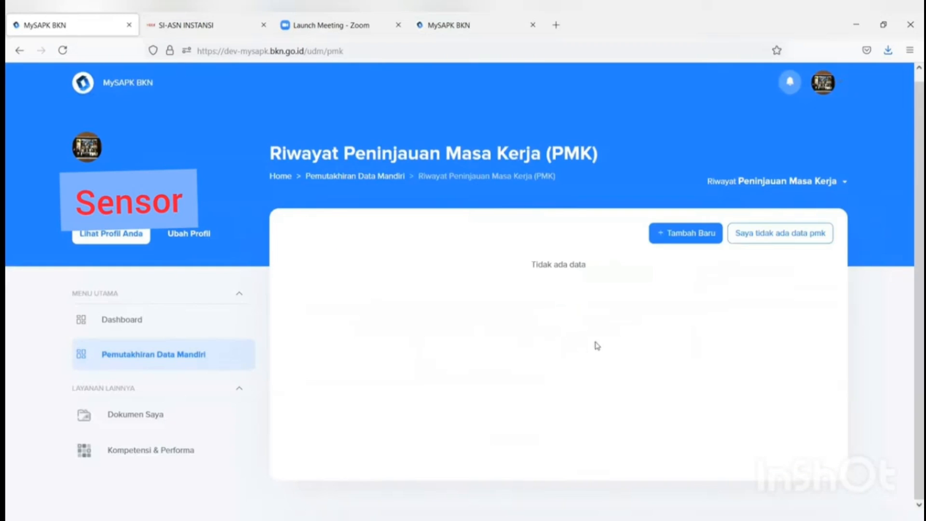
# Step: Declare 'Saya tidak ada data pmk' and confirm with Iya, marking PMK history Selesai
pyautogui.click(762, 240)
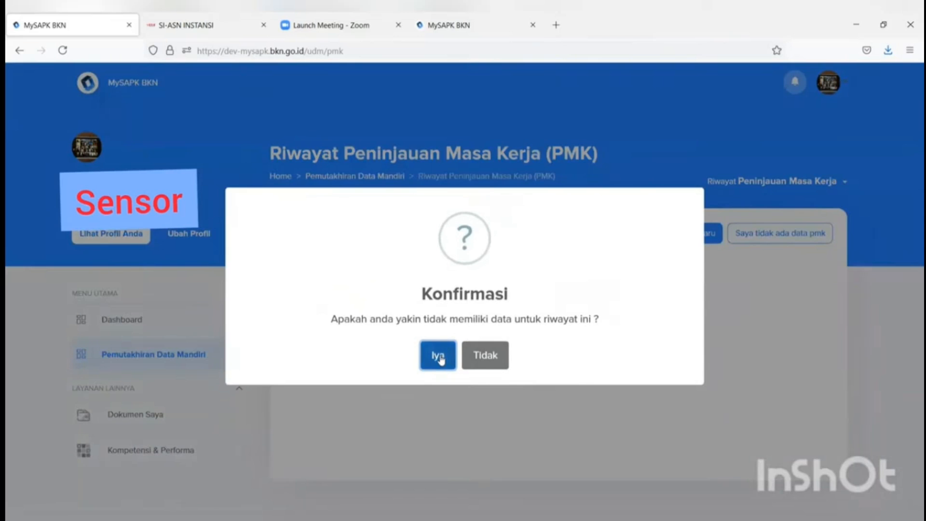
pyautogui.click(438, 356)
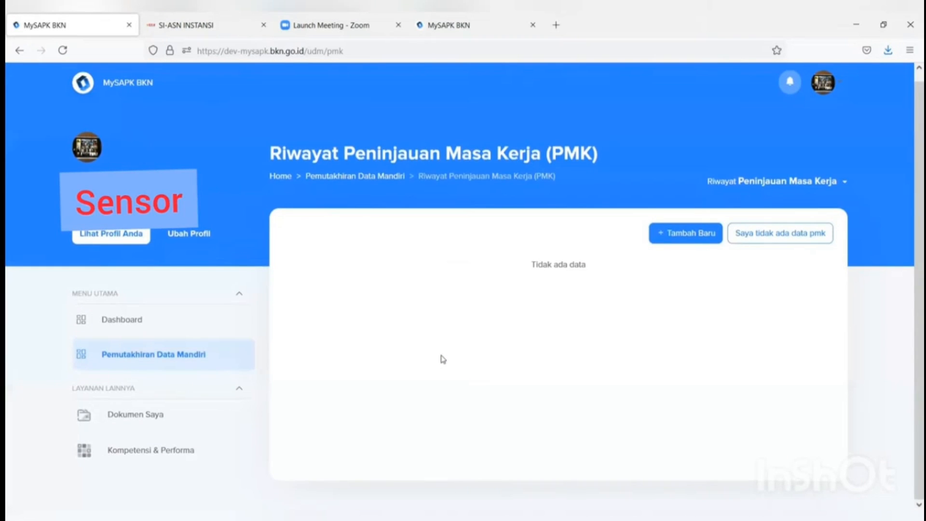
pyautogui.scroll(1, 444, 357)
pyautogui.scroll(-2, 494, 271)
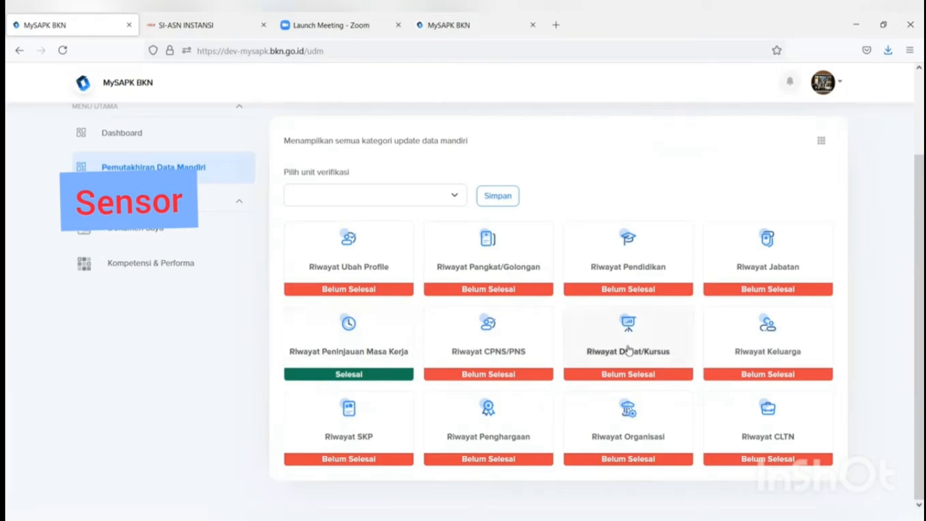
# Step: In Riwayat Organisasi, declare 'Saya tidak ada data organisasi' and confirm with Iya
pyautogui.click(628, 439)
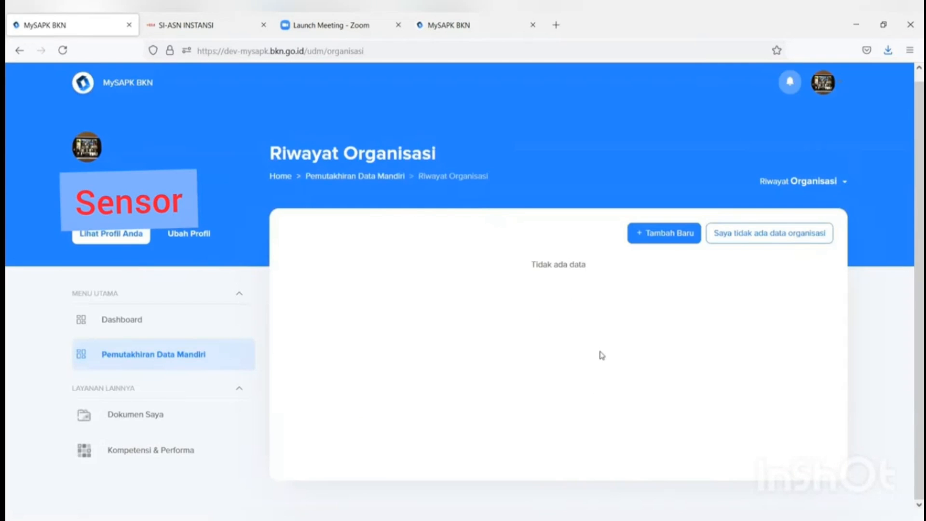
pyautogui.click(765, 243)
pyautogui.click(442, 357)
pyautogui.scroll(1, 602, 366)
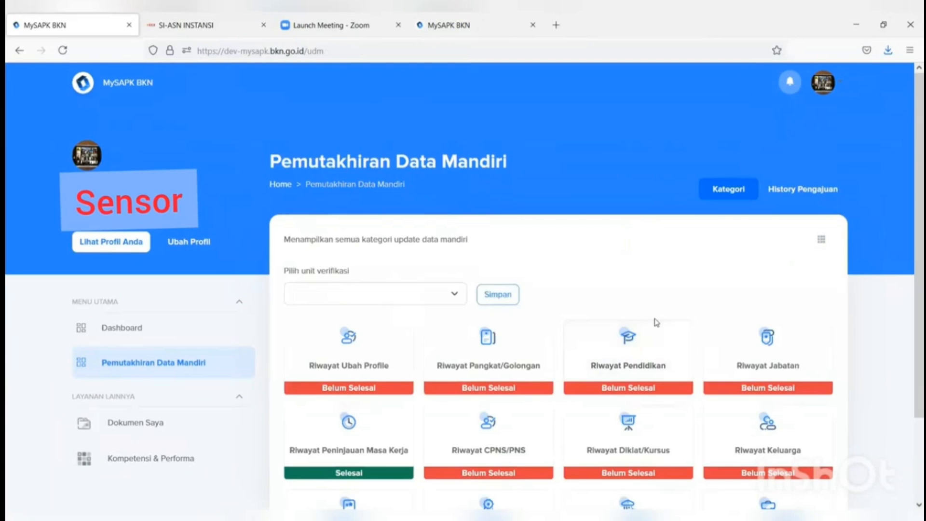
pyautogui.scroll(-2, 659, 327)
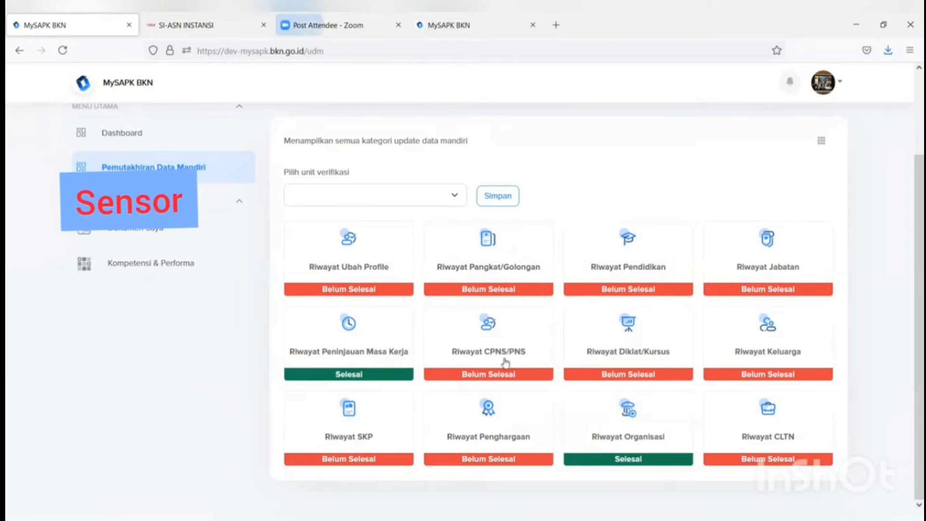
# Step: Open Riwayat Ubah Profile and look over the profile editing page
pyautogui.click(347, 278)
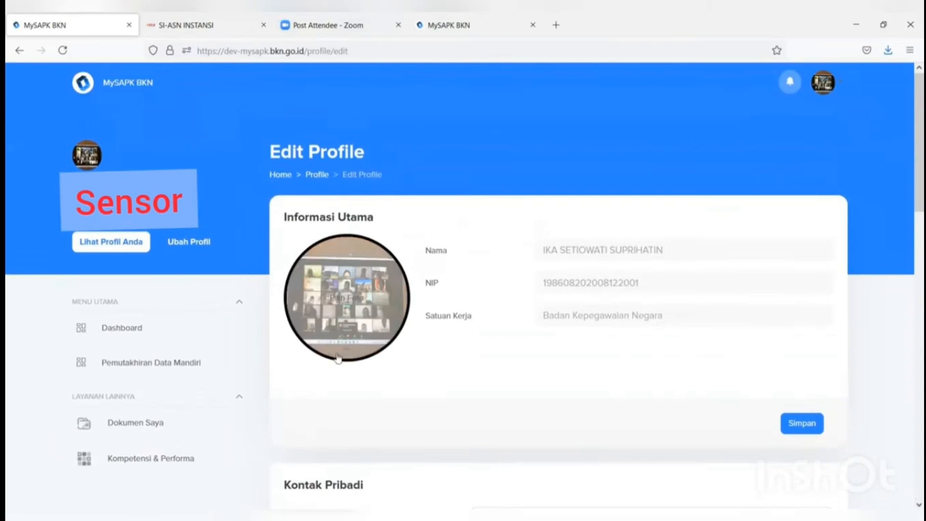
pyautogui.scroll(-2, 348, 246)
pyautogui.scroll(-10, 351, 270)
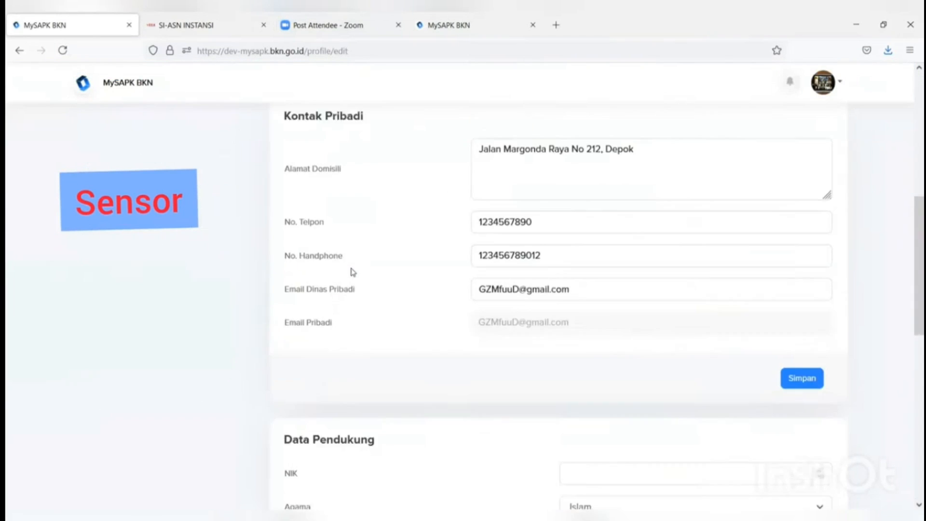
pyautogui.scroll(-3, 353, 286)
pyautogui.scroll(10, 352, 299)
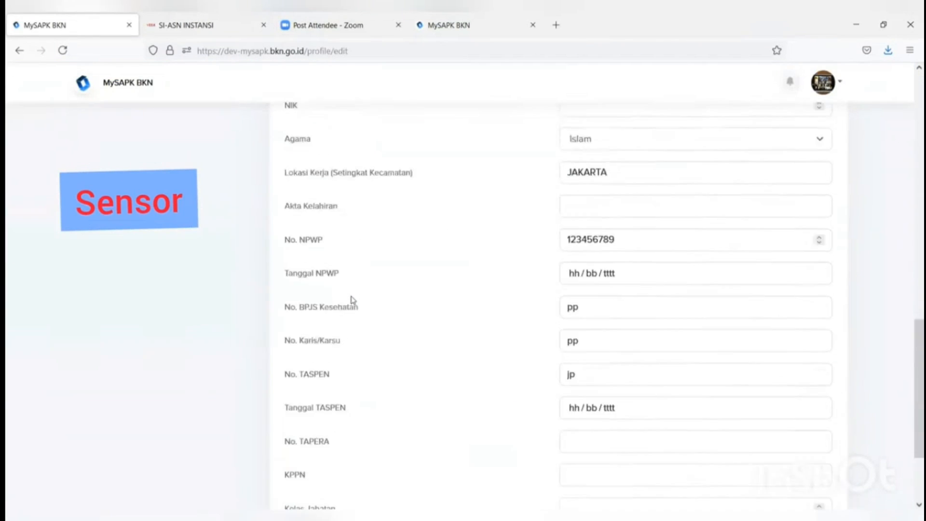
pyautogui.scroll(2, 353, 302)
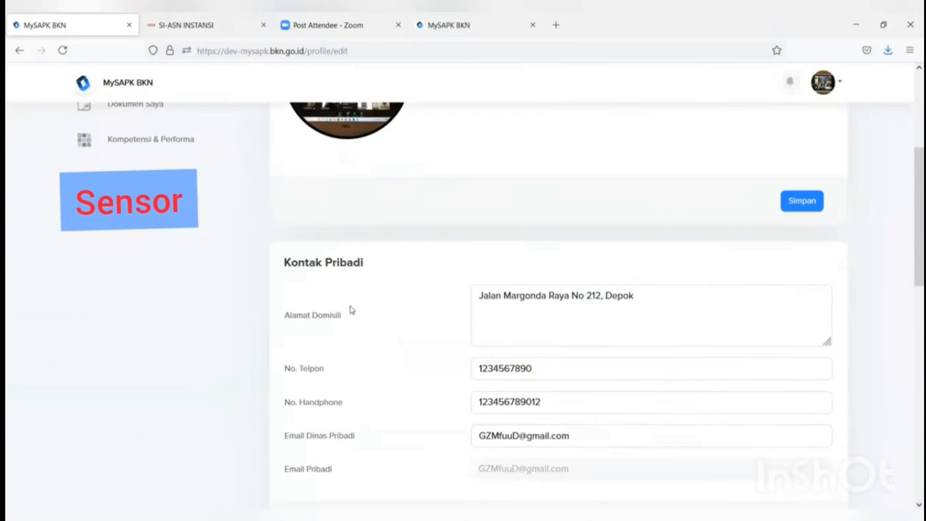
pyautogui.scroll(-2, 351, 310)
pyautogui.scroll(2, 351, 312)
pyautogui.scroll(3, 350, 314)
# Step: Upload the portrait image as the new profile photo, save, and confirm Update Foto Berhasil
pyautogui.moveTo(365, 221)
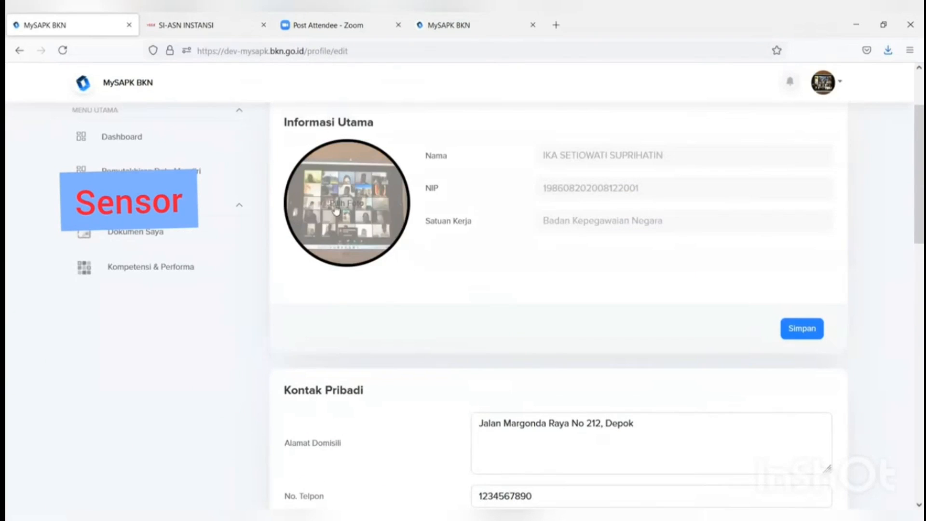
pyautogui.click(375, 263)
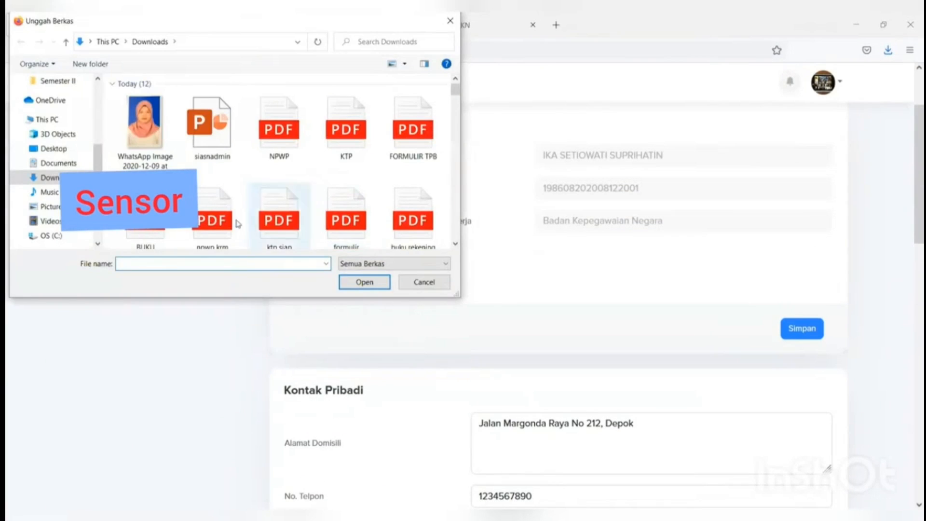
pyautogui.click(145, 127)
pyautogui.click(372, 282)
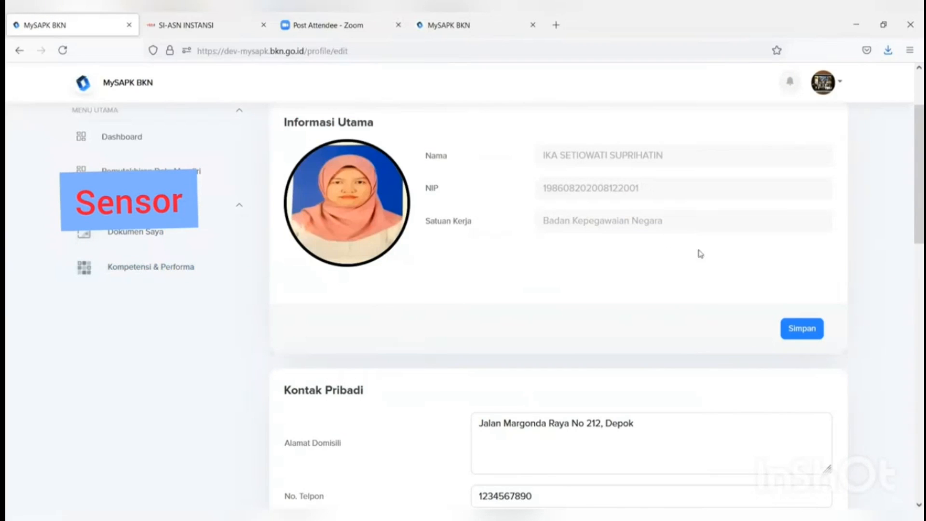
pyautogui.click(798, 332)
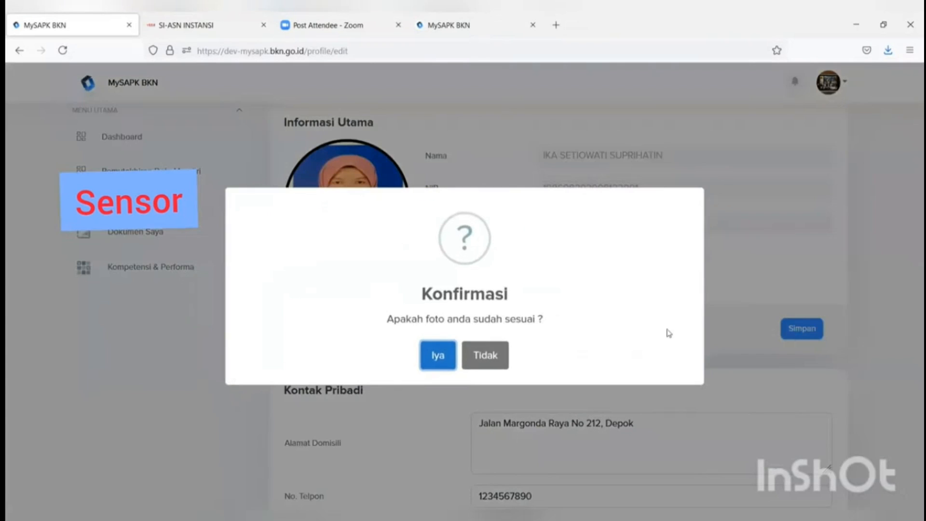
pyautogui.click(444, 360)
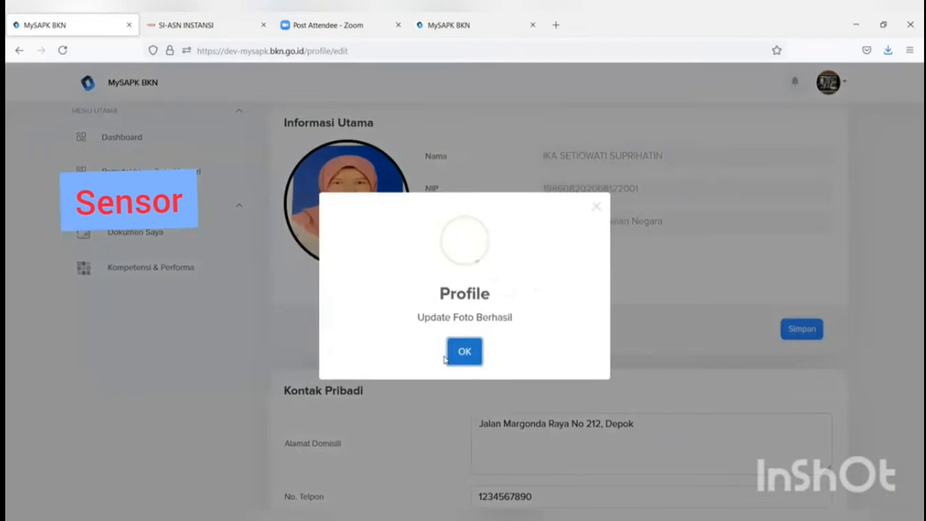
pyautogui.click(458, 366)
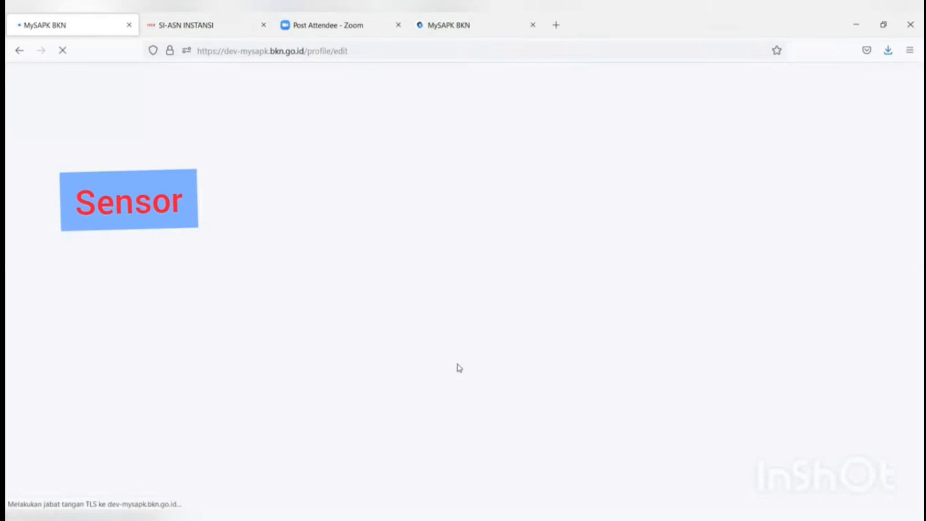
# Step: Replace the Email Dinas Pribadi value with the new work e-mail address
pyautogui.scroll(-4, 459, 368)
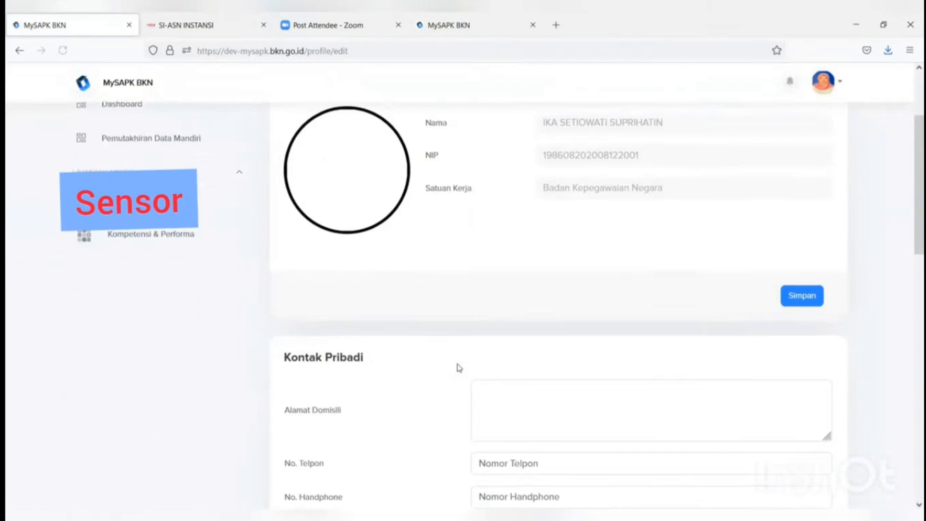
pyautogui.scroll(-3, 459, 368)
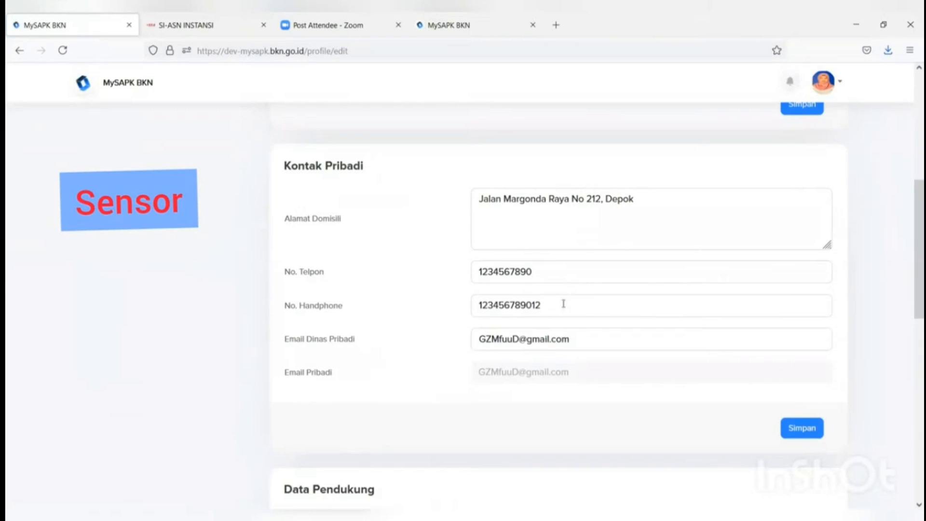
pyautogui.click(575, 340)
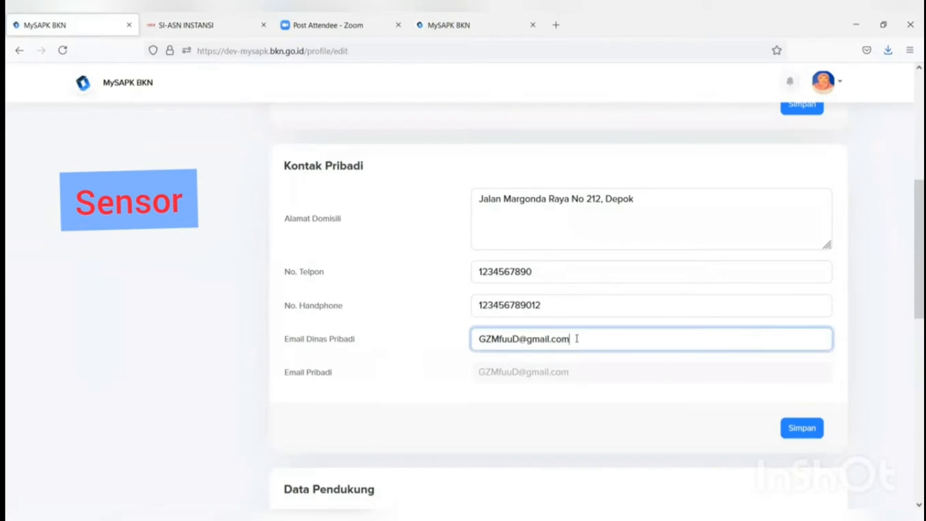
pyautogui.moveTo(574, 340); pyautogui.dragTo(447, 345)
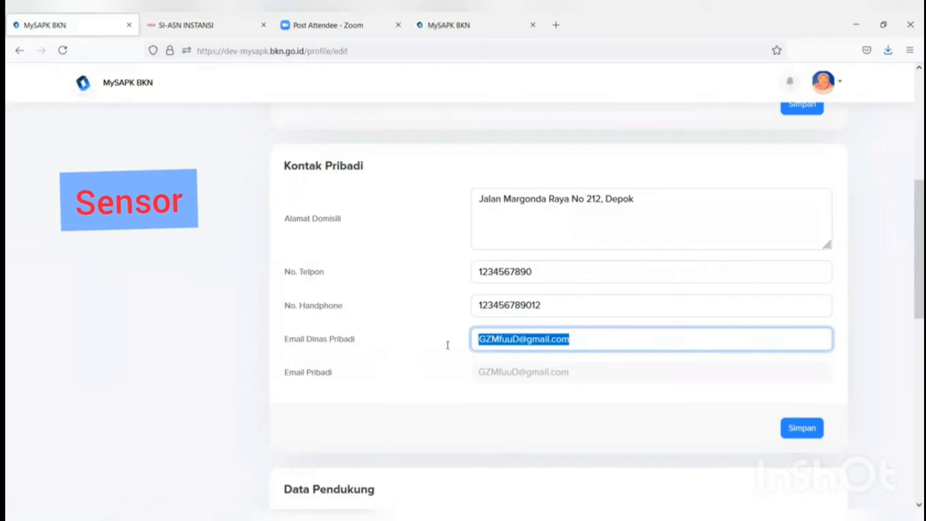
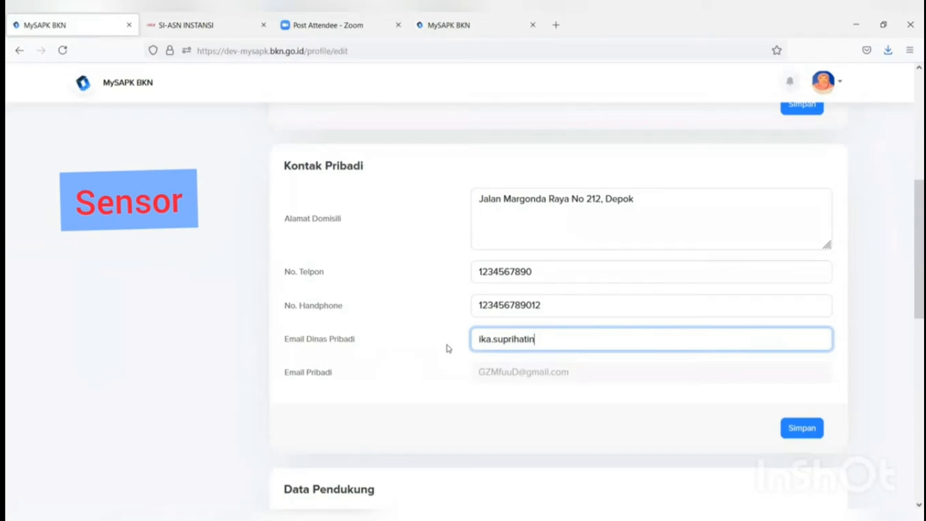
# Step: Save the updated contact details, confirm with Iya, and dismiss the success message
pyautogui.click(800, 428)
pyautogui.click(426, 365)
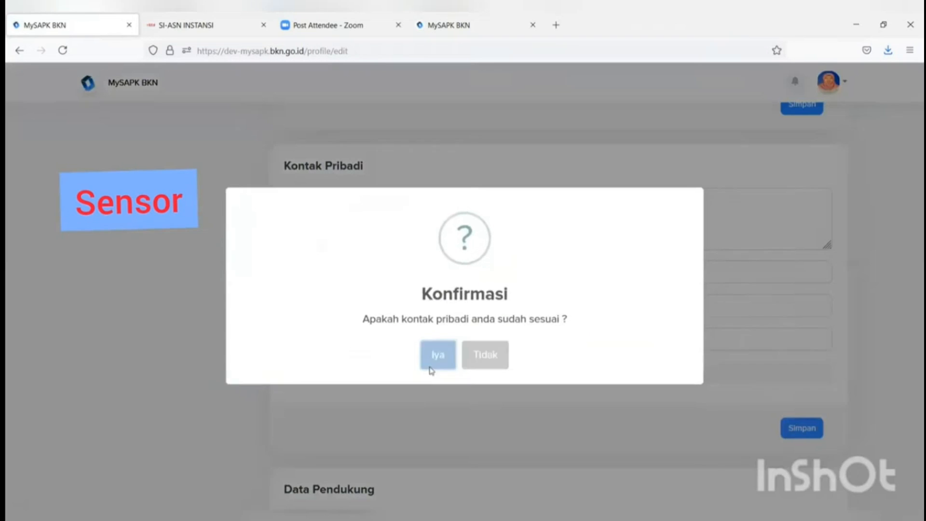
pyautogui.scroll(-3, 472, 365)
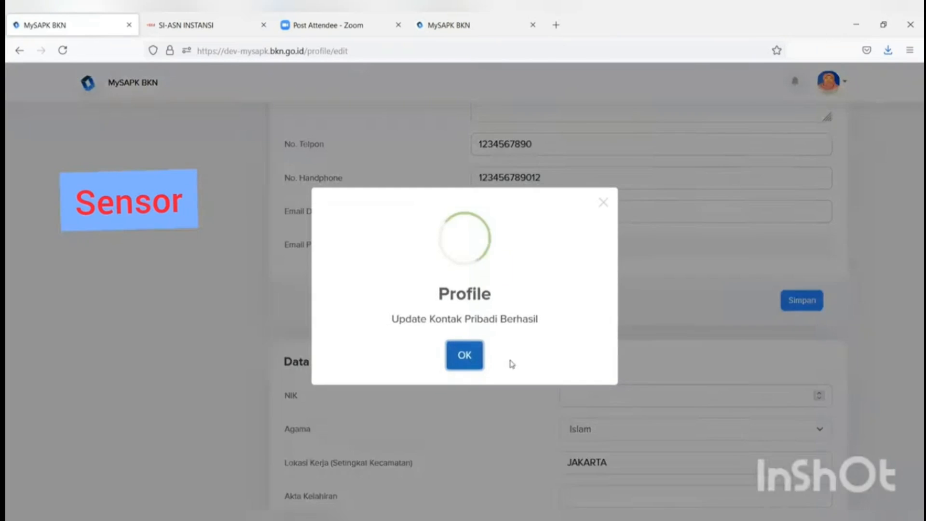
pyautogui.click(466, 356)
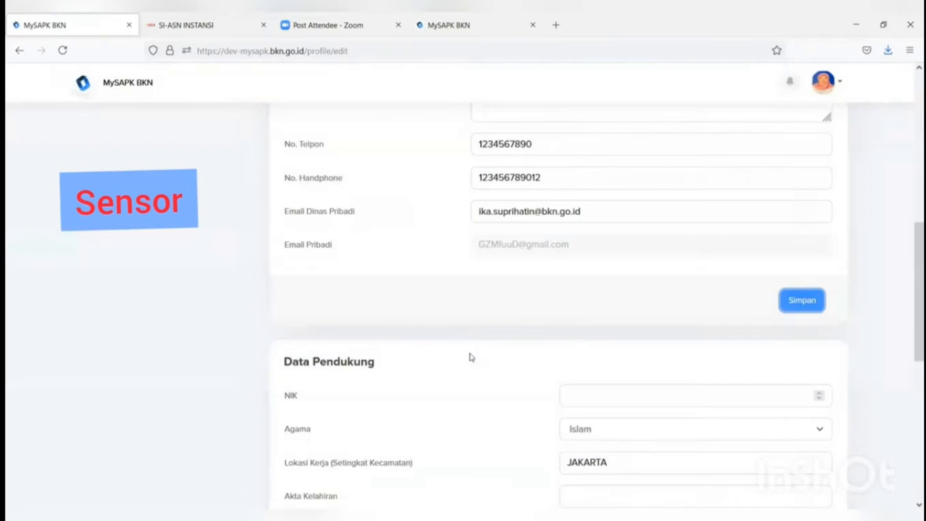
pyautogui.scroll(-4, 471, 357)
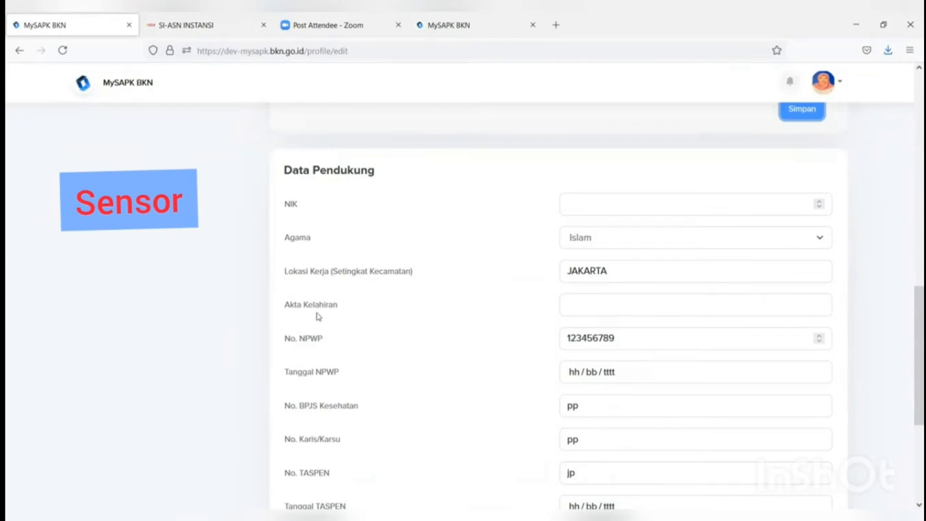
pyautogui.scroll(-5, 312, 309)
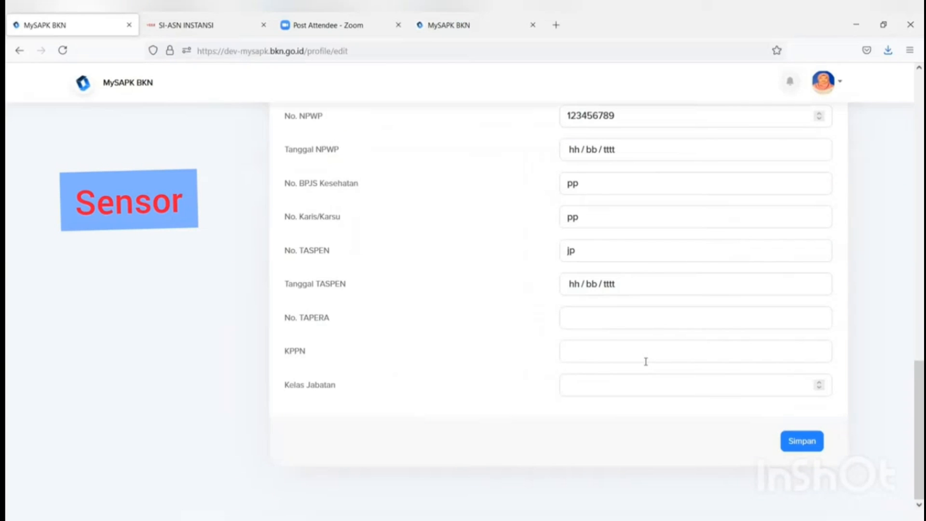
pyautogui.scroll(3, 645, 361)
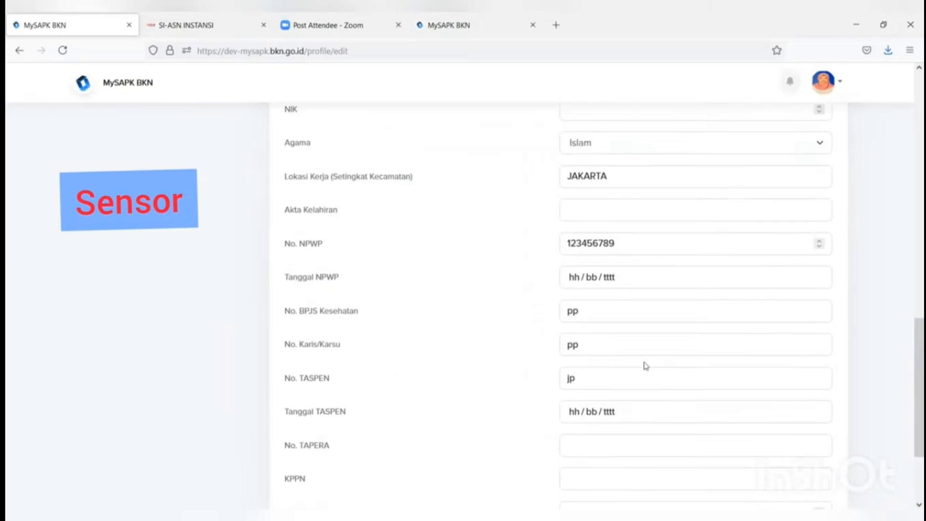
pyautogui.scroll(15, 641, 366)
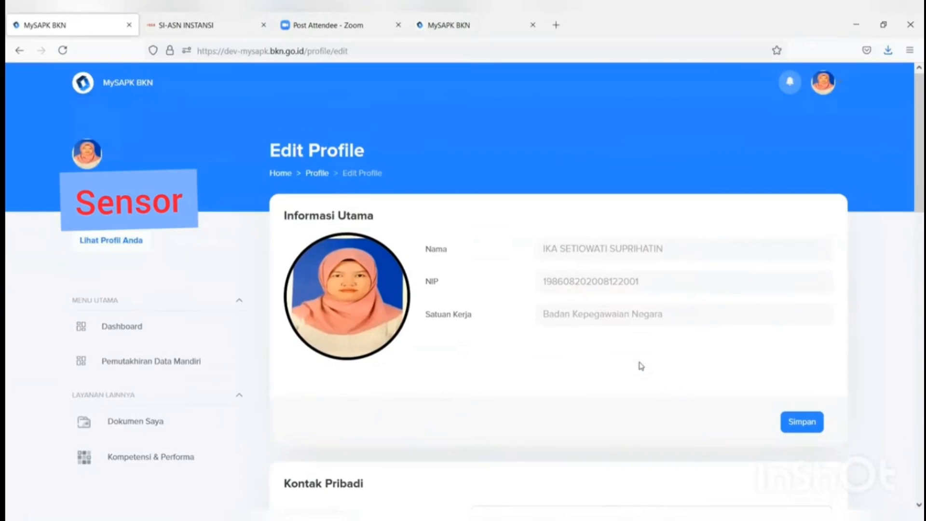
# Step: Open Riwayat Pangkat/Golongan and choose Ubah Data on the III/c – Penata record
pyautogui.click(207, 363)
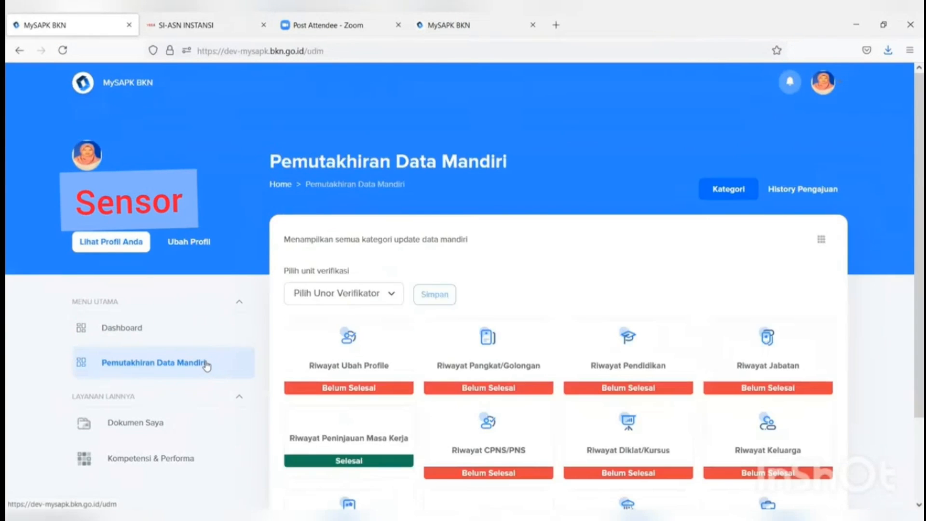
pyautogui.click(494, 366)
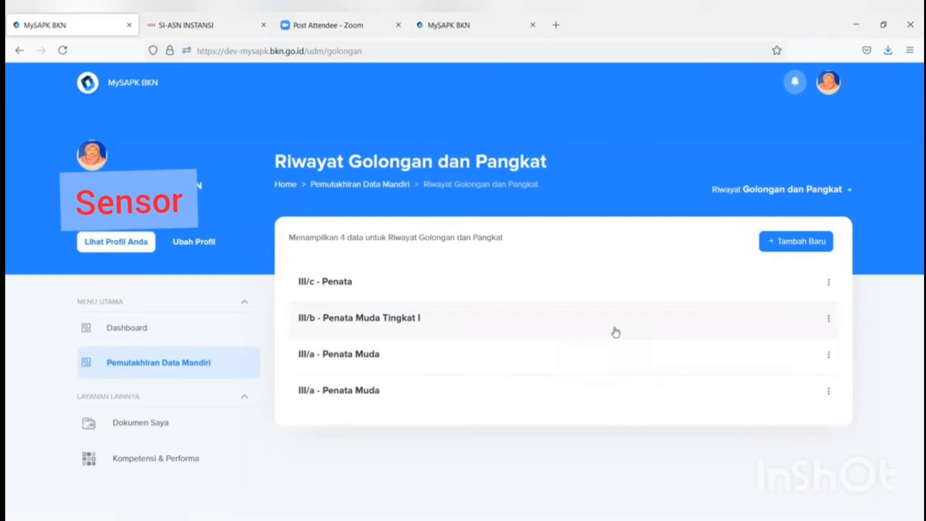
pyautogui.click(830, 283)
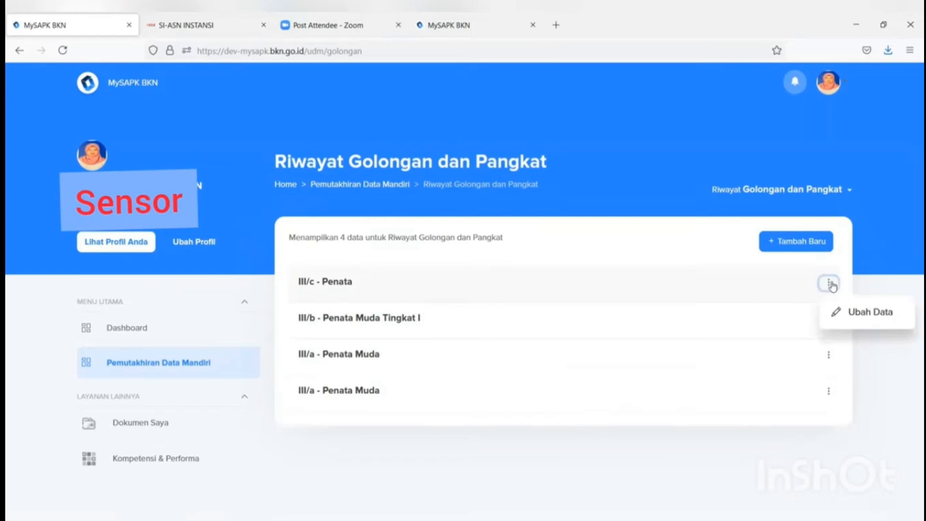
pyautogui.click(842, 312)
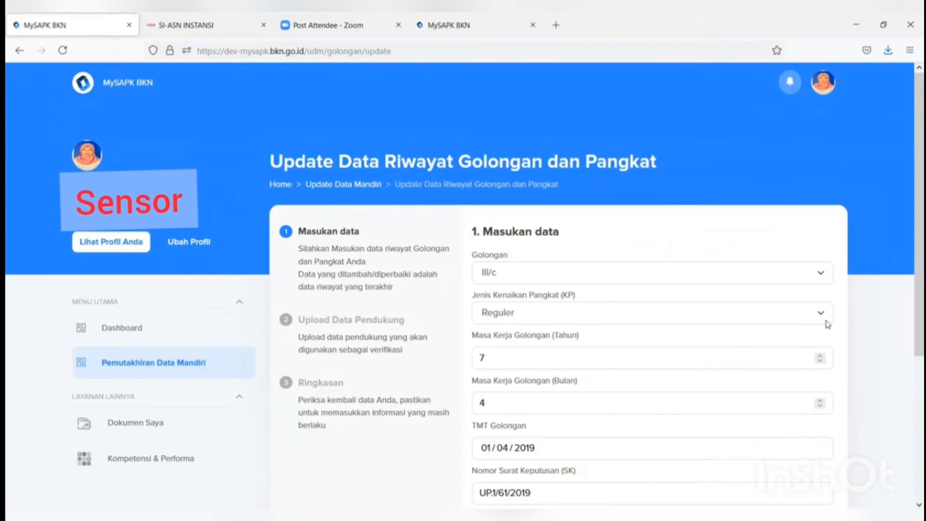
pyautogui.scroll(-3, 827, 324)
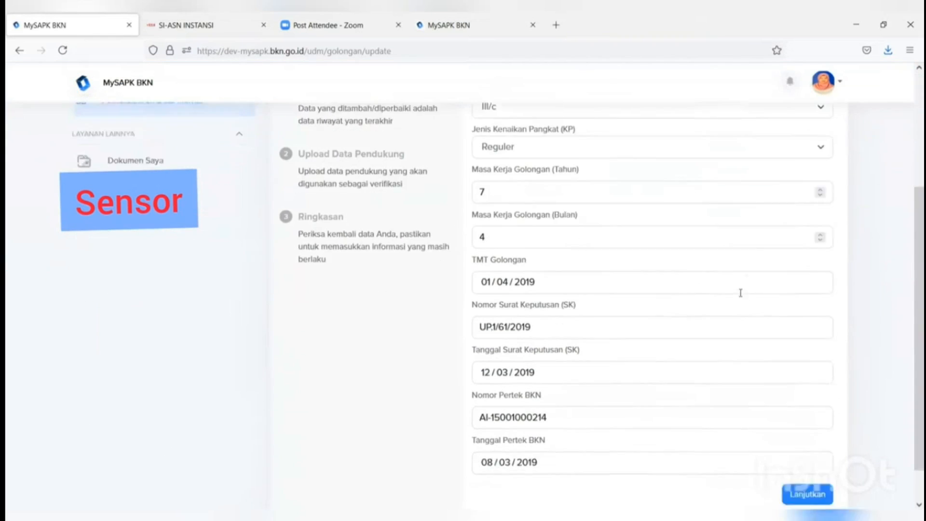
pyautogui.scroll(-1, 740, 293)
pyautogui.scroll(2, 602, 285)
pyautogui.scroll(-2, 603, 285)
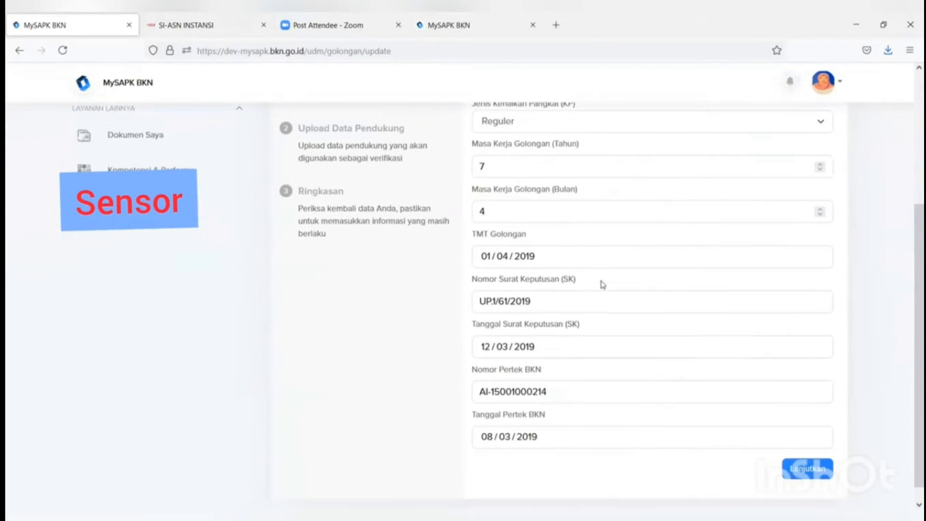
# Step: Upload Dok SK KP.pdf as the SK KP document and continue to the Ringkasan summary
pyautogui.click(831, 470)
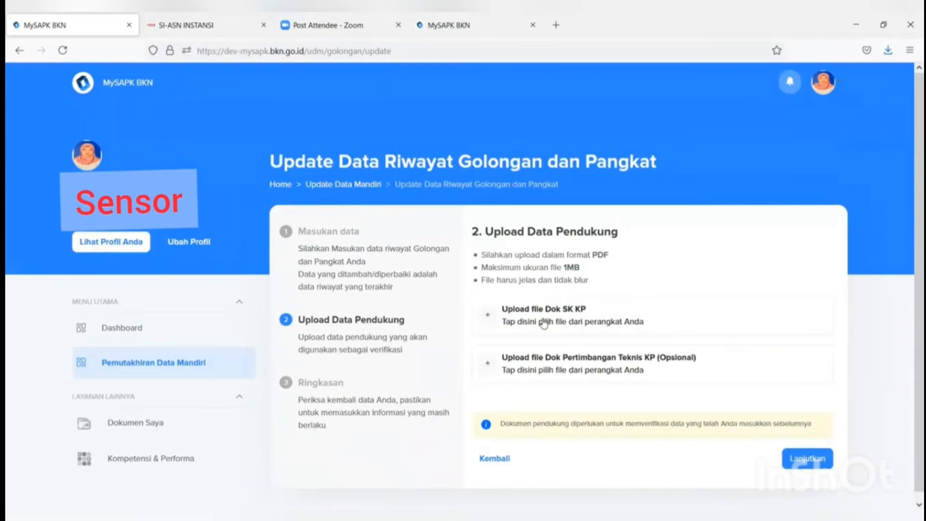
pyautogui.click(544, 322)
pyautogui.scroll(-1, 346, 193)
pyautogui.click(345, 198)
pyautogui.click(365, 282)
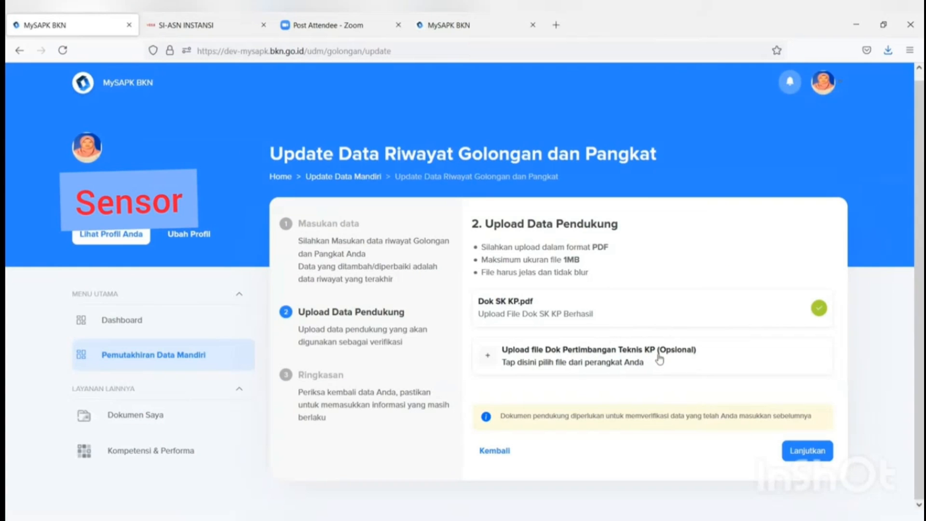
pyautogui.click(821, 451)
# Step: Tick the correctness declaration, submit the III/c rank update with Kirim, and acknowledge Update Berhasil
pyautogui.scroll(-3, 811, 422)
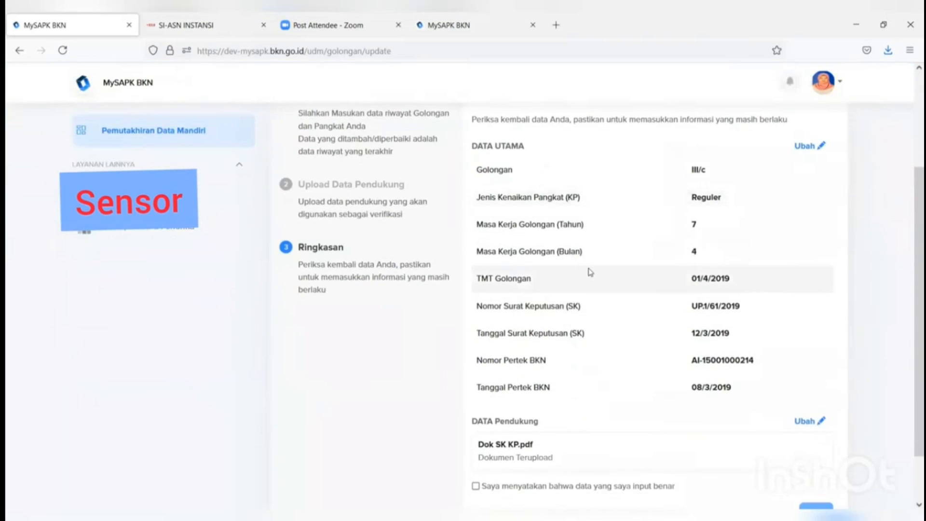
pyautogui.scroll(2, 588, 270)
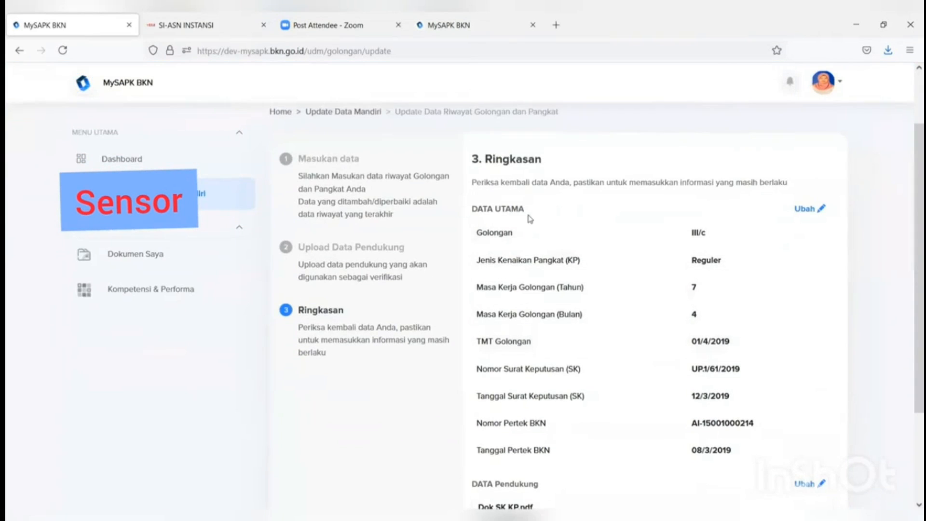
pyautogui.scroll(-3, 529, 218)
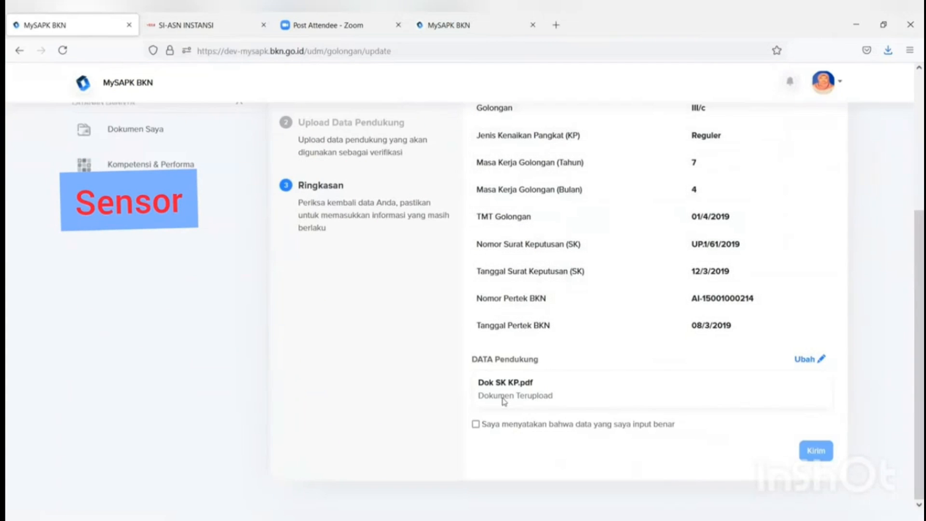
pyautogui.click(476, 424)
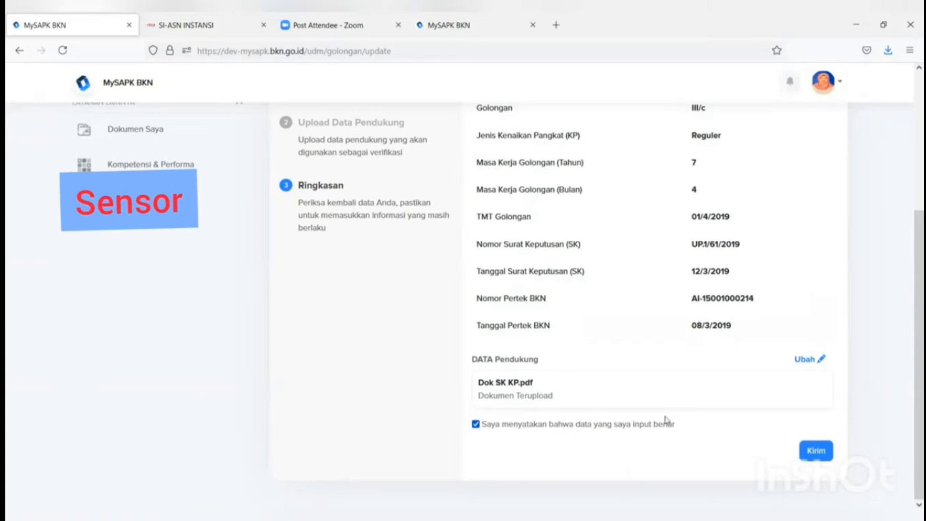
pyautogui.scroll(3, 680, 406)
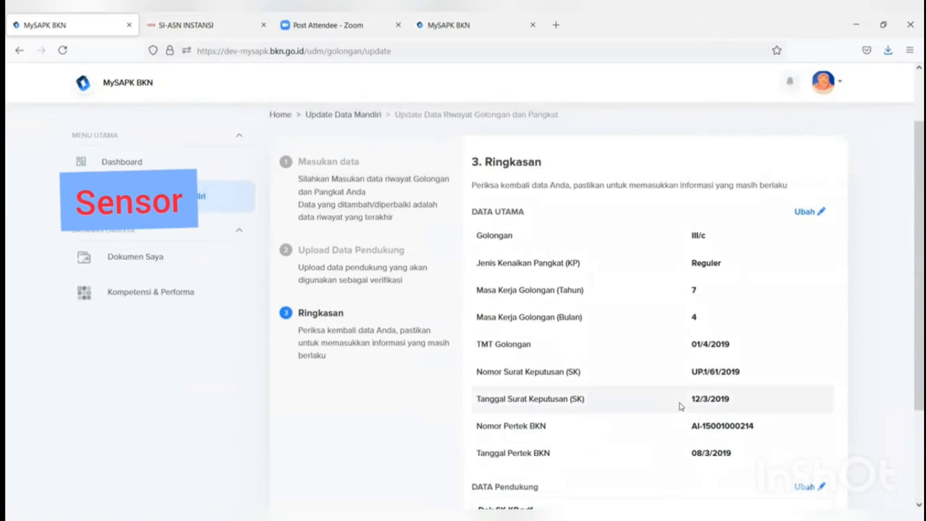
pyautogui.scroll(-3, 680, 406)
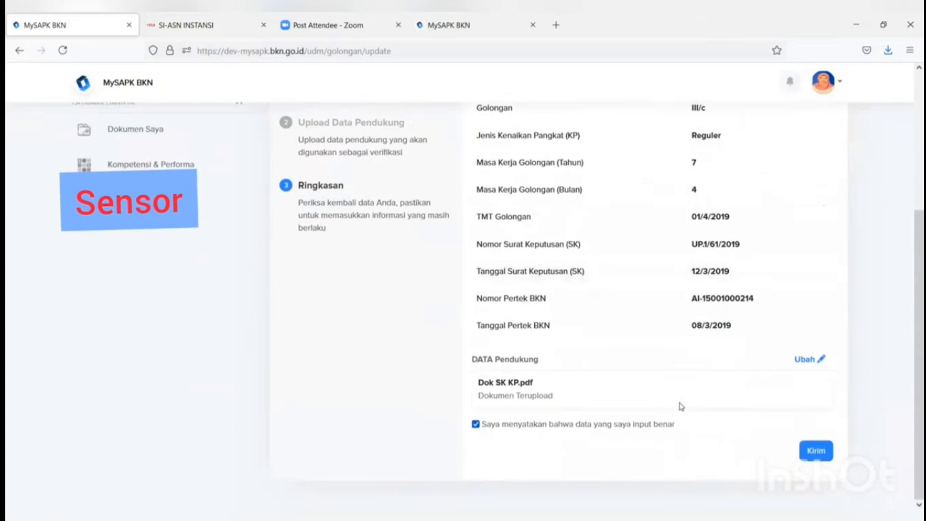
pyautogui.click(815, 451)
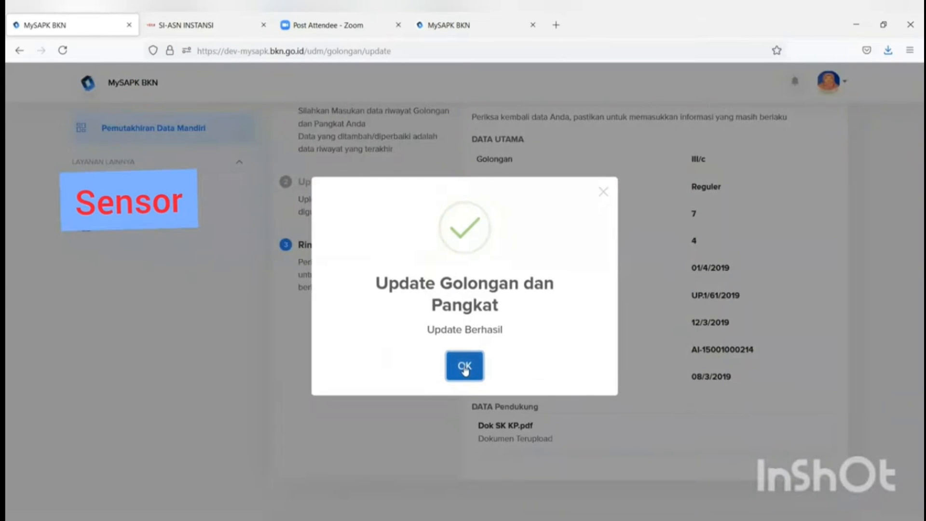
pyautogui.click(465, 368)
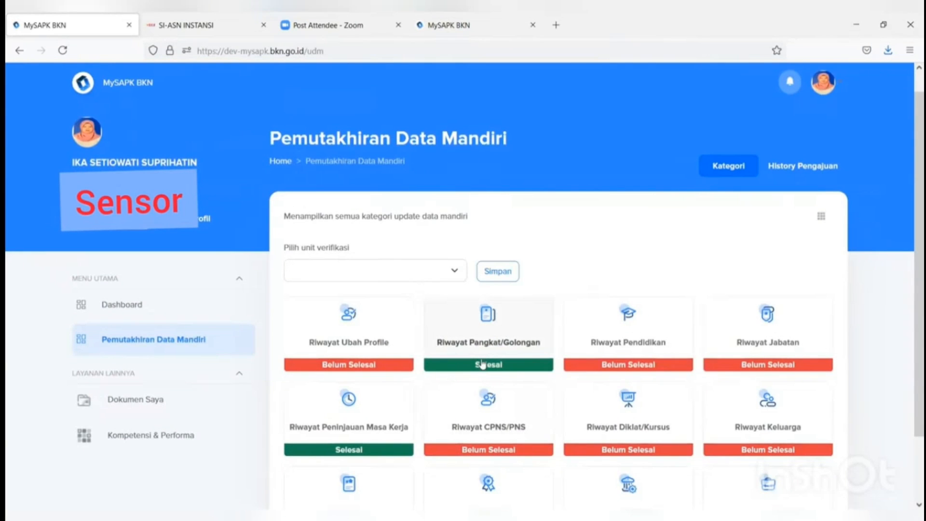
pyautogui.click(486, 352)
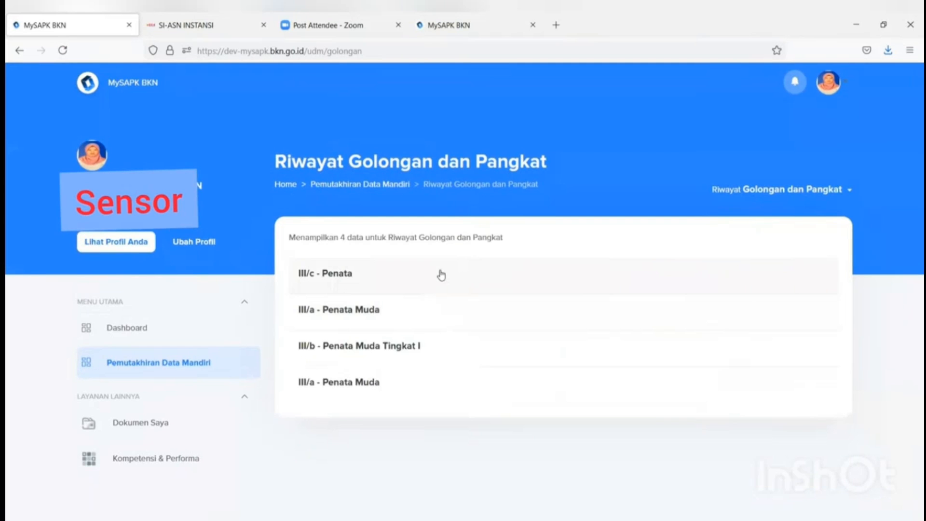
pyautogui.click(438, 270)
pyautogui.click(460, 378)
pyautogui.click(427, 311)
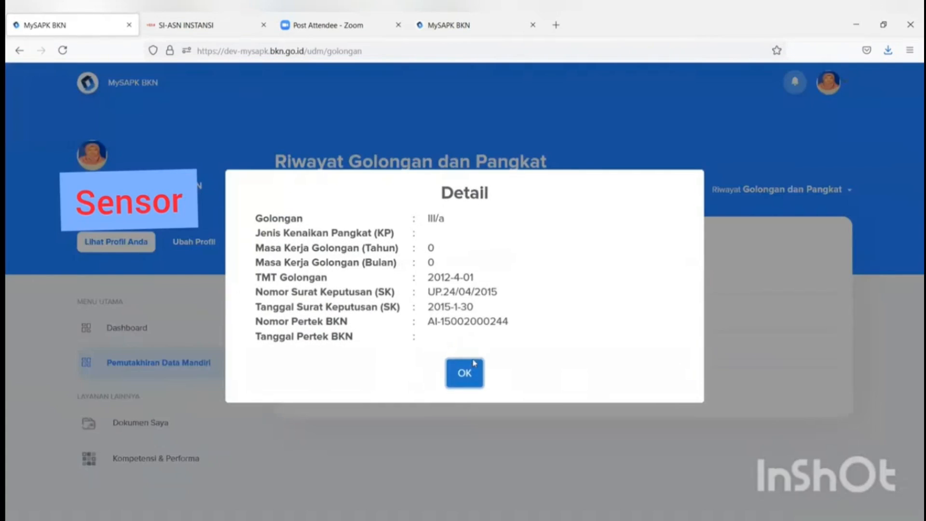
pyautogui.click(474, 363)
pyautogui.click(458, 346)
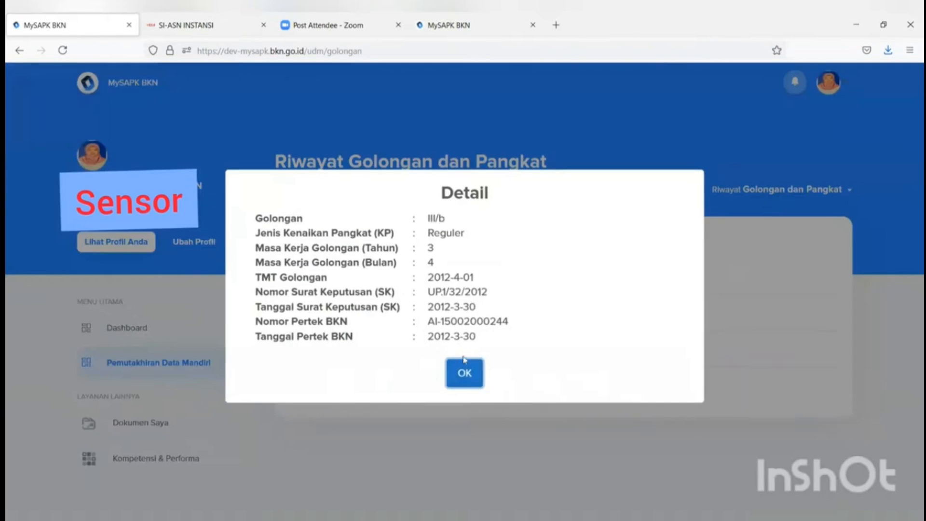
pyautogui.click(463, 371)
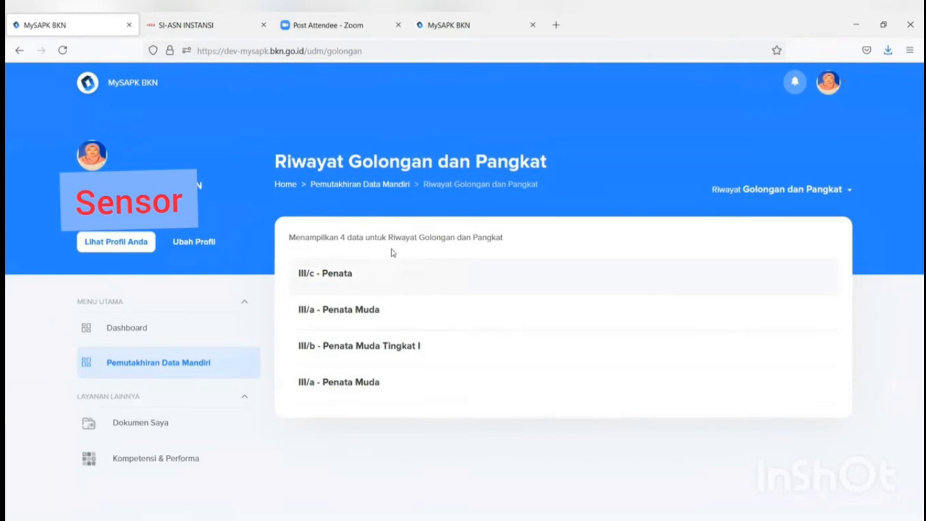
pyautogui.click(372, 185)
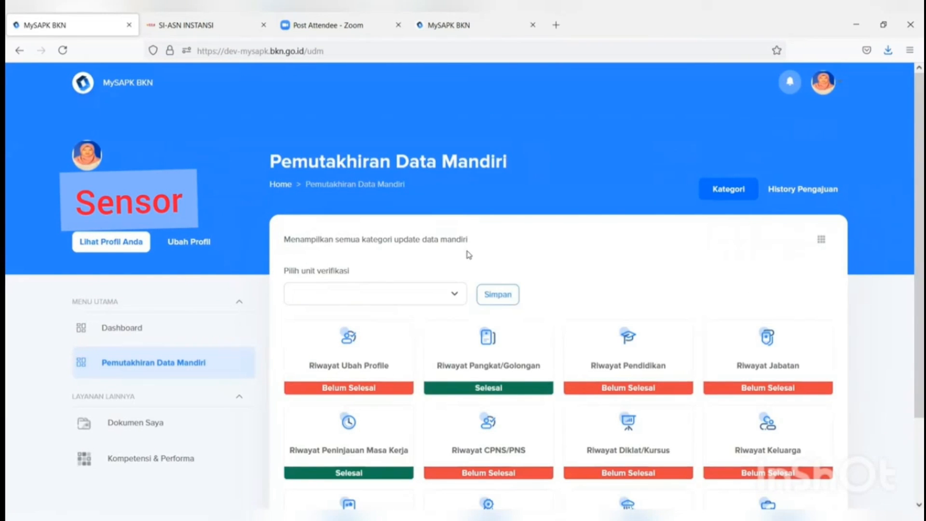
# Step: Open the Riwayat Pendidikan card to list the five education records, S-2 down to Sekolah Dasar
pyautogui.scroll(-2, 602, 267)
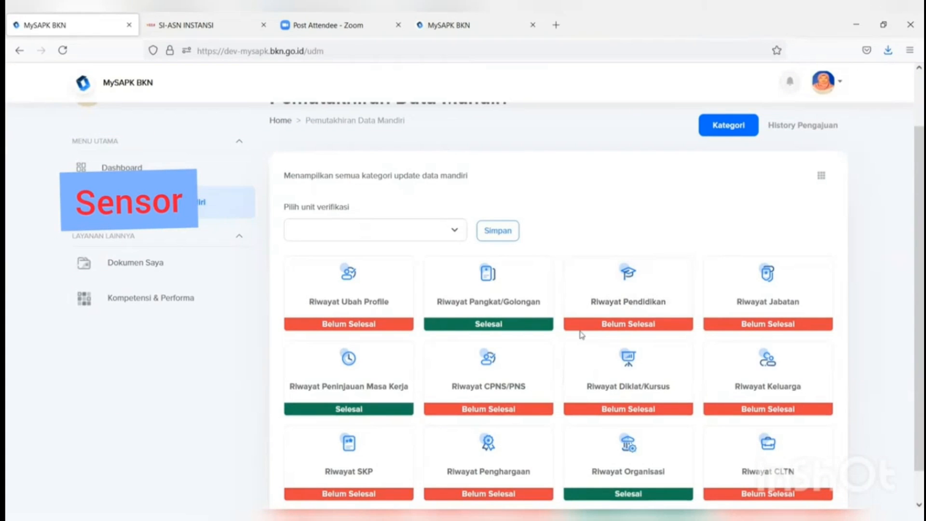
pyautogui.scroll(-1, 541, 384)
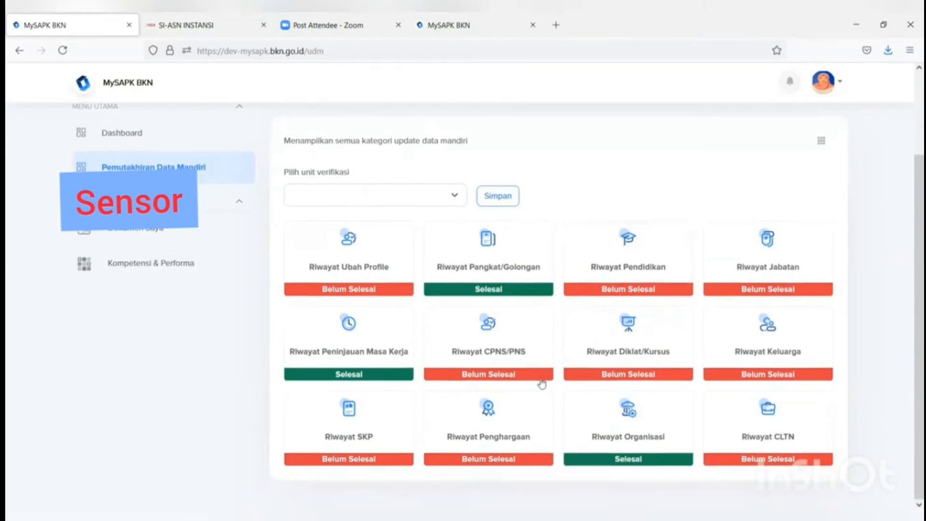
pyautogui.click(625, 274)
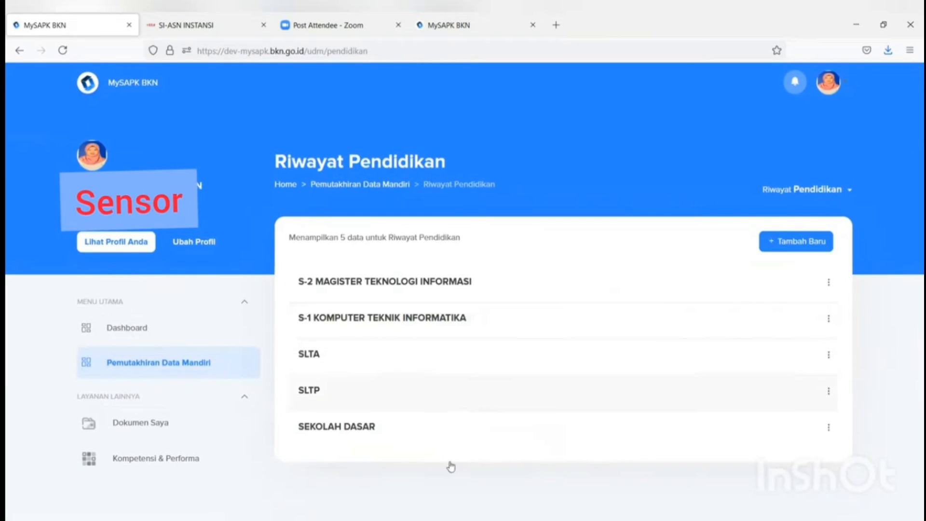
# Step: Add a new education record at level S-3/Doktor, education S-3/DOKTOR, from UNIVERSITAS INDONESIA
pyautogui.click(780, 246)
pyautogui.click(758, 271)
pyautogui.click(587, 491)
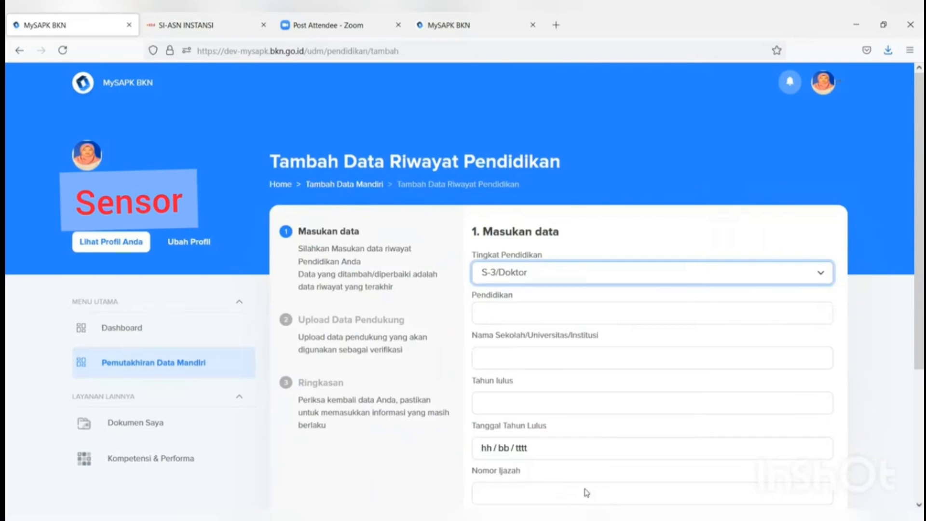
pyautogui.click(522, 317)
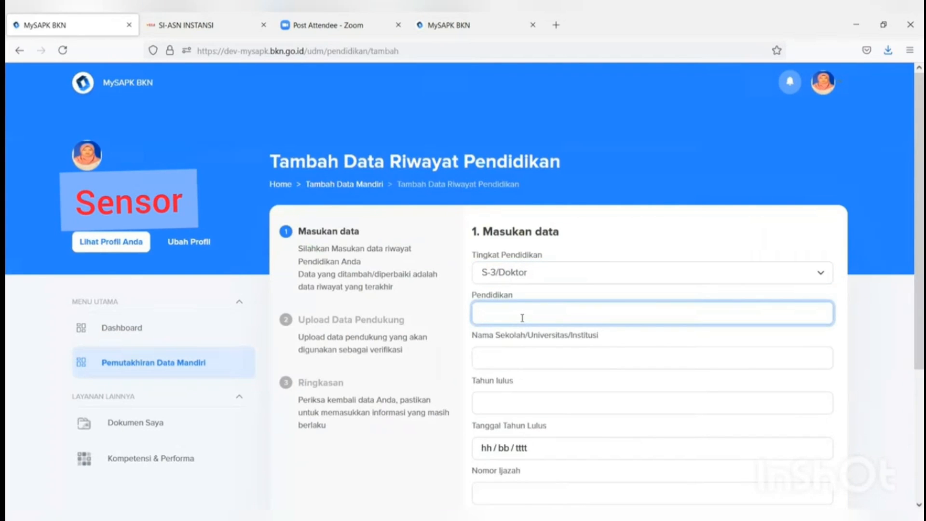
pyautogui.write('dok')
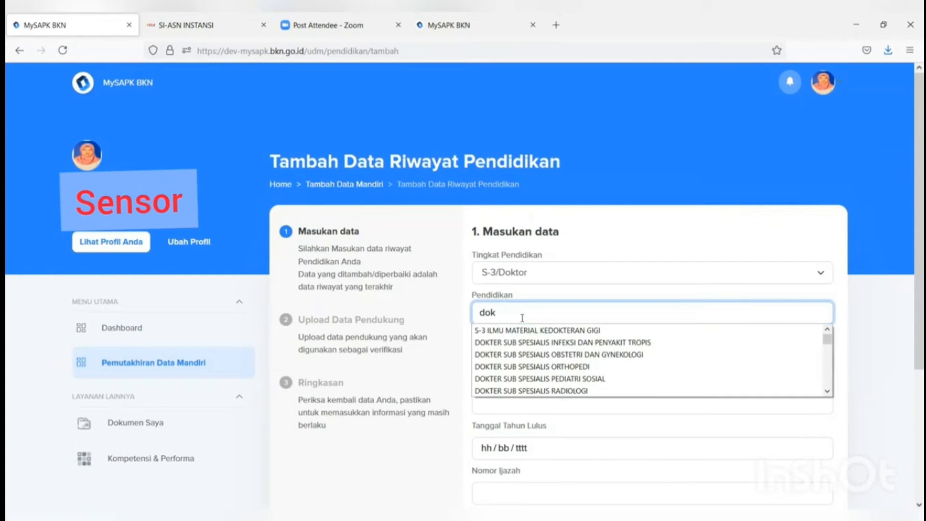
pyautogui.write('tor')
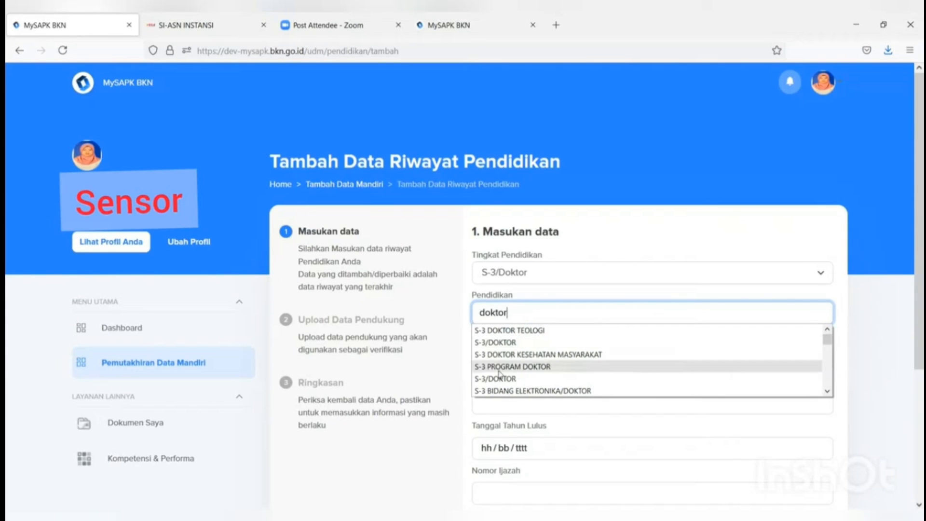
pyautogui.click(497, 342)
pyautogui.click(499, 360)
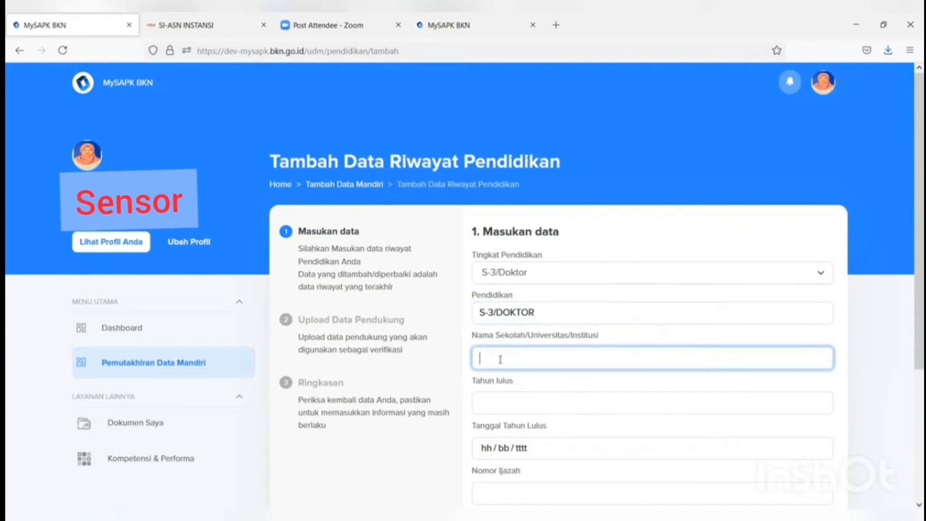
pyautogui.write('UNI')
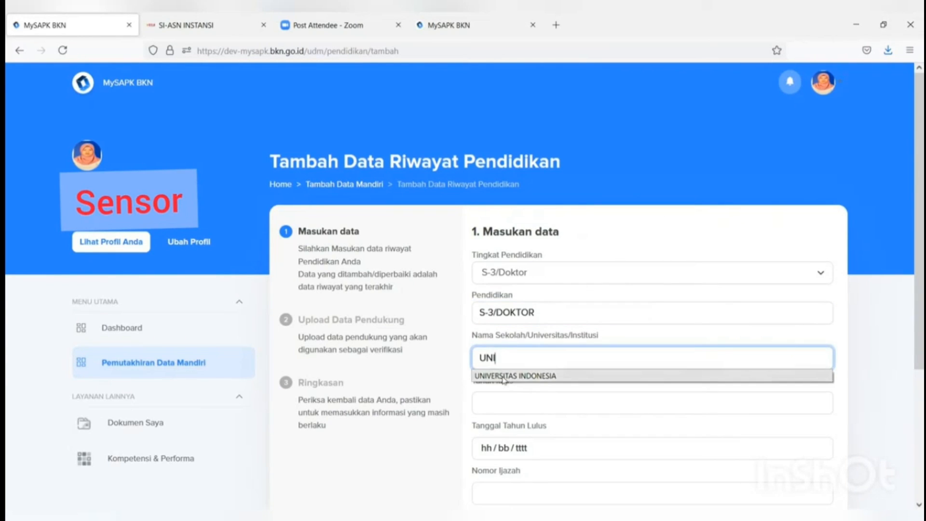
pyautogui.click(502, 378)
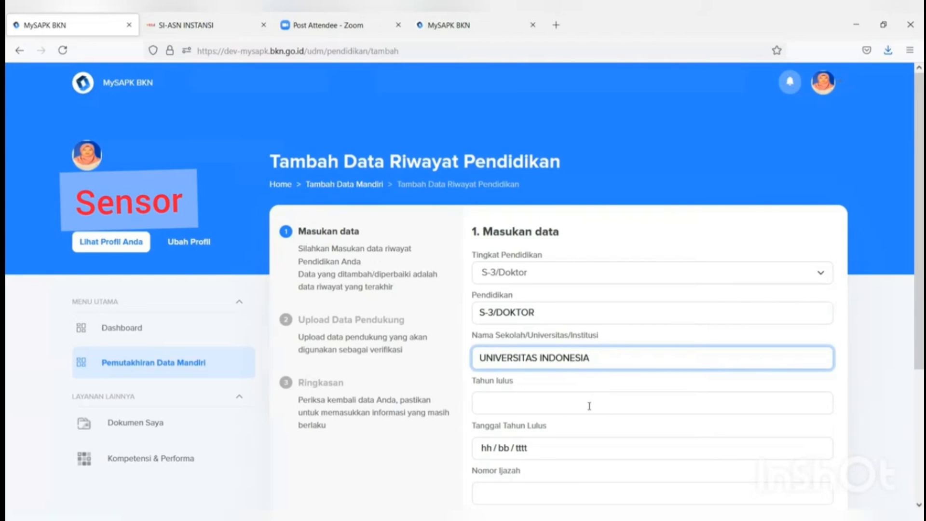
# Step: Set the graduation year to 2021 and the graduation date to 11/07/2021
pyautogui.click(560, 405)
pyautogui.write('20')
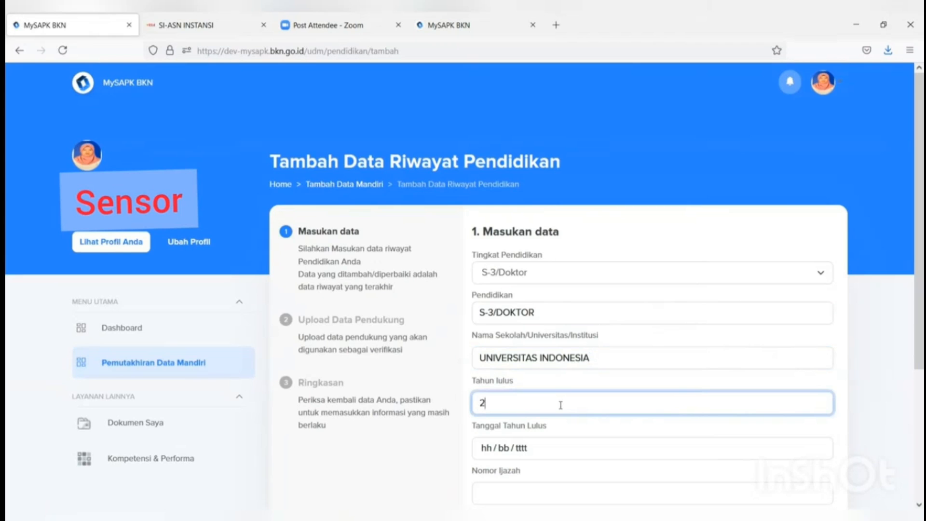
pyautogui.click(553, 423)
pyautogui.click(535, 451)
pyautogui.click(494, 373)
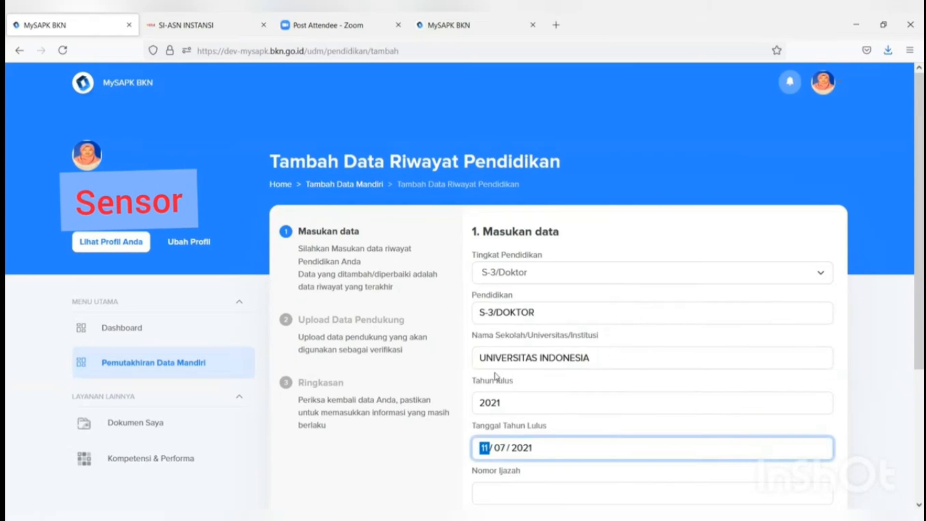
pyautogui.scroll(-4, 499, 380)
# Step: Enter the diploma number and front title DR, then continue to the document upload
pyautogui.click(521, 309)
pyautogui.write('kk')
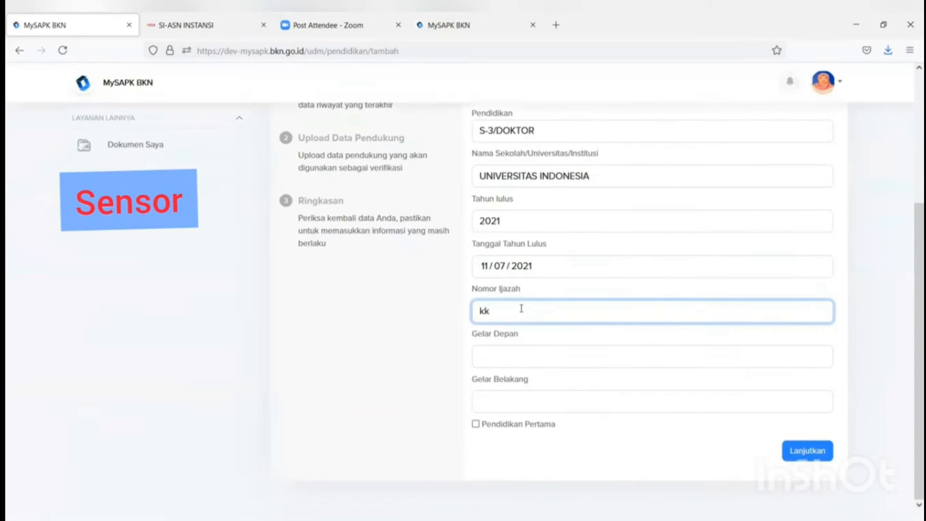
pyautogui.click(515, 361)
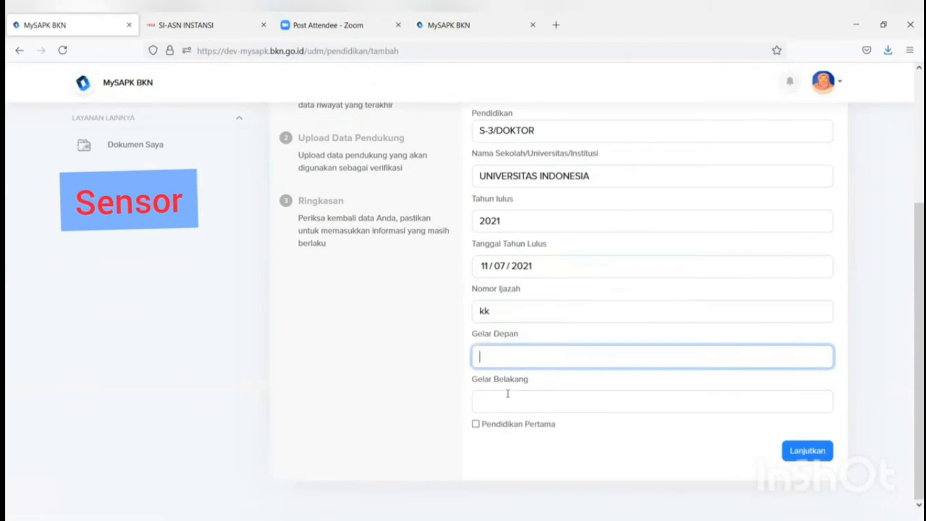
pyautogui.click(503, 405)
pyautogui.click(494, 355)
pyautogui.write('DR')
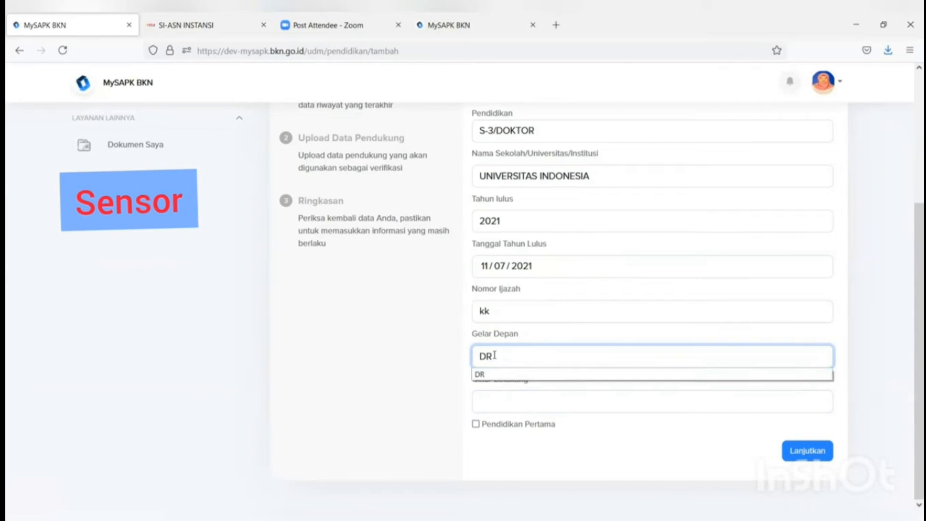
pyautogui.click(501, 375)
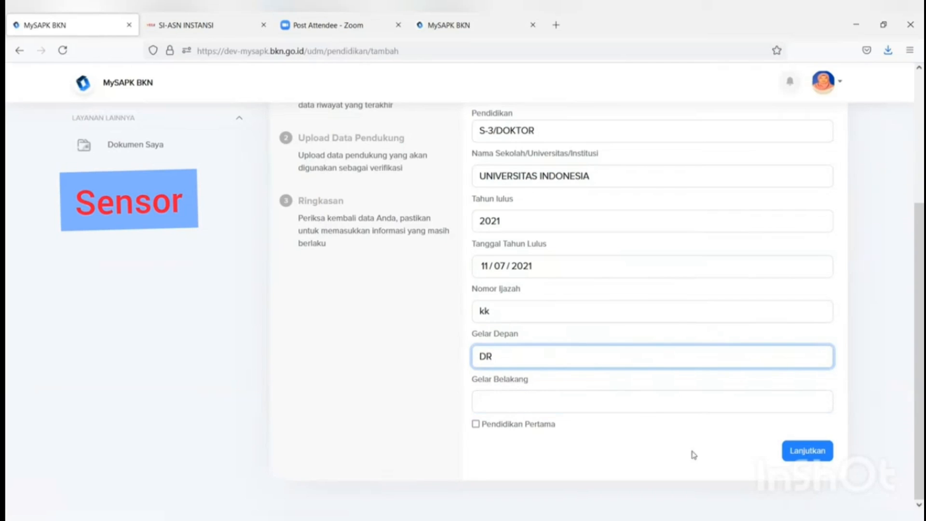
pyautogui.click(806, 451)
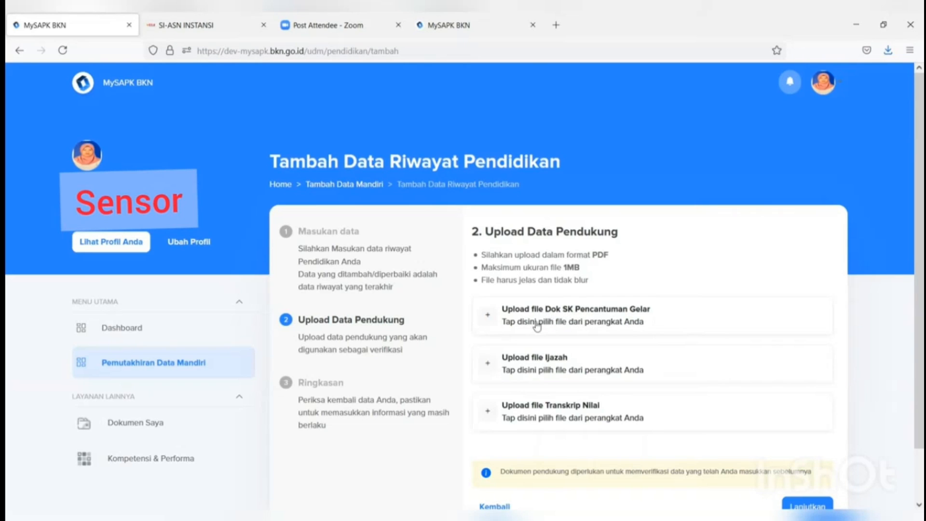
# Step: Upload the FORMULIR TPB PDF as title decree, diploma and transcript, then continue to the summary
pyautogui.click(612, 326)
pyautogui.click(279, 130)
pyautogui.click(366, 282)
pyautogui.scroll(-2, 569, 385)
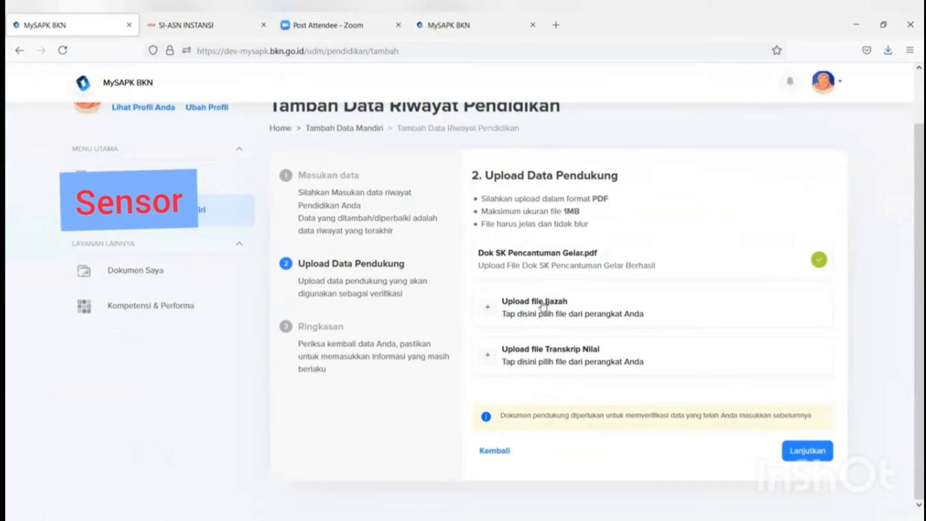
pyautogui.click(541, 302)
pyautogui.click(279, 129)
pyautogui.click(376, 285)
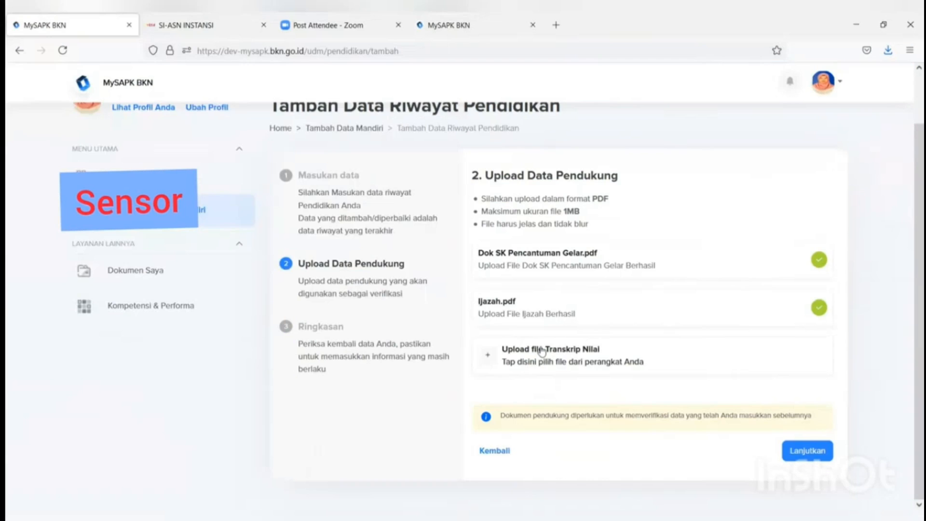
pyautogui.click(540, 350)
pyautogui.click(278, 129)
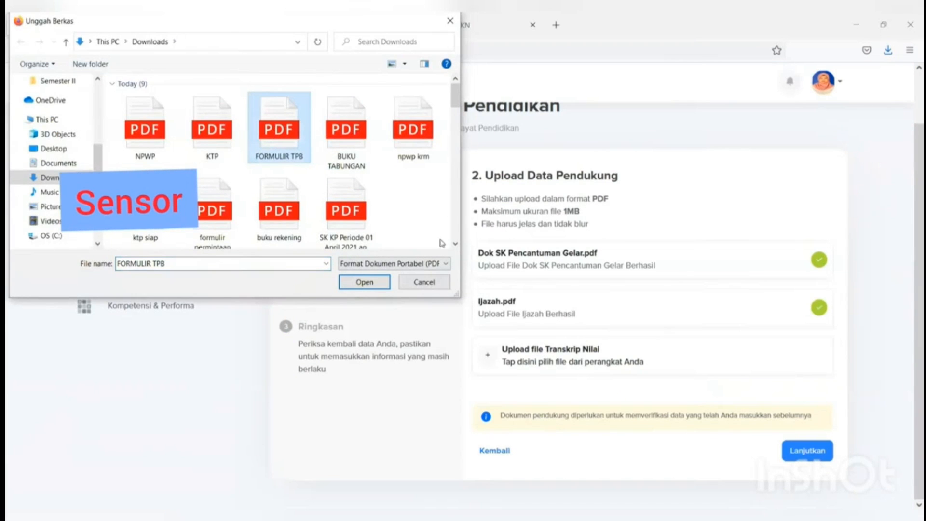
pyautogui.click(364, 284)
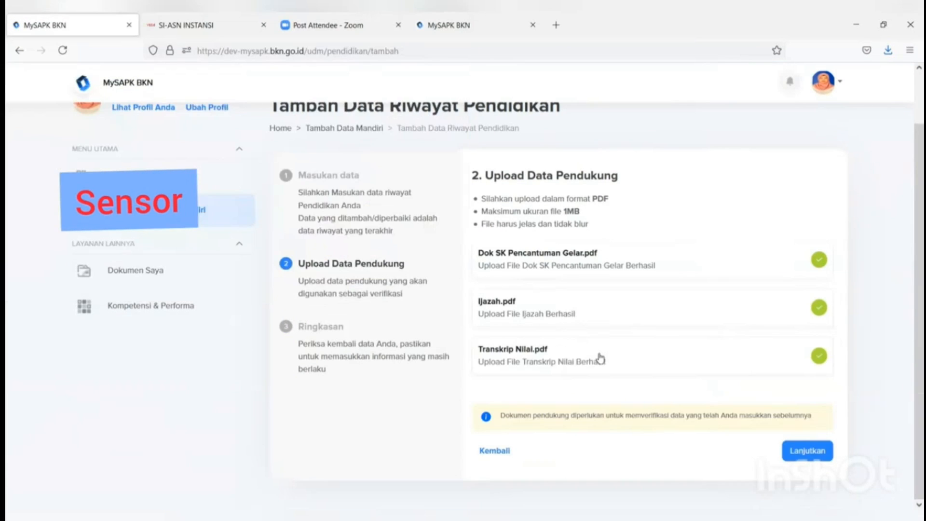
pyautogui.click(802, 460)
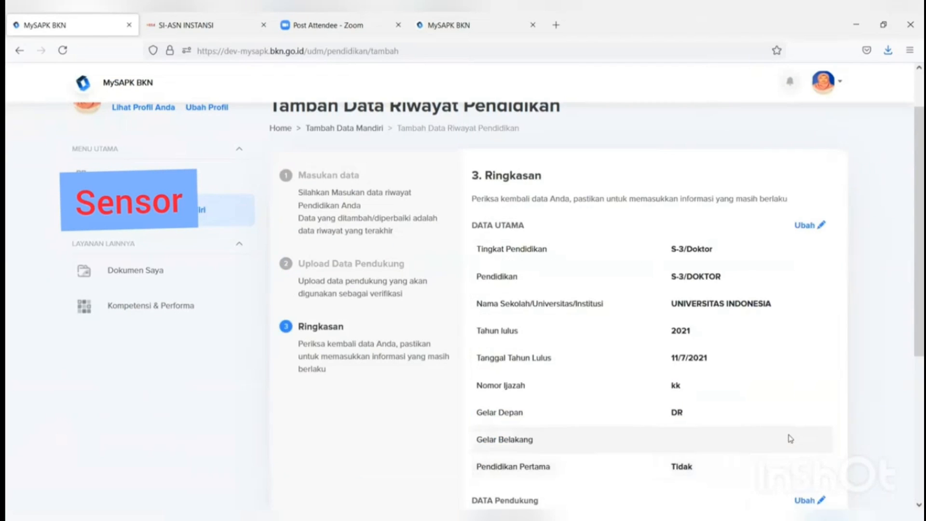
# Step: Confirm the S-3/Doktor record data is correct, submit it and acknowledge Tambah Berhasil
pyautogui.scroll(-5, 785, 436)
pyautogui.scroll(5, 494, 434)
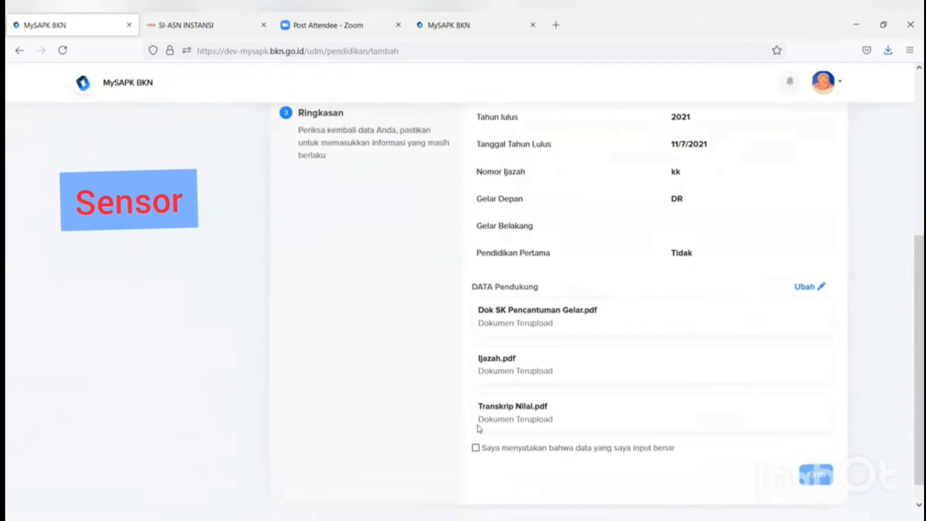
pyautogui.scroll(-4, 488, 409)
pyautogui.scroll(-2, 487, 409)
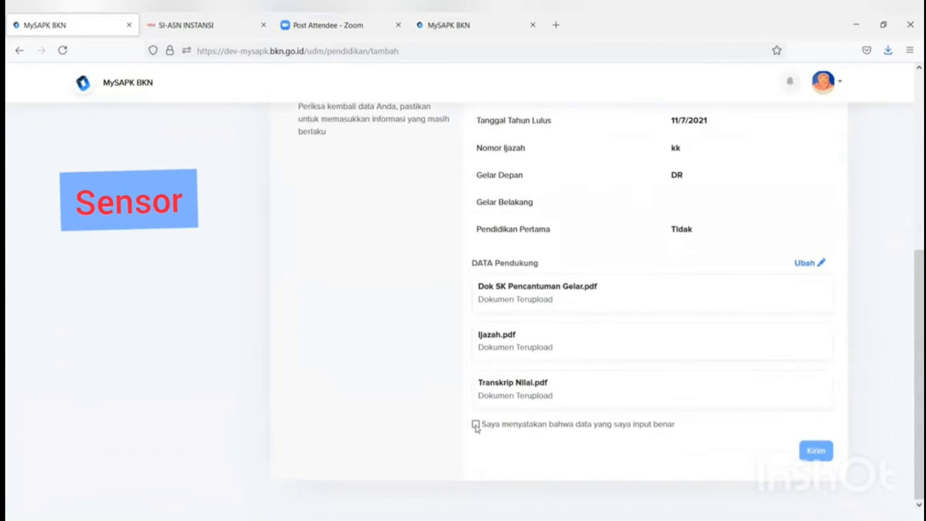
pyautogui.click(476, 425)
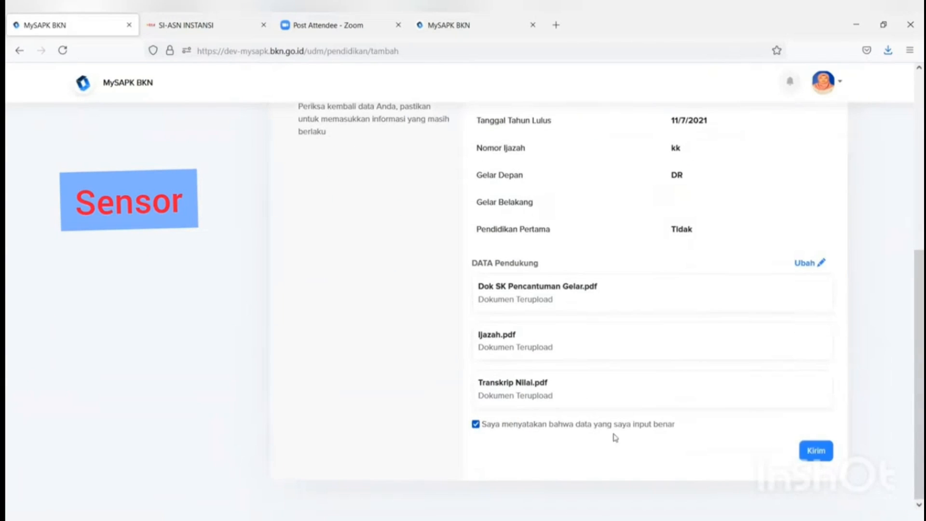
pyautogui.click(819, 456)
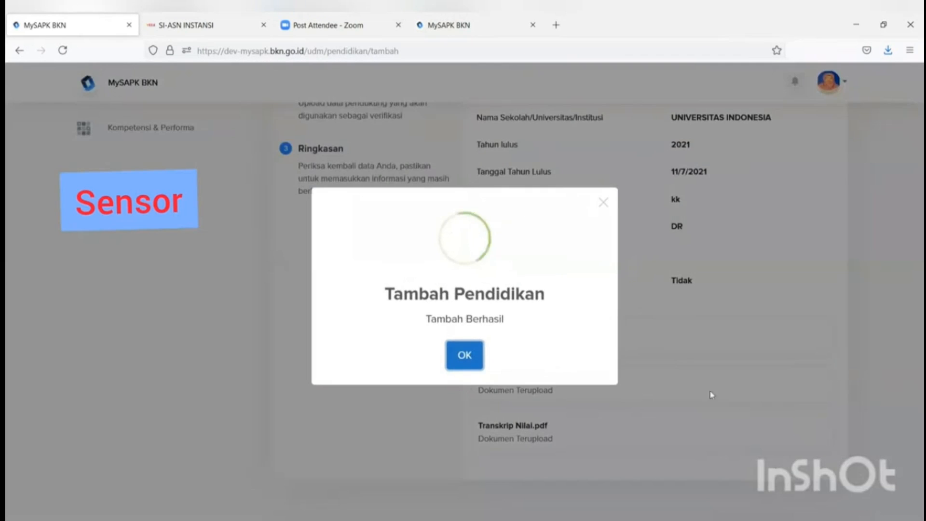
pyautogui.click(466, 356)
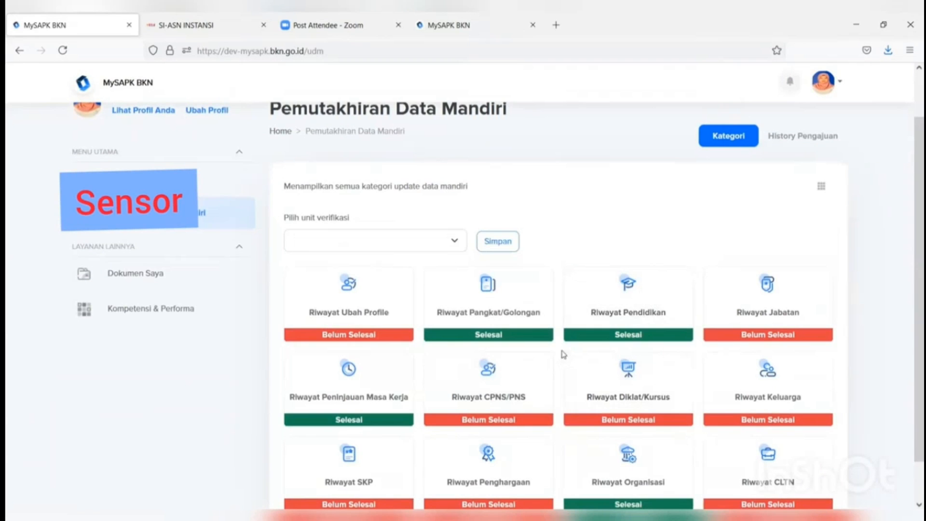
# Step: Open Riwayat Jabatan and start a new position record
pyautogui.click(774, 328)
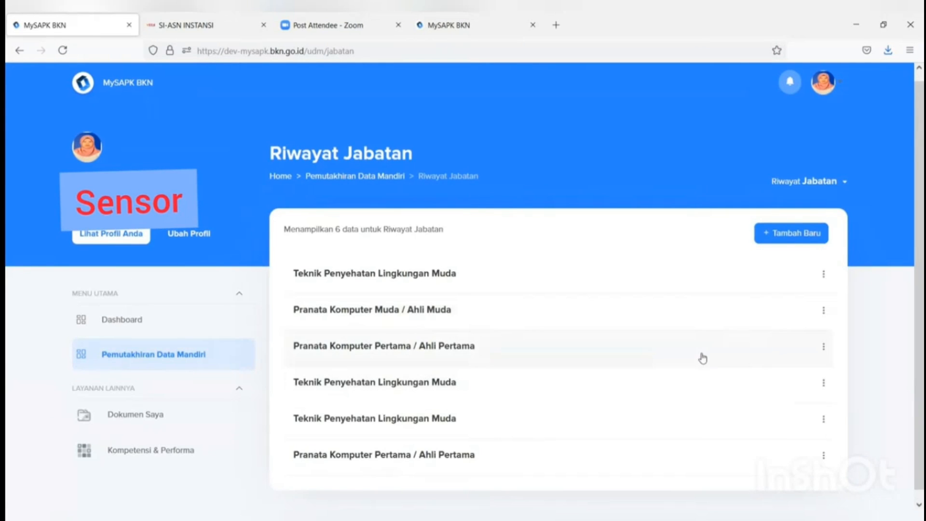
pyautogui.click(802, 235)
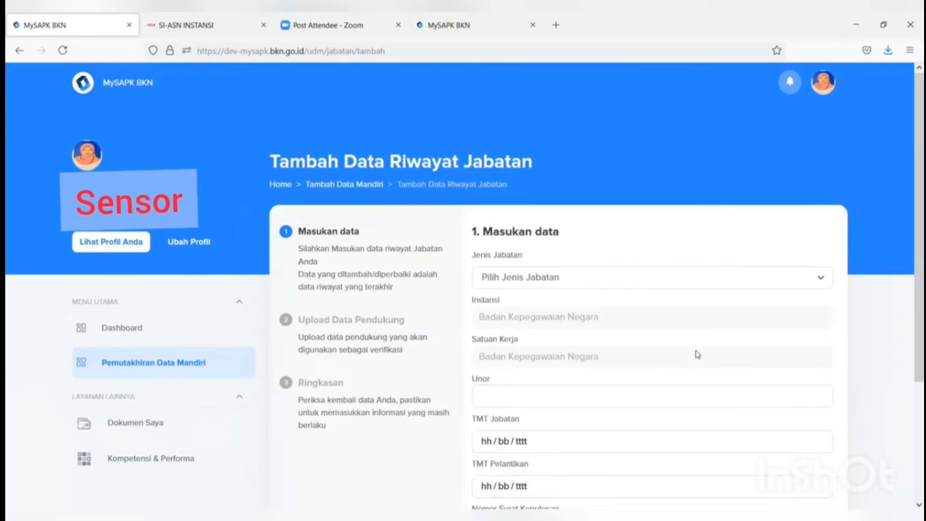
pyautogui.scroll(-3, 594, 334)
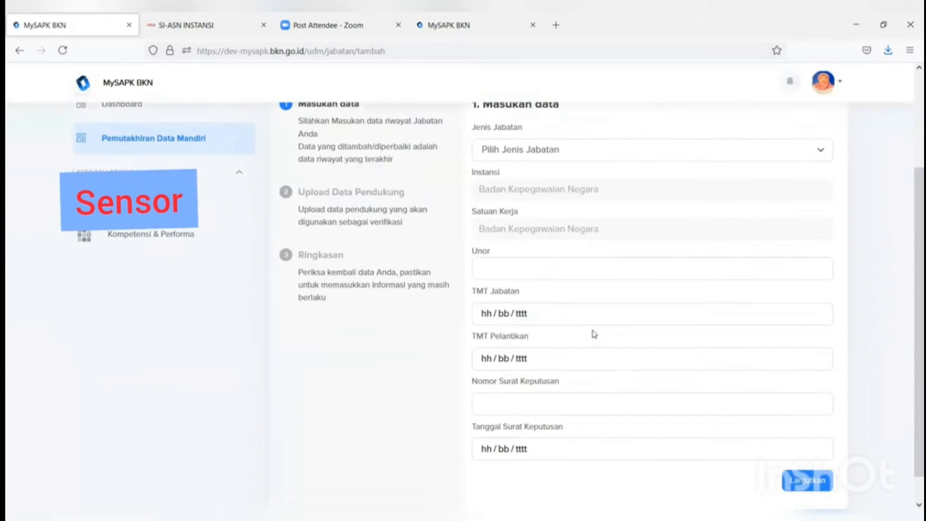
pyautogui.scroll(2, 578, 178)
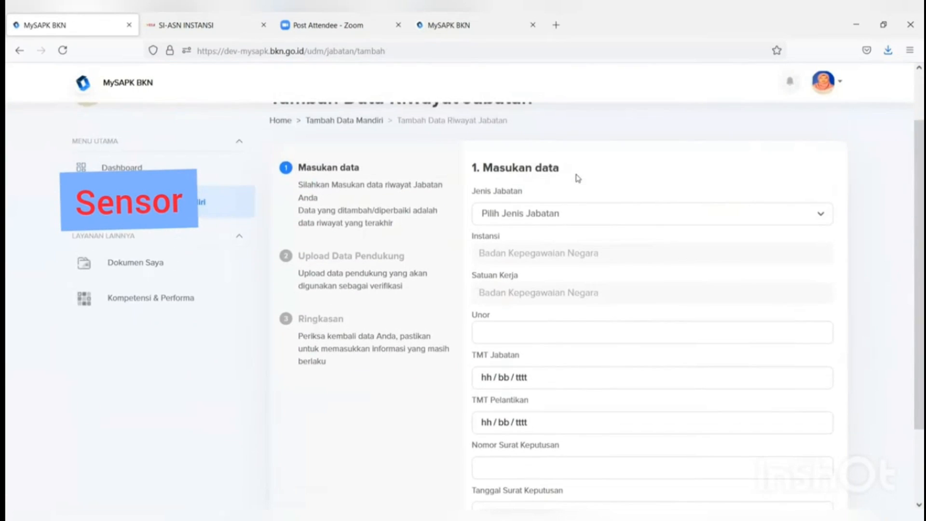
pyautogui.scroll(-2, 578, 179)
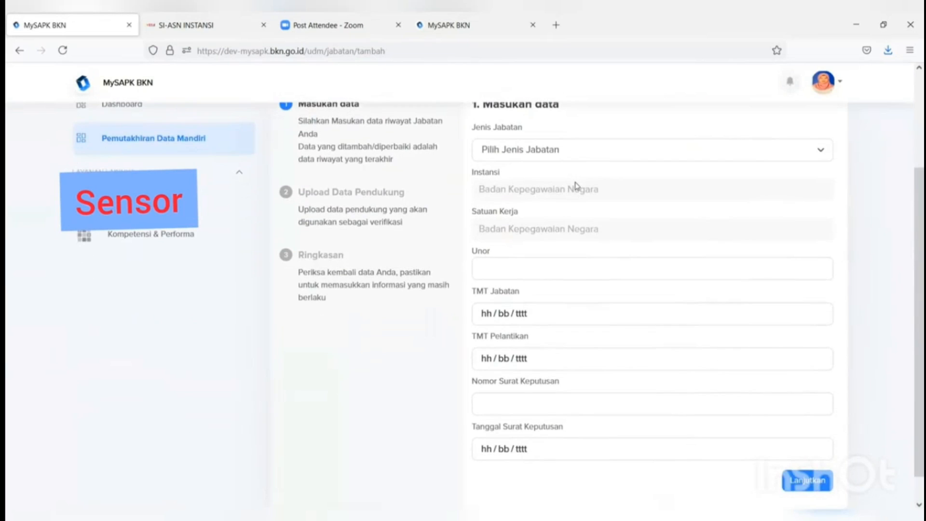
# Step: Set the position type to Jabatan Struktural with unit Bagian Mutasi
pyautogui.click(579, 158)
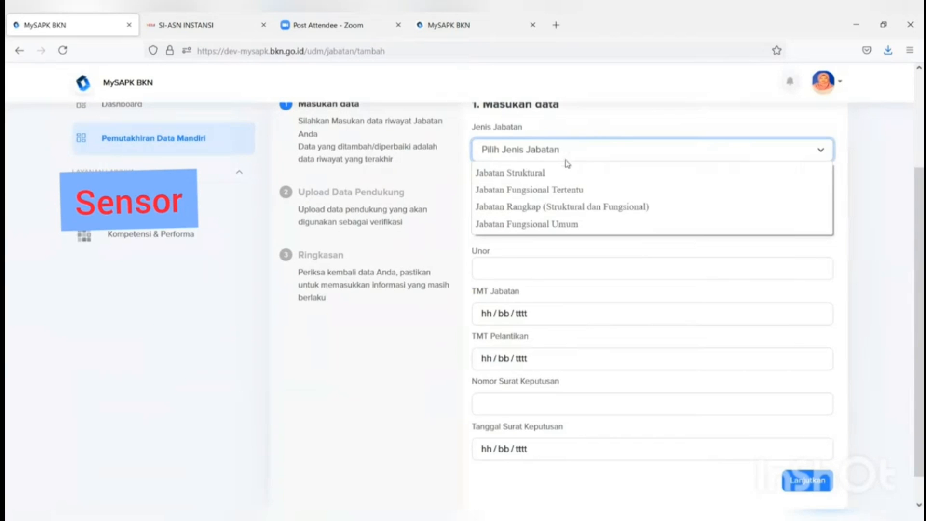
pyautogui.click(557, 179)
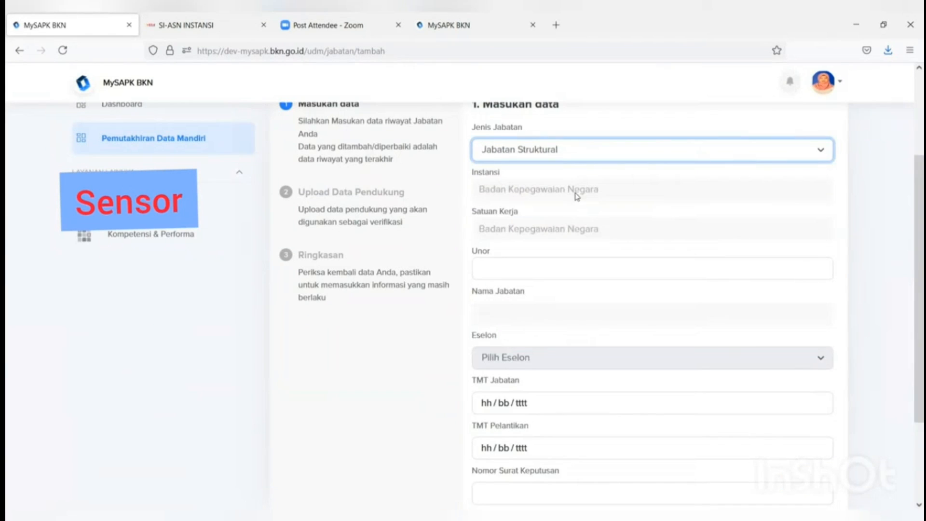
pyautogui.click(499, 273)
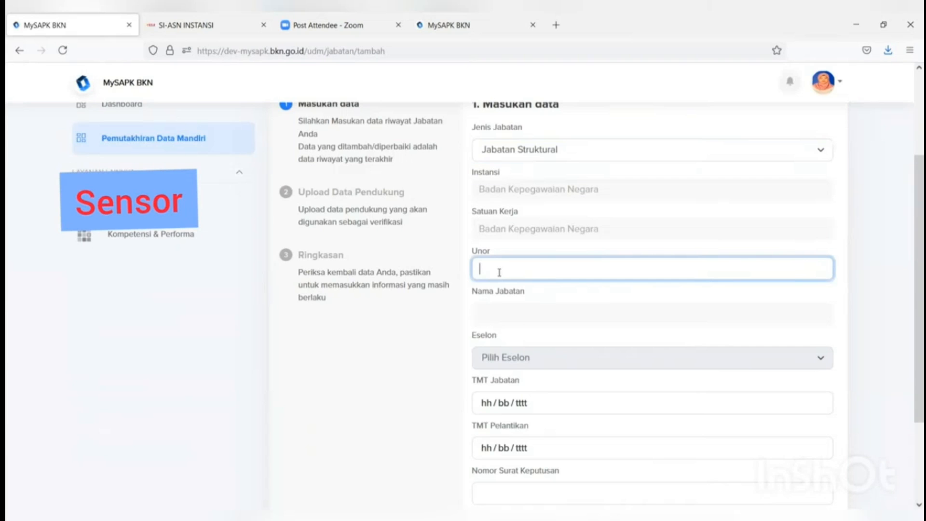
pyautogui.write('bagi')
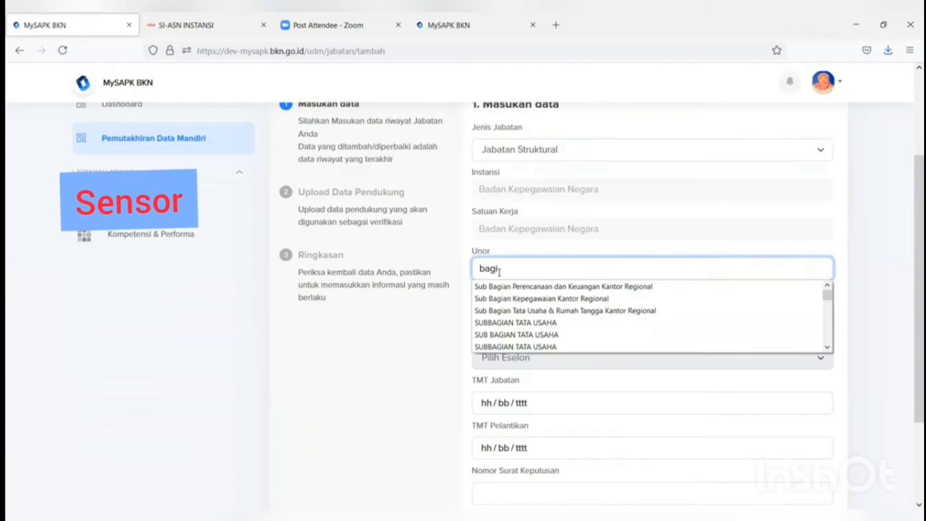
pyautogui.write('an mu')
pyautogui.click(498, 287)
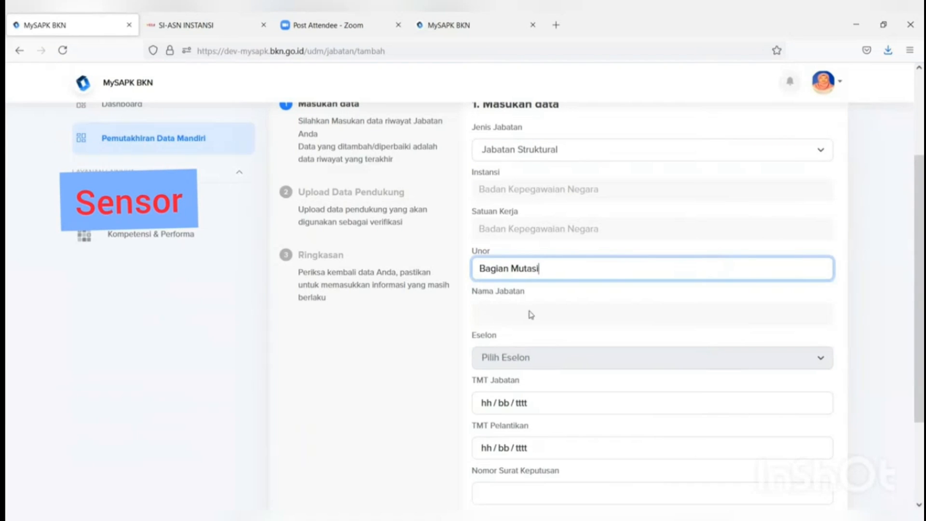
pyautogui.click(495, 316)
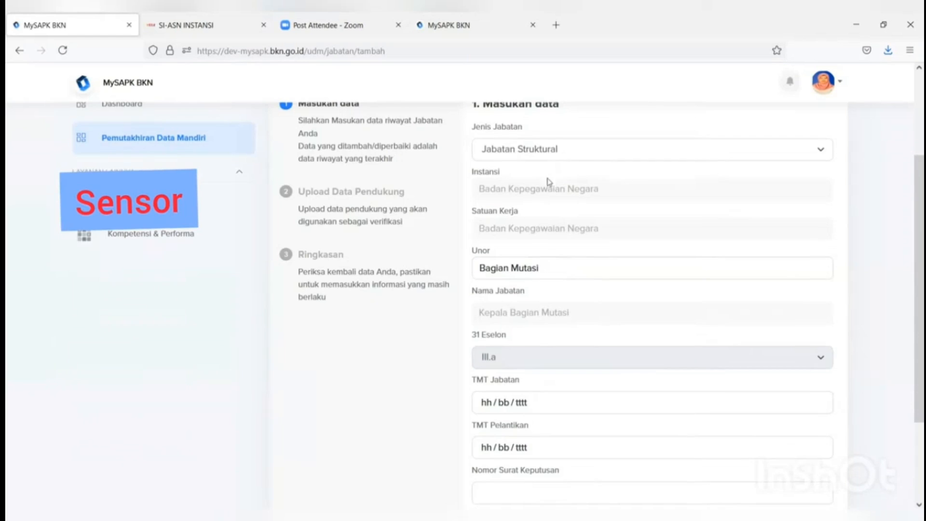
pyautogui.scroll(-3, 550, 173)
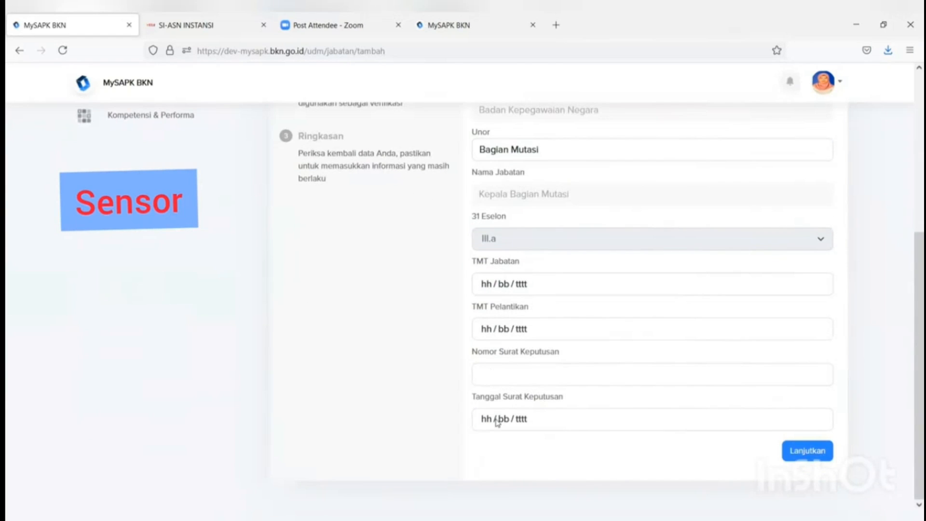
# Step: Change the position type to Jabatan Fungsional Tertentu
pyautogui.scroll(5, 547, 428)
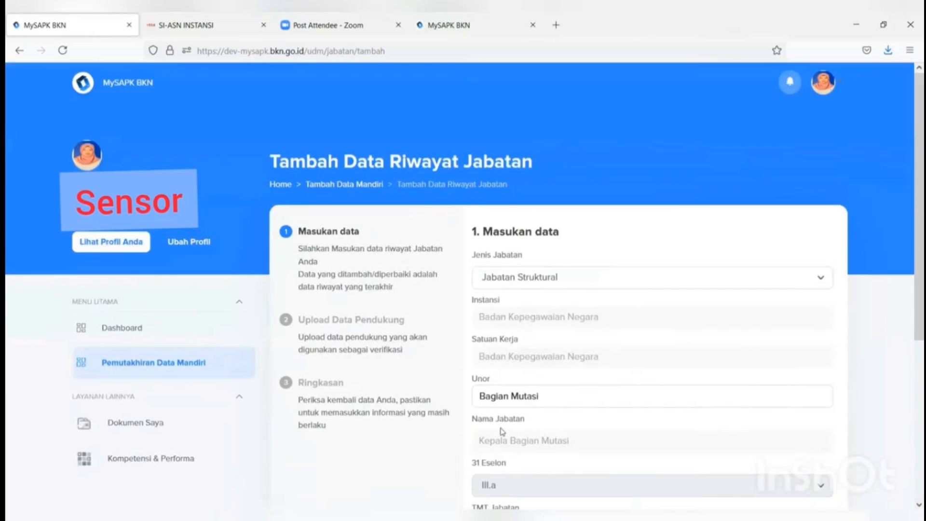
pyautogui.click(535, 282)
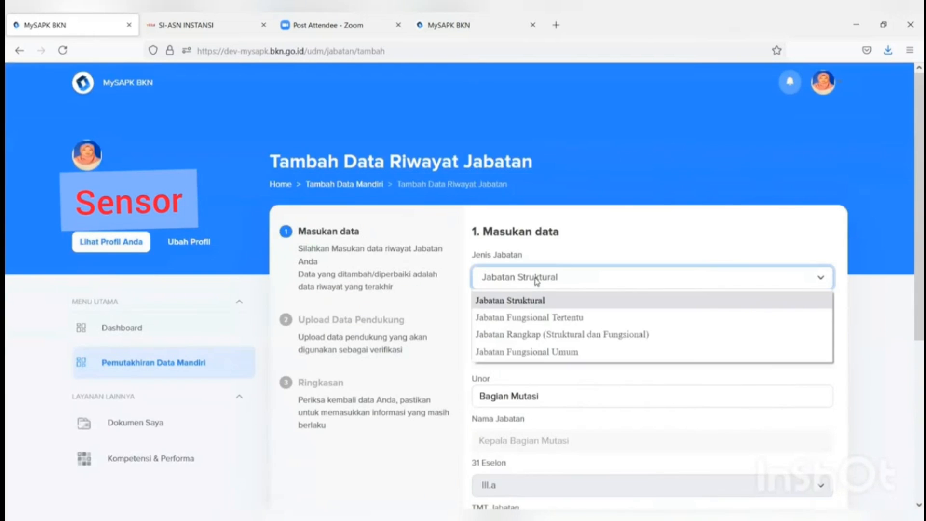
pyautogui.click(538, 317)
pyautogui.scroll(-2, 565, 345)
pyautogui.scroll(-1, 565, 346)
# Step: Replace the unit with DIREKTORAT KINERJA APARATUR SIPIL NEGARA
pyautogui.moveTo(559, 271); pyautogui.dragTo(435, 271)
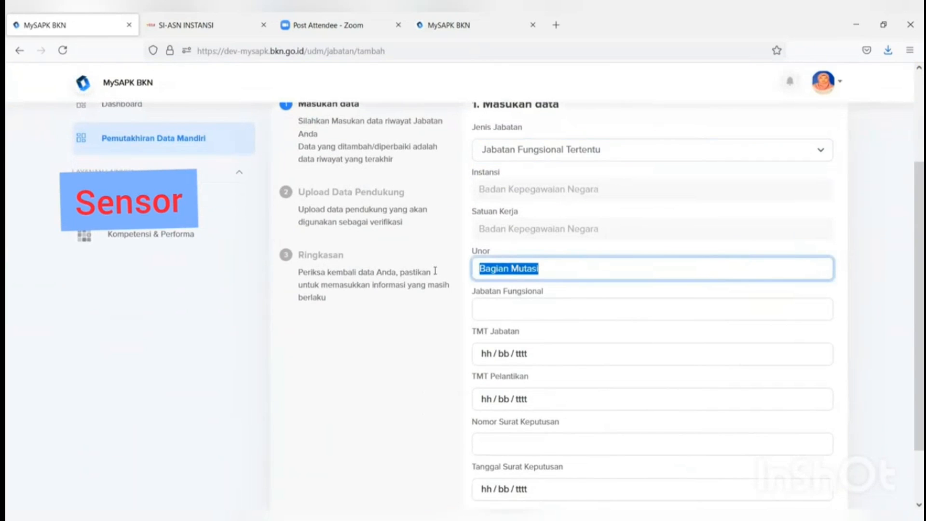
pyautogui.write('direktor')
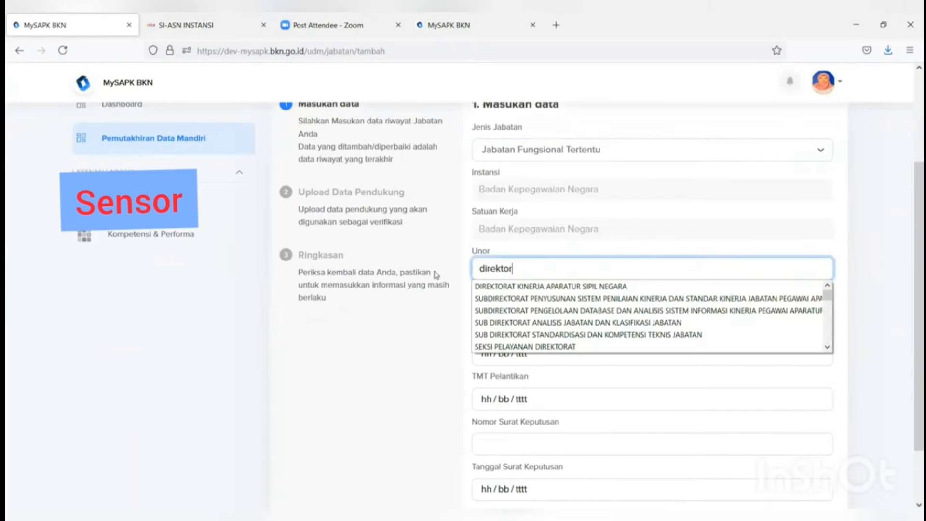
pyautogui.scroll(-2, 564, 274)
pyautogui.write('r')
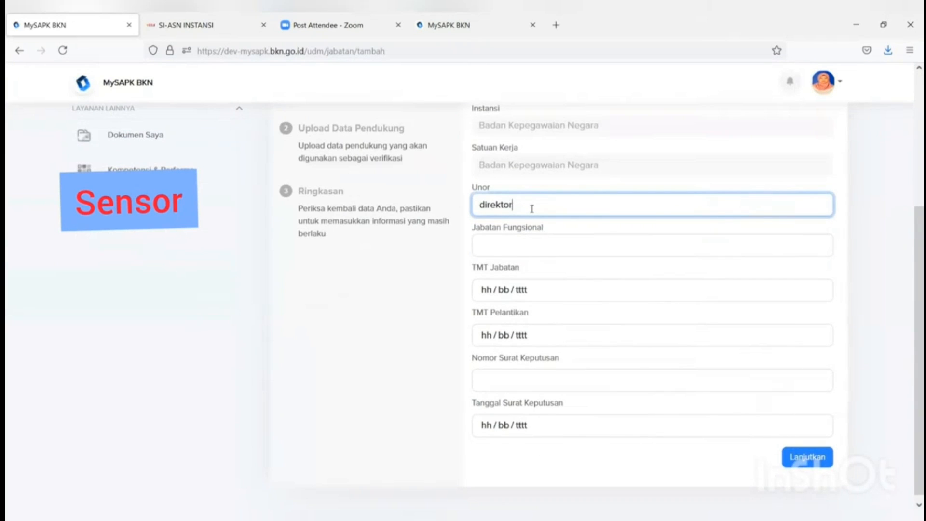
pyautogui.write('ar')
pyautogui.click(535, 219)
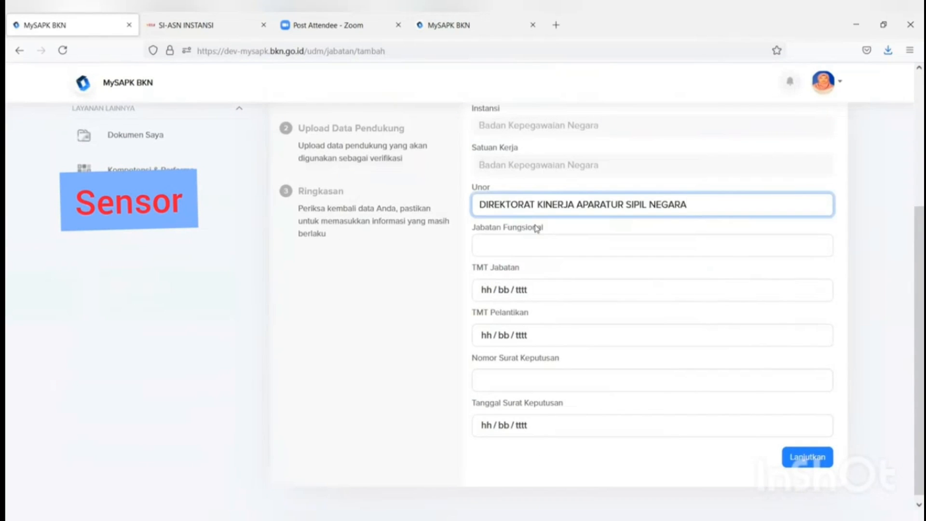
pyautogui.click(526, 249)
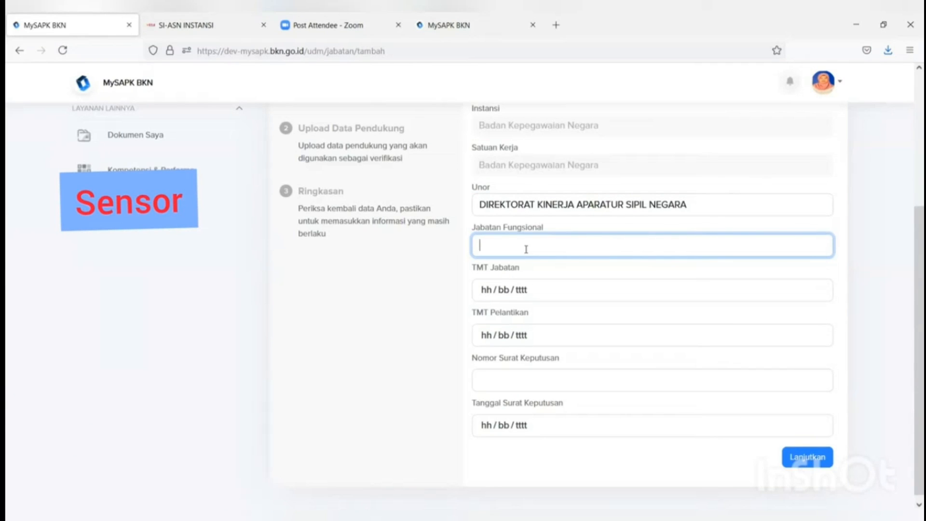
# Step: Set the functional position to Pranata Komputer Muda / Ahli Muda
pyautogui.write('k')
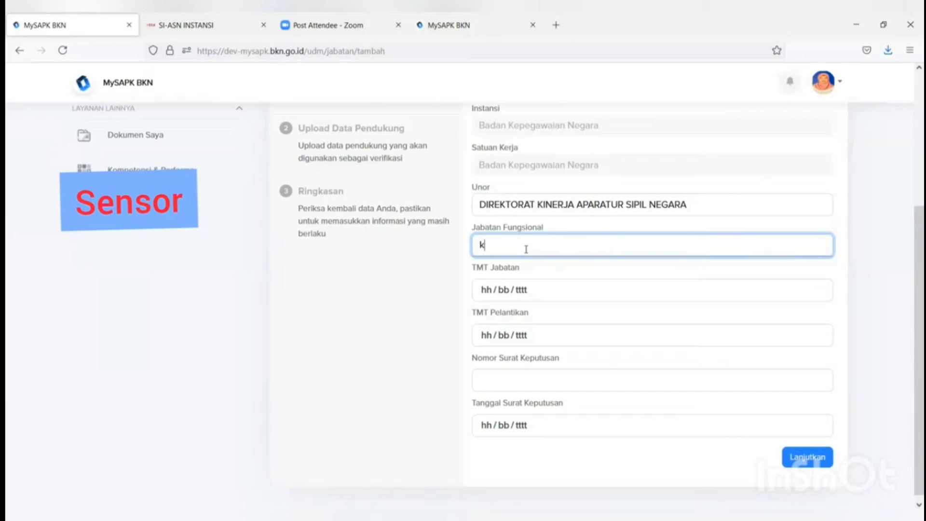
pyautogui.write('epe')
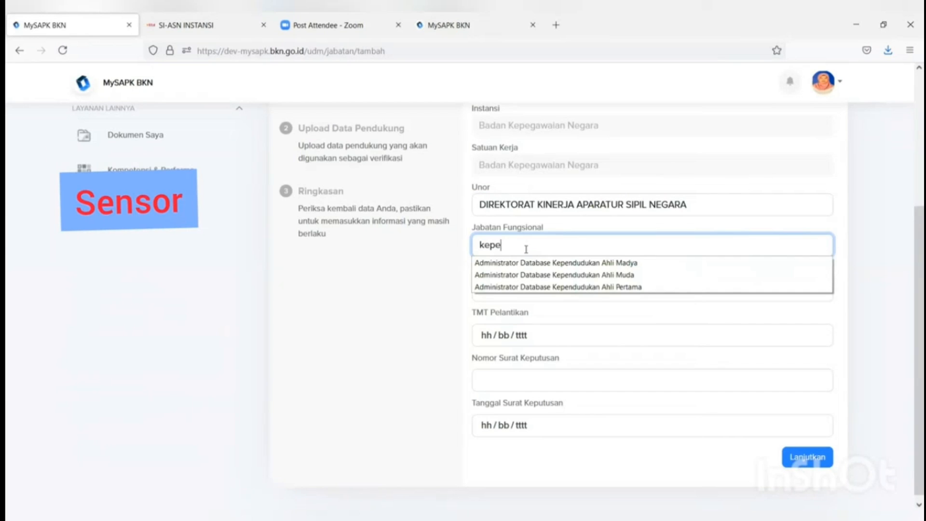
pyautogui.write('g')
pyautogui.press('BackSpace')
pyautogui.press('BackSpace')
pyautogui.press('BackSpace')
pyautogui.press('BackSpace')
pyautogui.press('BackSpace')
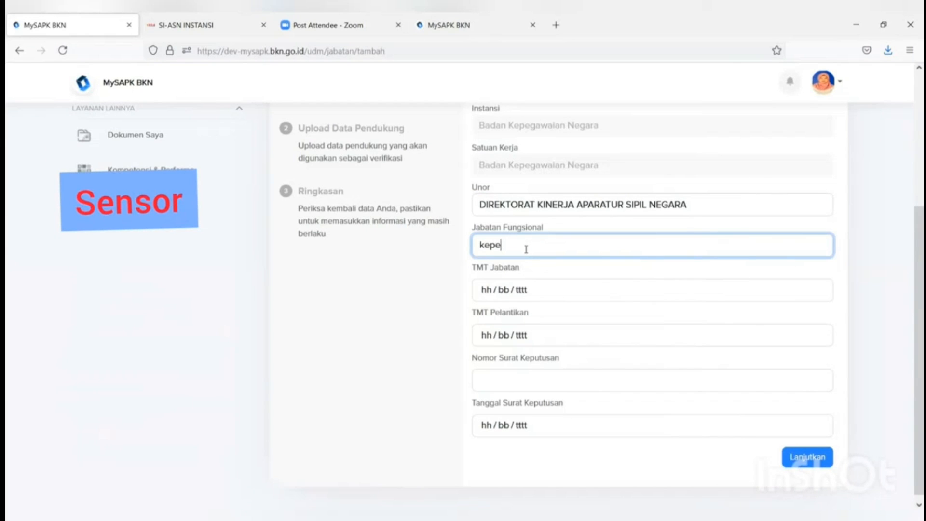
pyautogui.write('p')
pyautogui.write('ra')
pyautogui.press('BackSpace')
pyautogui.press('BackSpace')
pyautogui.press('BackSpace')
pyautogui.press('BackSpace')
pyautogui.press('BackSpace')
pyautogui.write('kompute')
pyautogui.write('r')
pyautogui.press('BackSpace')
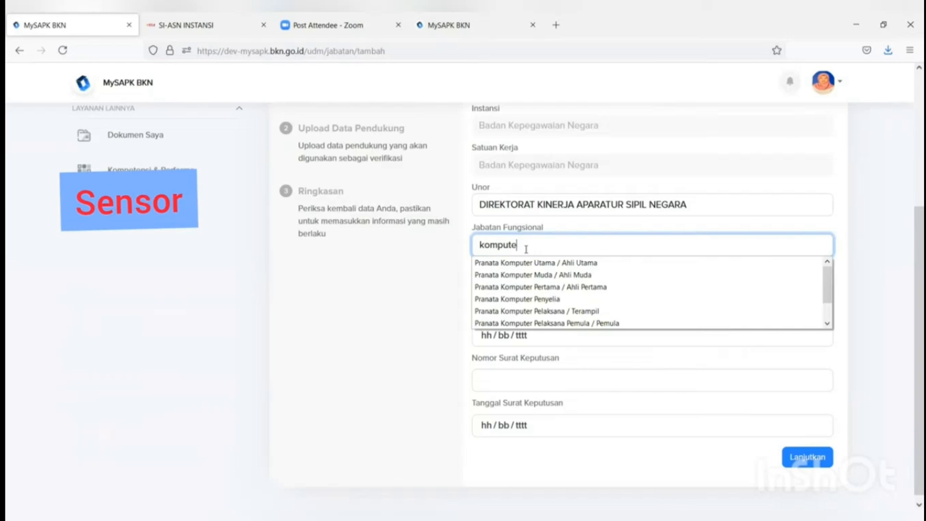
pyautogui.click(533, 278)
pyautogui.click(406, 311)
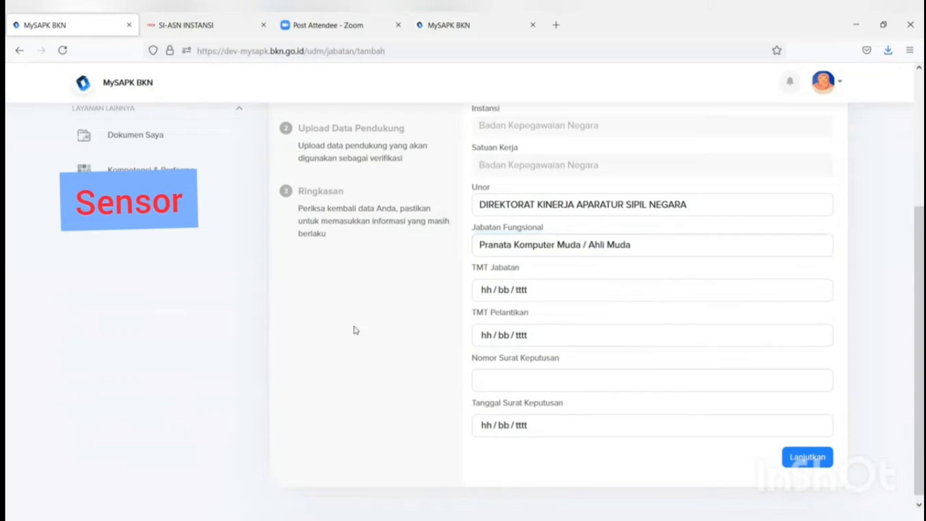
# Step: Date the position, inauguration and decree 05/07/2021 with decree number 99, then continue
pyautogui.click(573, 292)
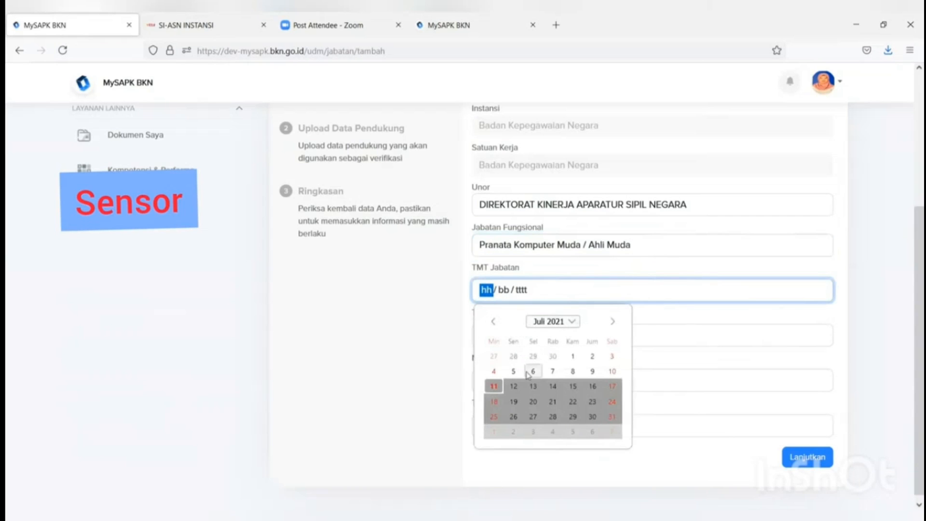
pyautogui.click(513, 371)
pyautogui.click(511, 334)
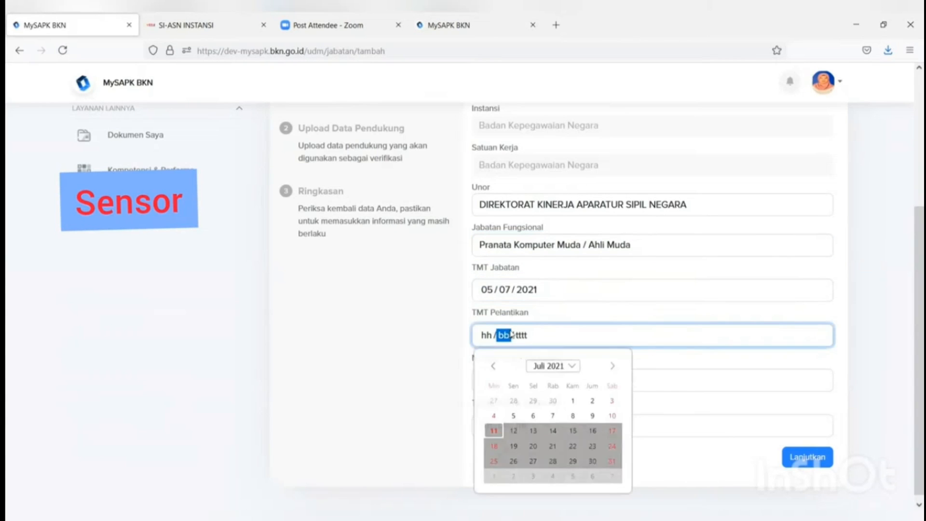
pyautogui.click(513, 415)
pyautogui.click(516, 380)
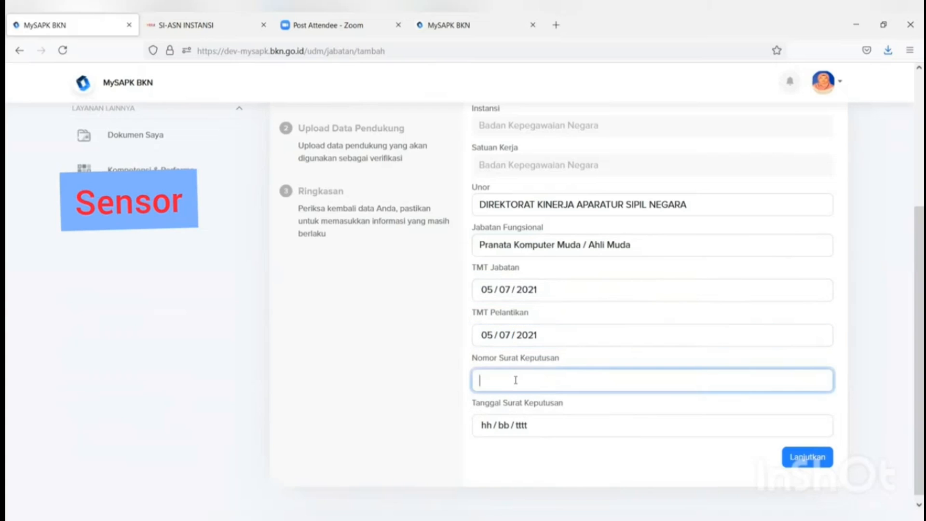
pyautogui.write('99')
pyautogui.click(532, 423)
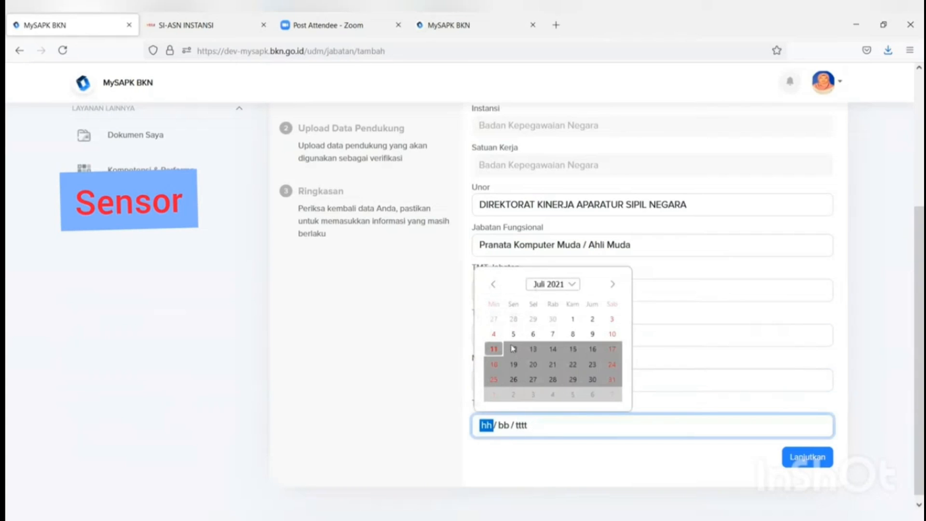
pyautogui.click(511, 336)
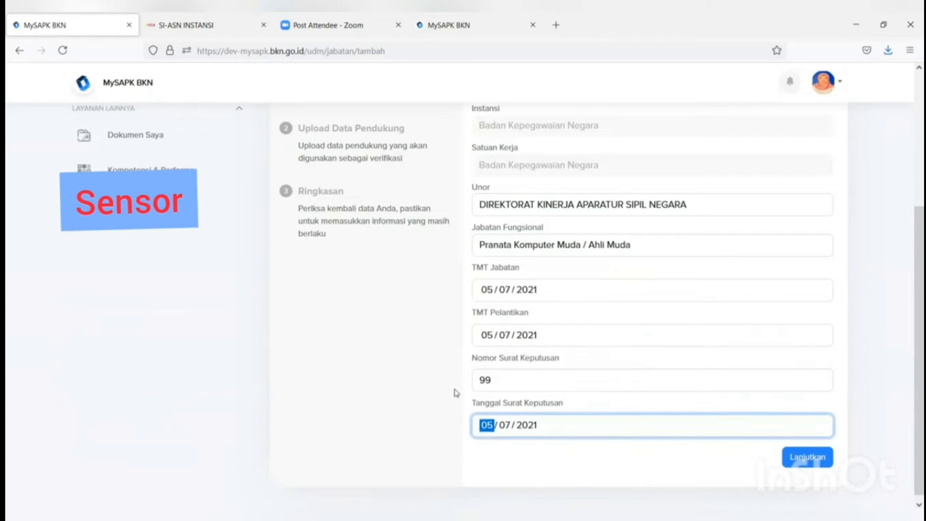
pyautogui.click(818, 459)
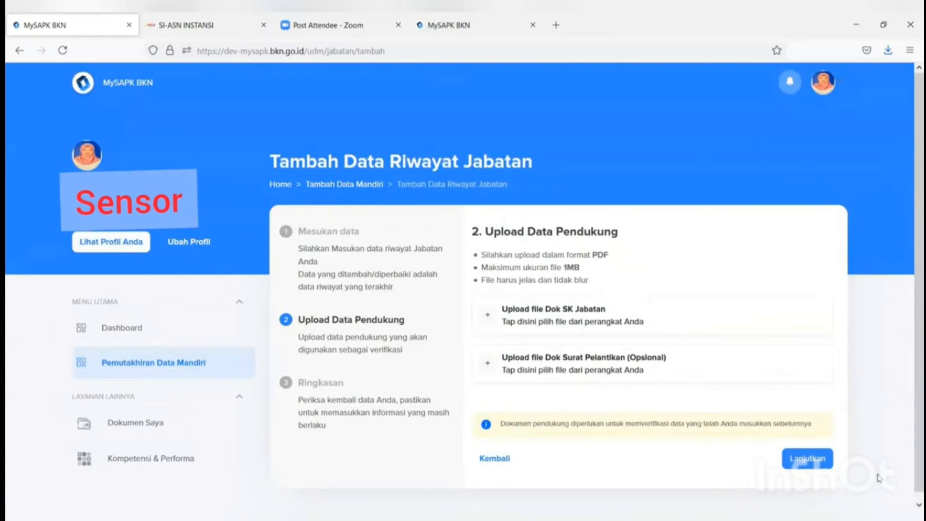
# Step: Upload the FORMULIR TPB PDF as the Dok SK Jabatan document
pyautogui.click(600, 316)
pyautogui.click(279, 129)
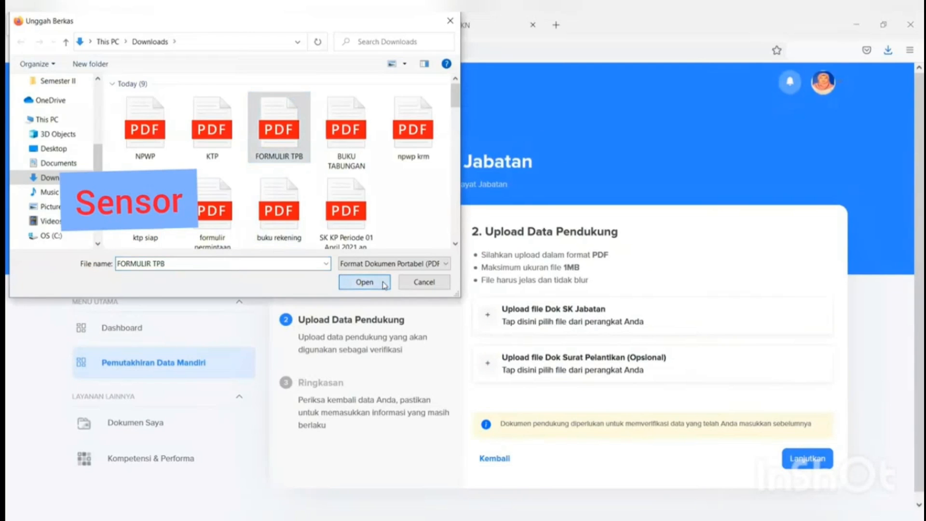
pyautogui.click(364, 282)
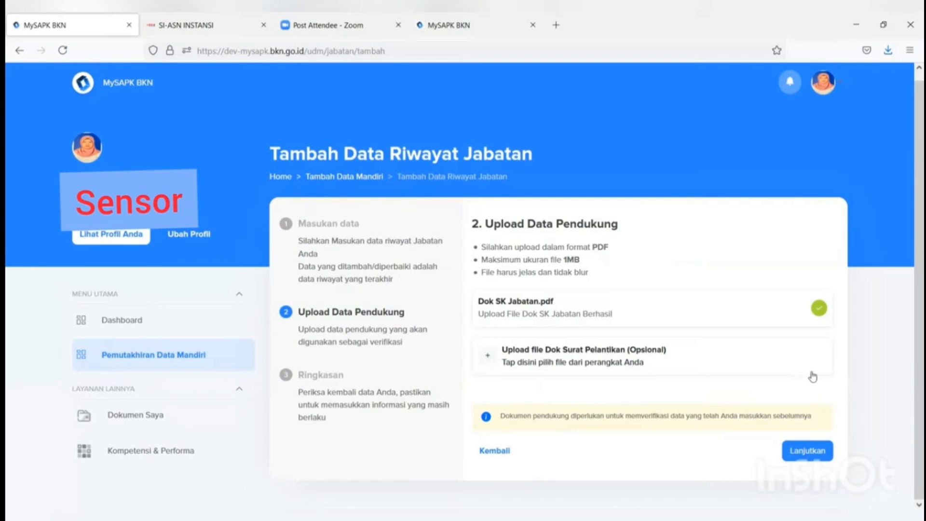
# Step: Review the position summary, confirm the data is correct, submit it and acknowledge Tambah Berhasil
pyautogui.click(814, 449)
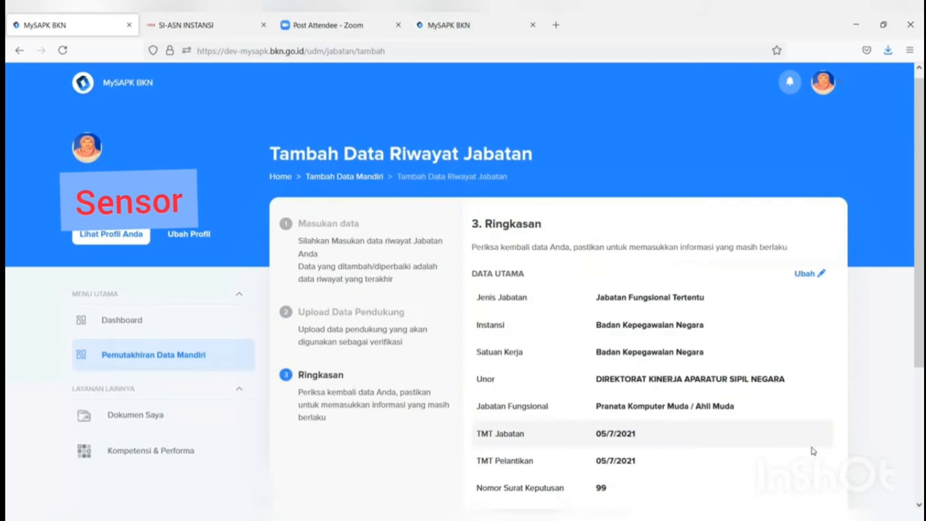
pyautogui.scroll(-3, 790, 405)
pyautogui.scroll(-1, 685, 192)
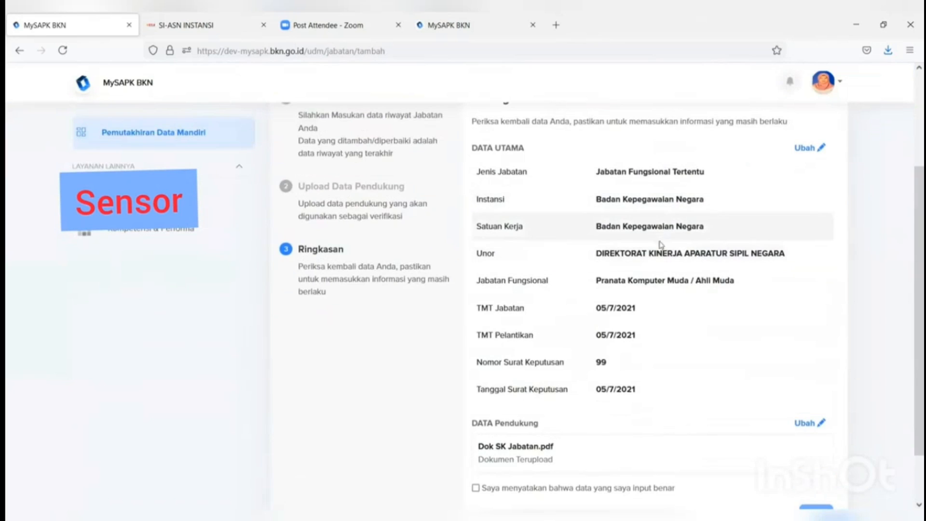
pyautogui.scroll(-1, 578, 366)
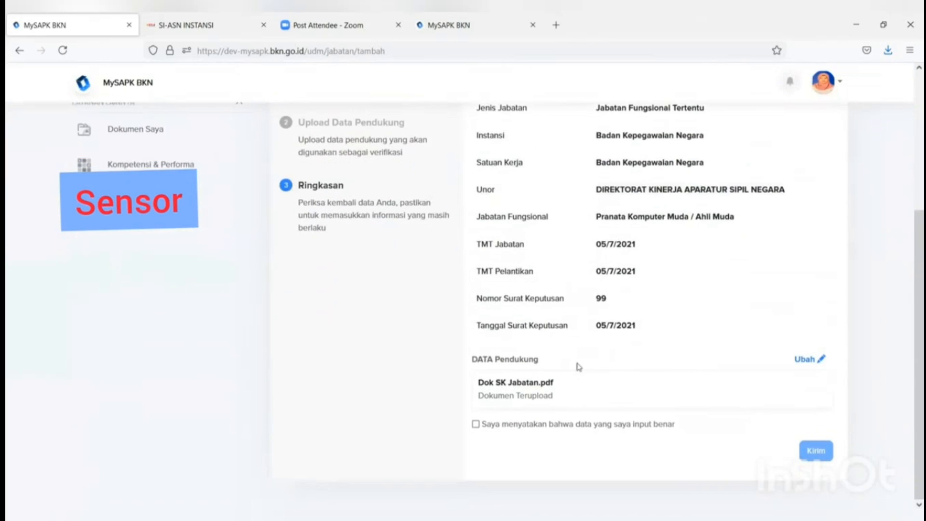
pyautogui.click(476, 425)
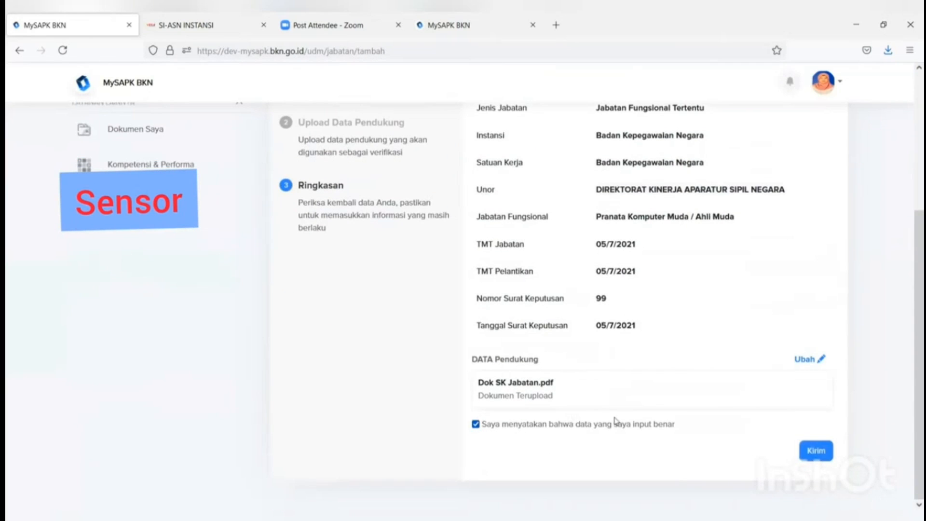
pyautogui.click(813, 451)
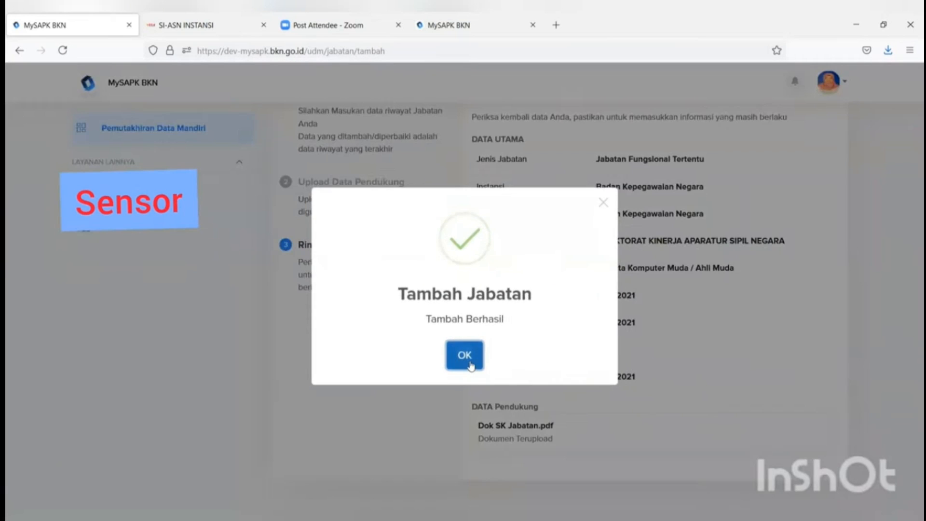
pyautogui.click(466, 365)
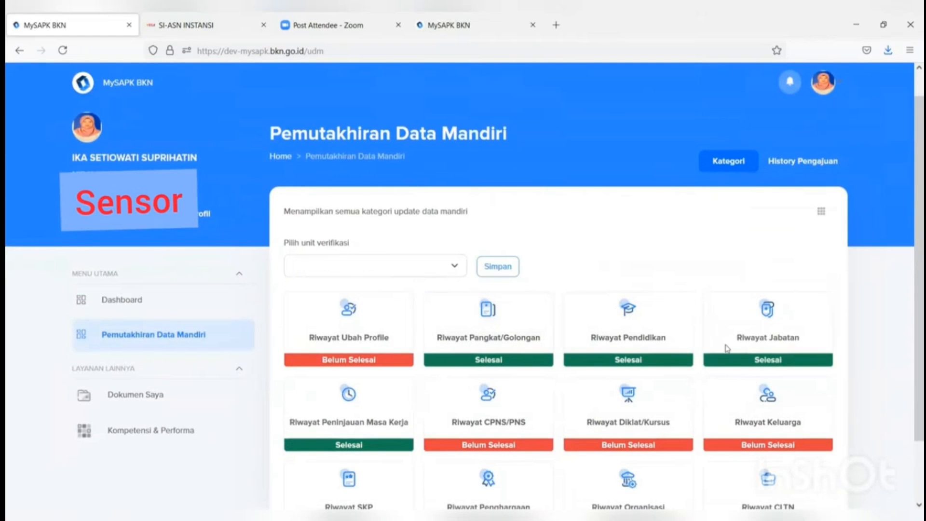
# Step: Open the Riwayat CPNS/PNS card from the category list
pyautogui.scroll(-2, 478, 417)
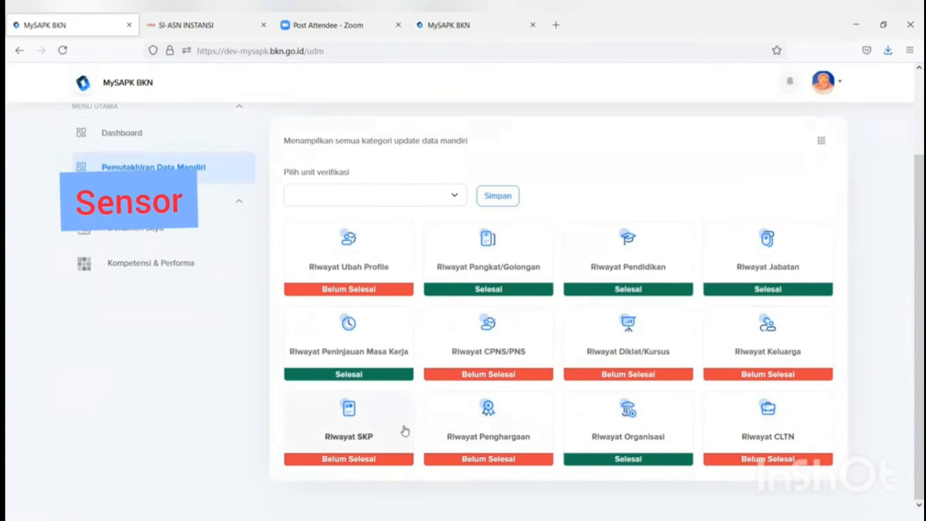
pyautogui.click(478, 361)
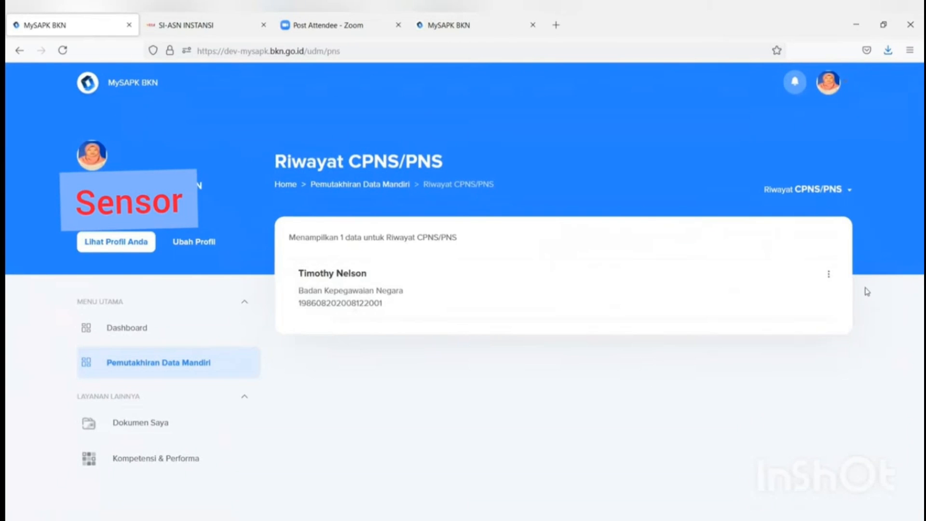
# Step: Open Ubah Data for the CPNS/PNS record and look over its form
pyautogui.click(829, 276)
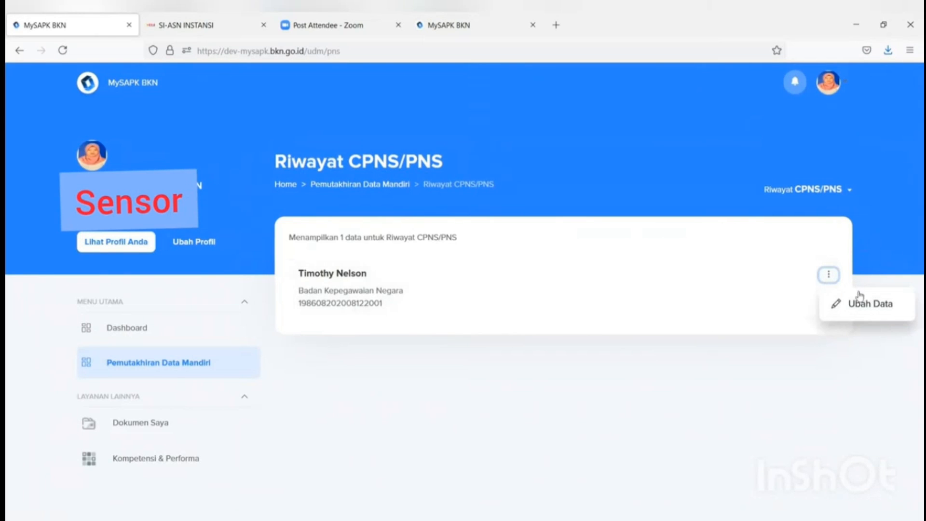
pyautogui.click(853, 310)
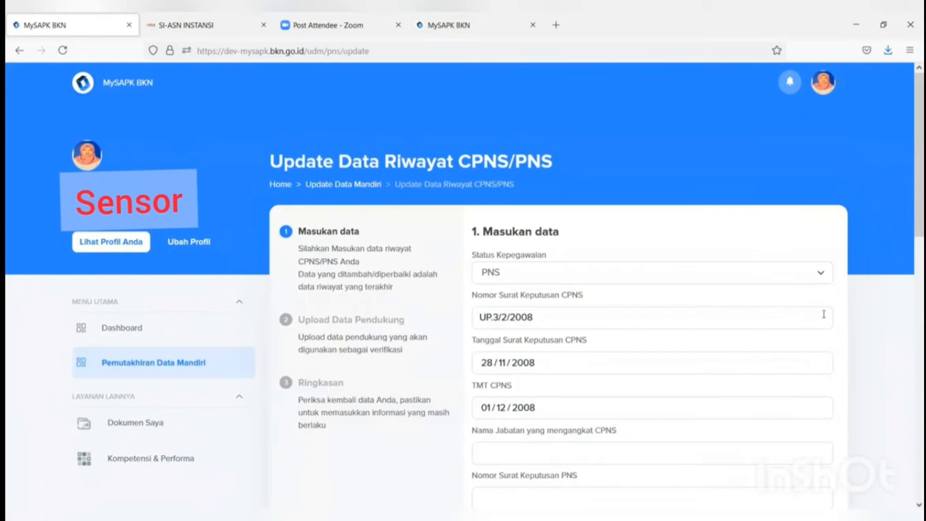
pyautogui.scroll(-2, 791, 331)
pyautogui.scroll(-9, 530, 207)
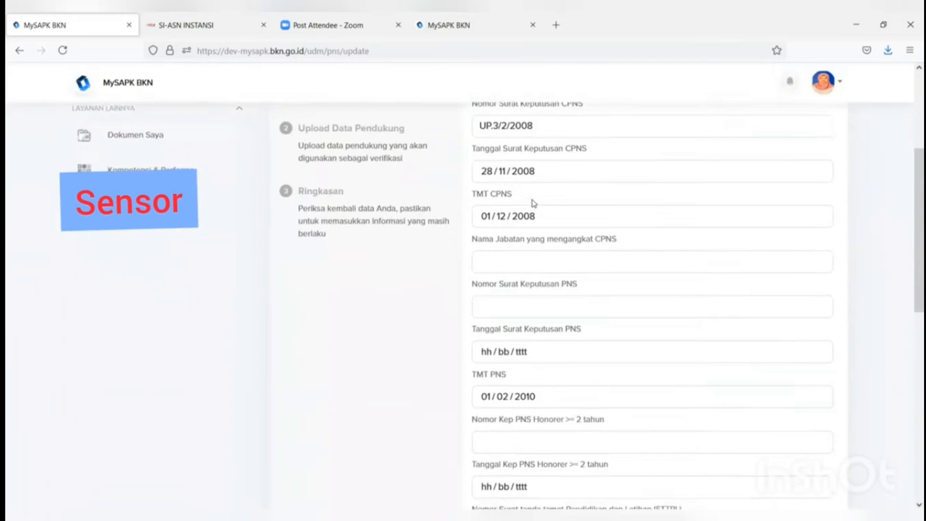
pyautogui.scroll(-3, 528, 214)
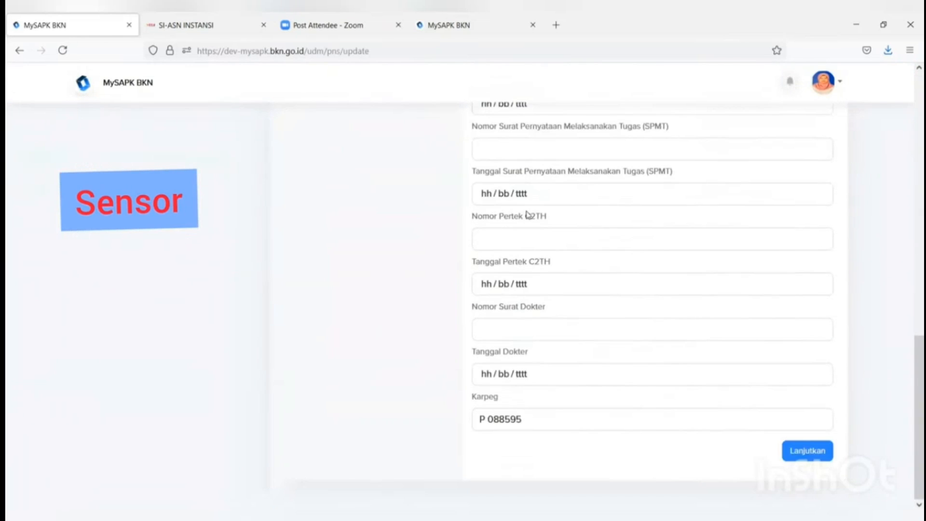
pyautogui.scroll(14, 527, 215)
pyautogui.scroll(-4, 527, 217)
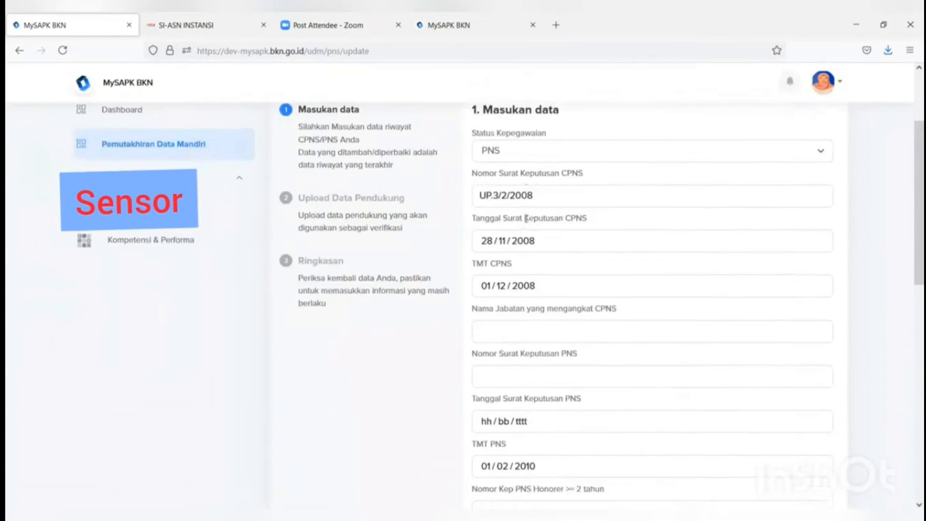
pyautogui.scroll(6, 526, 225)
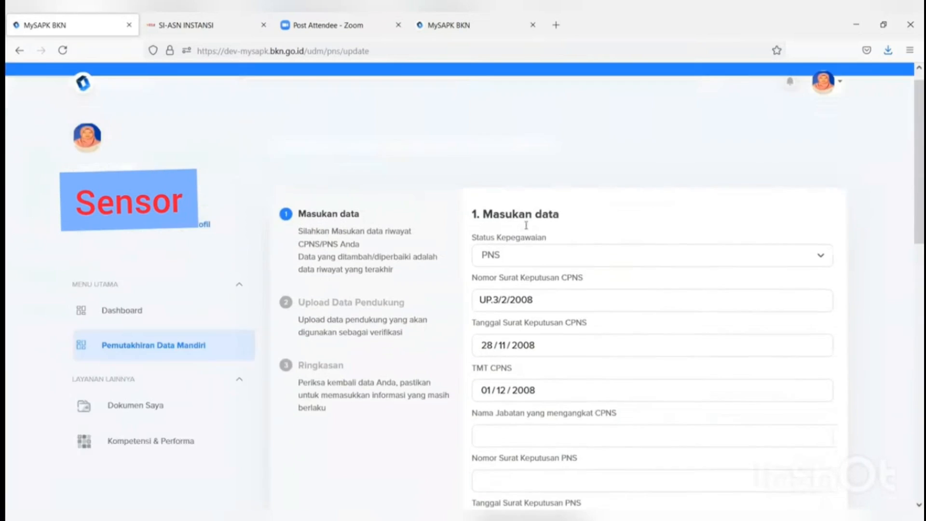
pyautogui.scroll(-4, 527, 230)
pyautogui.scroll(-2, 527, 229)
pyautogui.scroll(5, 527, 231)
pyautogui.scroll(-5, 527, 232)
pyautogui.scroll(-8, 527, 232)
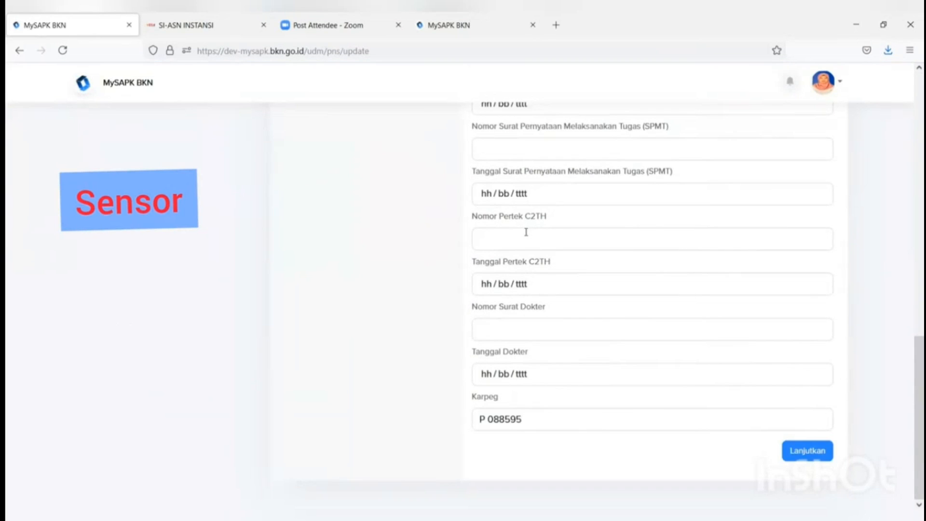
# Step: Attempt to continue, find required fields flagged empty, and return to Pemutakhiran Data Mandiri
pyautogui.click(807, 450)
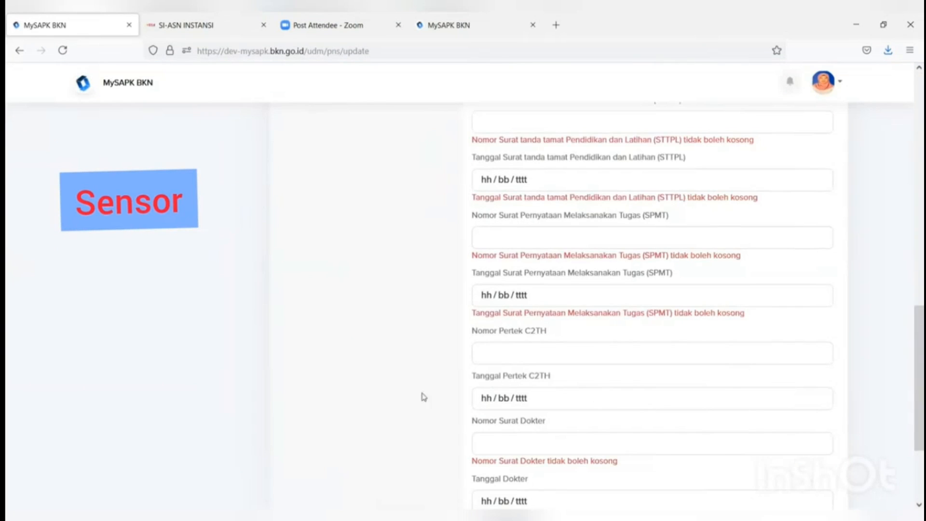
pyautogui.scroll(-3, 531, 407)
pyautogui.scroll(10, 585, 415)
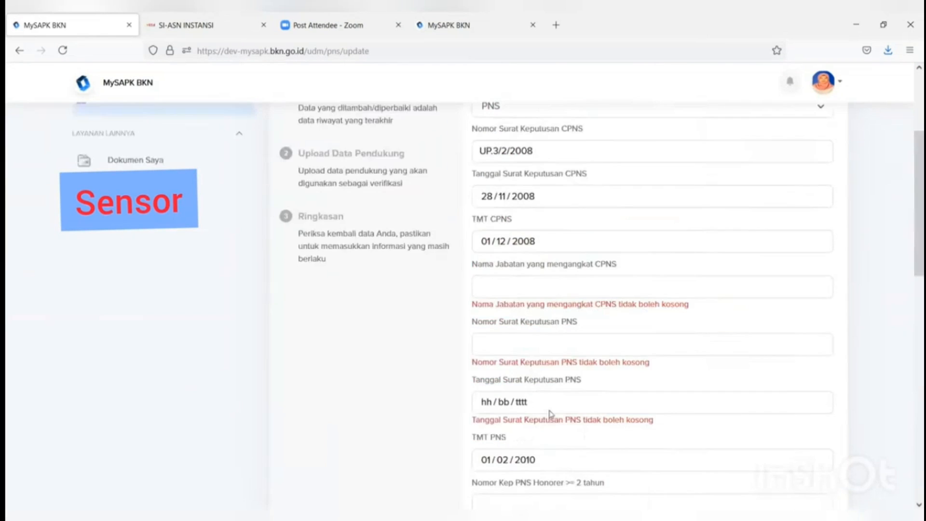
pyautogui.scroll(4, 550, 413)
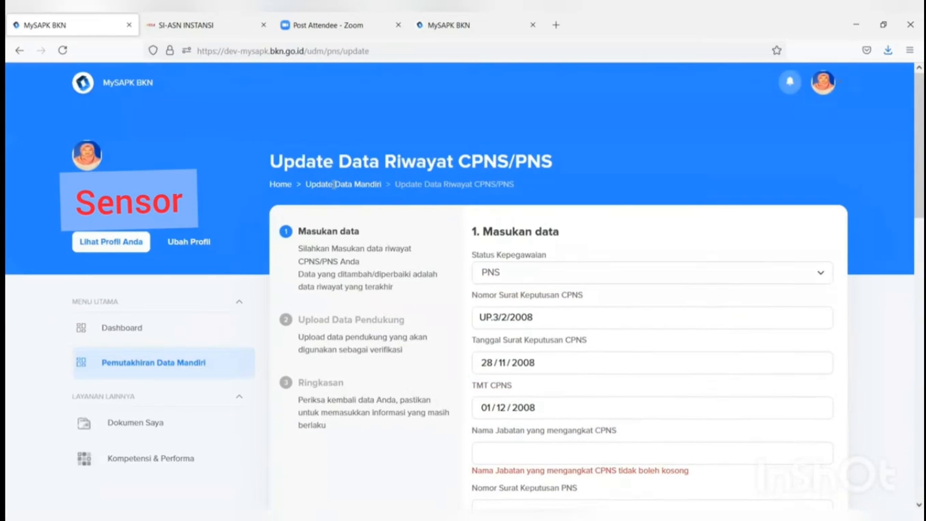
pyautogui.click(161, 366)
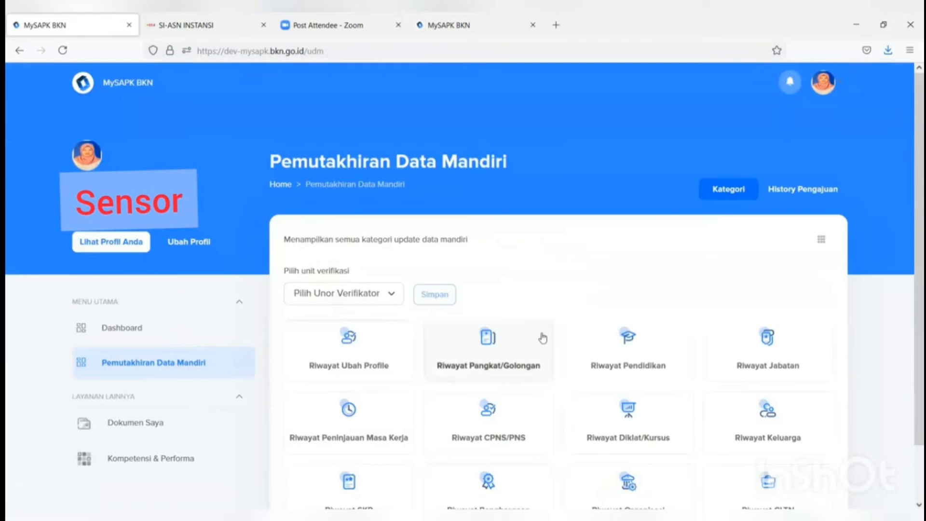
# Step: Open the Riwayat Diklat/Kursus training history, which shows Tidak ada data
pyautogui.scroll(-4, 554, 342)
pyautogui.click(645, 352)
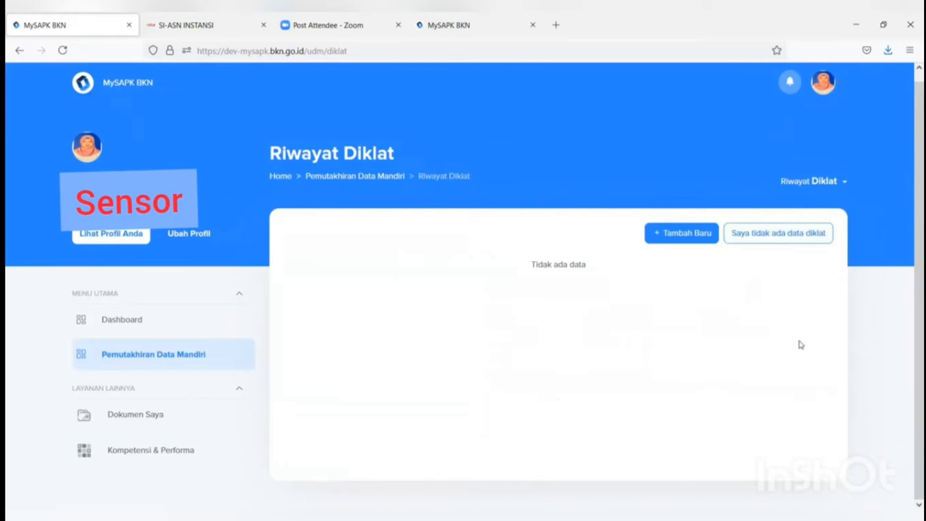
# Step: Start a new training record of type Diklat Fungsional named DIKLAT PRANATA KOMPUTER
pyautogui.click(666, 235)
pyautogui.scroll(-2, 643, 209)
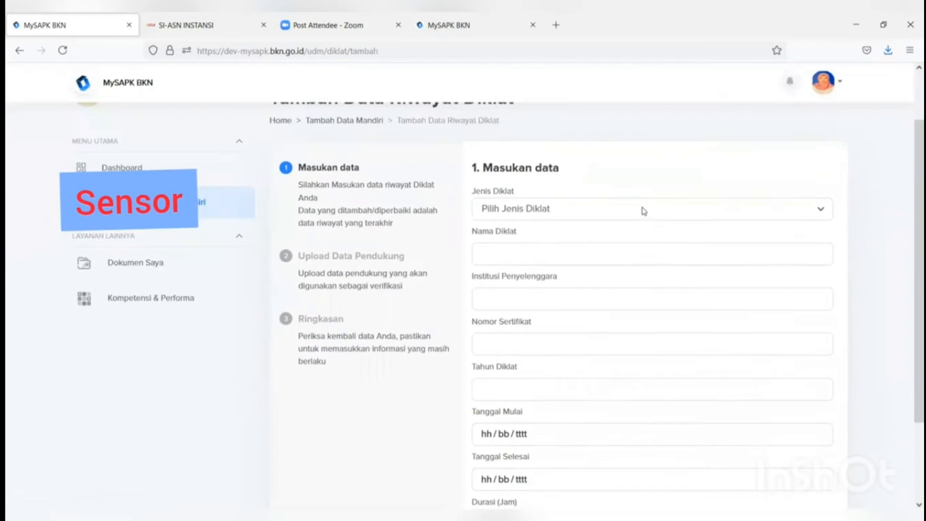
pyautogui.click(643, 209)
pyautogui.click(620, 248)
pyautogui.click(606, 247)
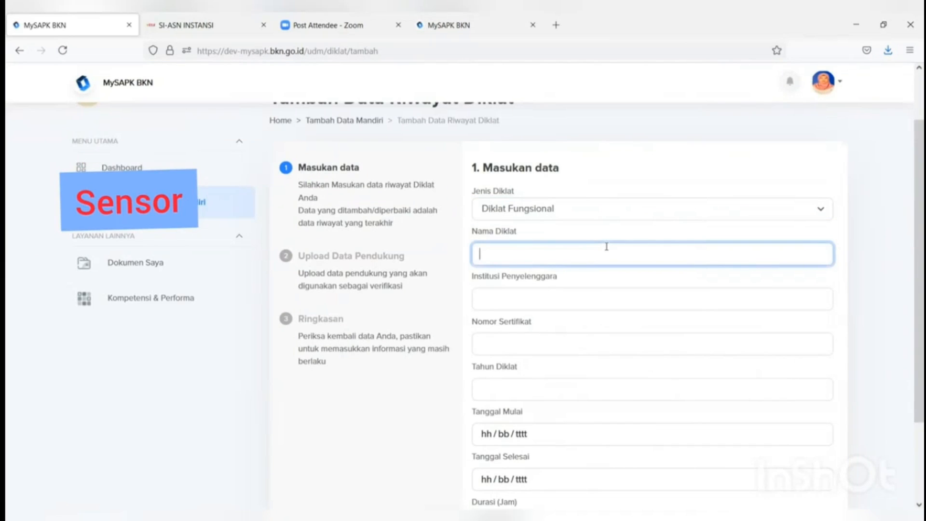
pyautogui.write('DIL')
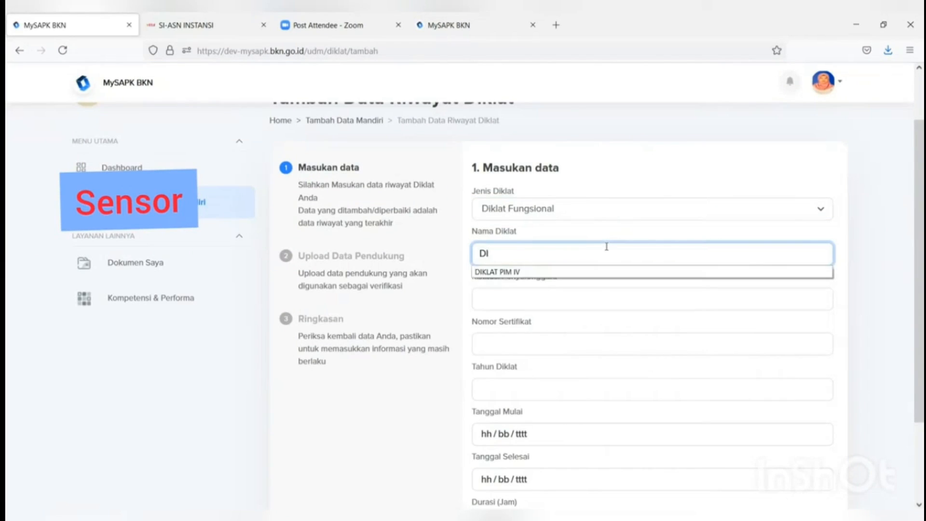
pyautogui.write('KLAT PRA')
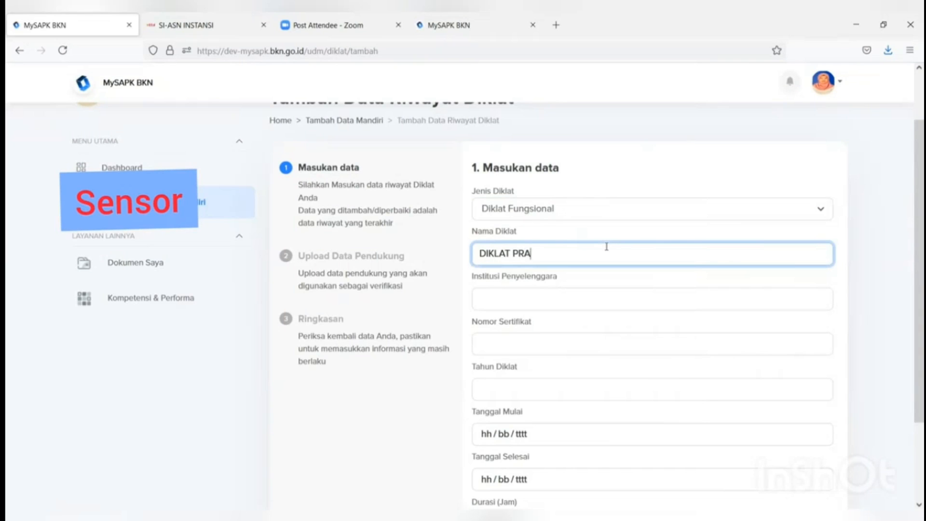
pyautogui.write('NATA KOMPUTER')
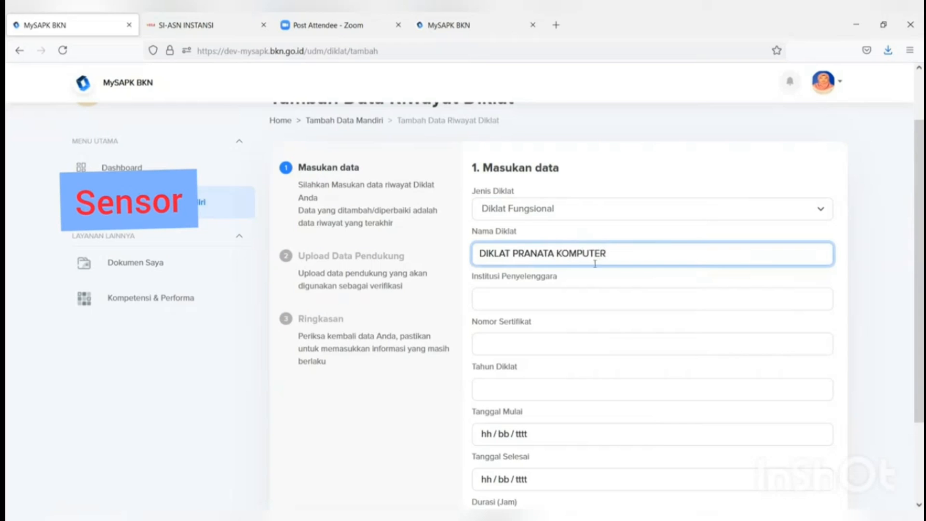
# Step: Set organiser BADAN KEPEGAWAIAN NEGARA, enter a certificate number, and pick a training year
pyautogui.click(572, 298)
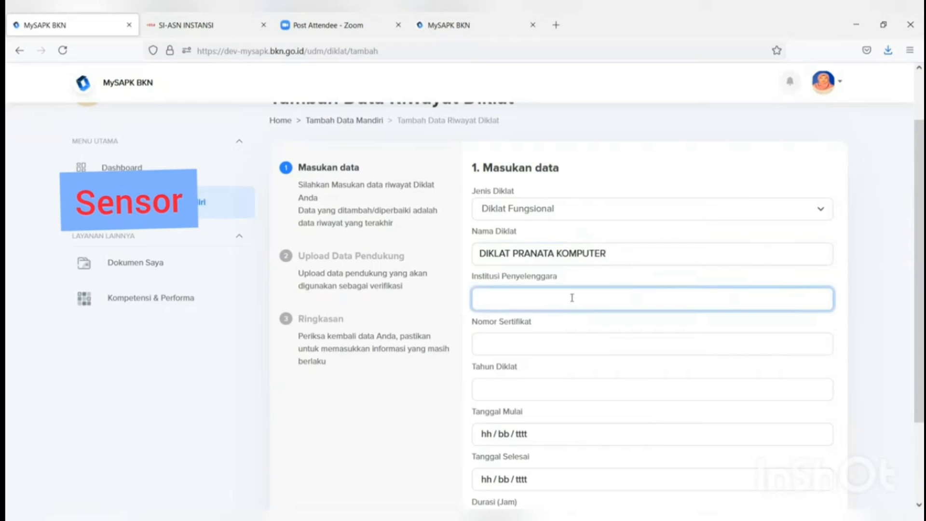
pyautogui.write('BADA')
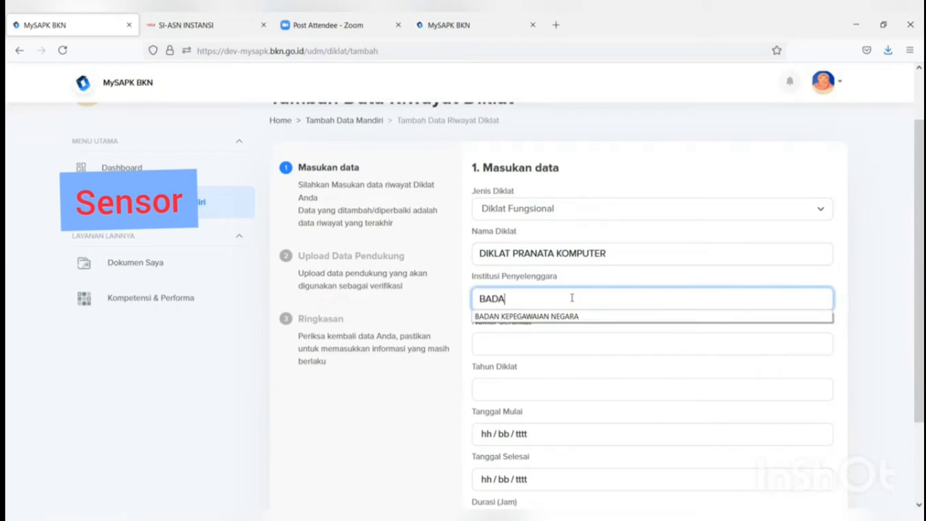
pyautogui.click(559, 316)
pyautogui.click(547, 343)
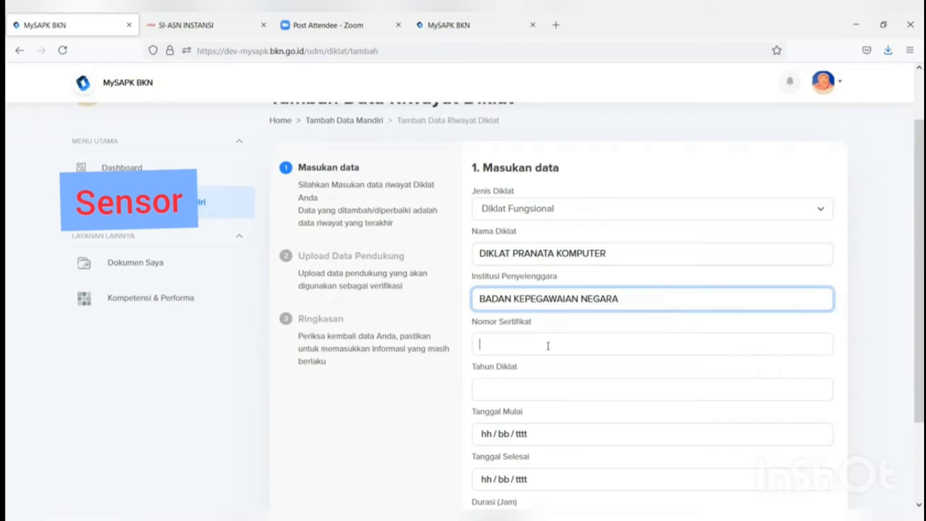
pyautogui.write('ss')
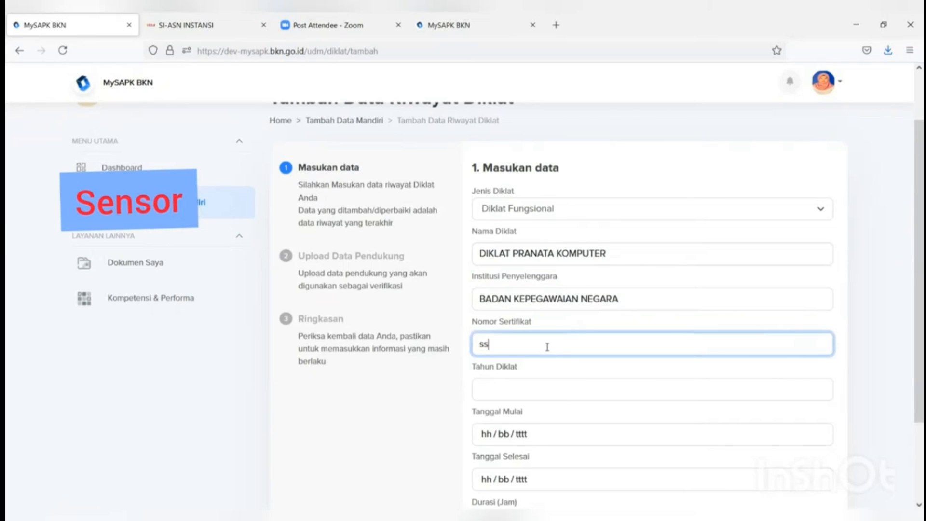
pyautogui.click(518, 382)
pyautogui.write('2')
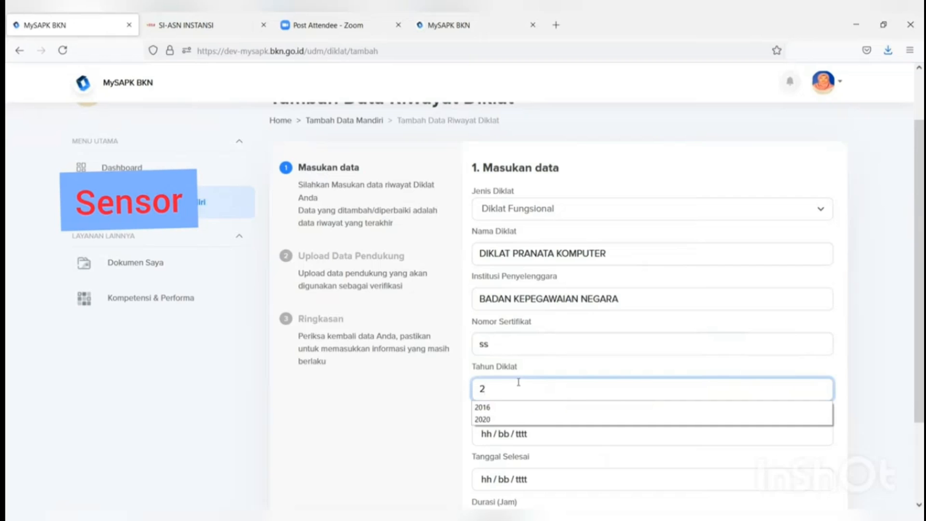
pyautogui.click(501, 428)
# Step: Set dates 01/07/2021 to 10/07/2021, correct the year to 2021, and enter duration 20 hours
pyautogui.scroll(-2, 503, 430)
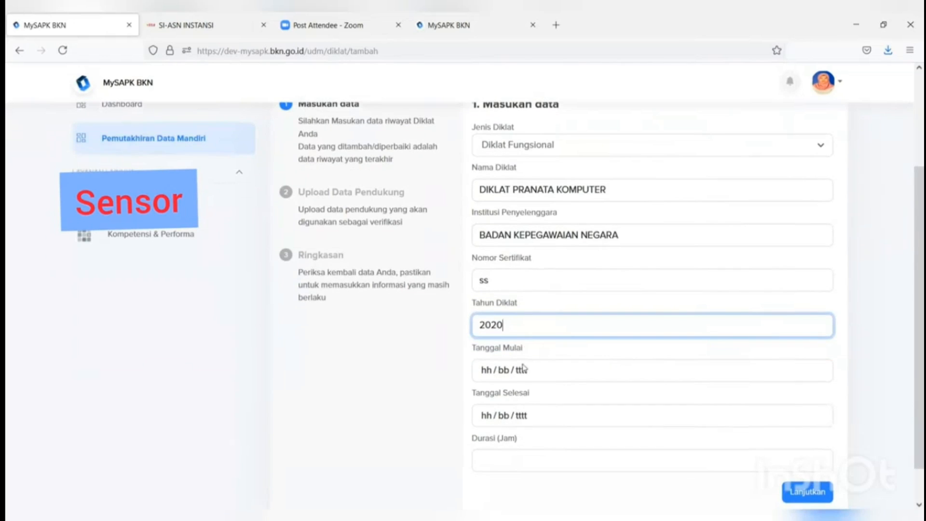
pyautogui.click(523, 370)
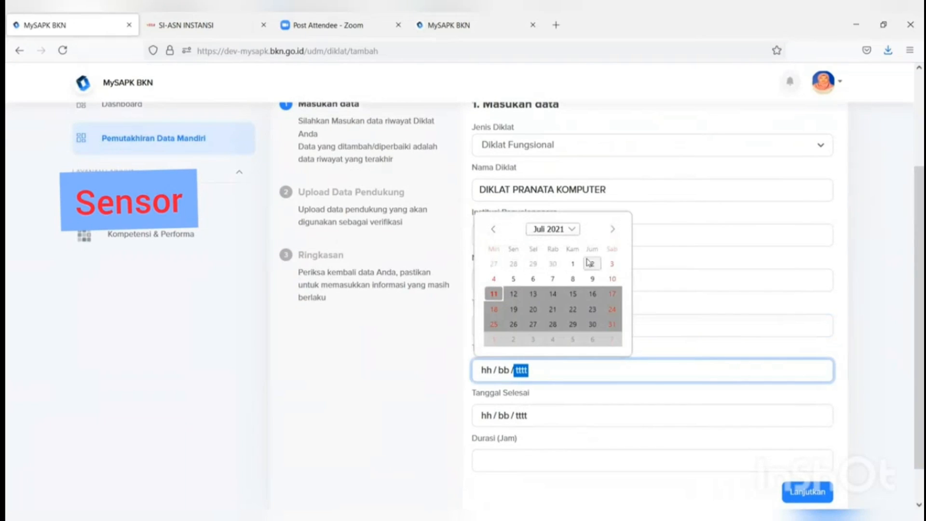
pyautogui.click(572, 263)
pyautogui.click(518, 323)
pyautogui.write('2021')
pyautogui.click(541, 412)
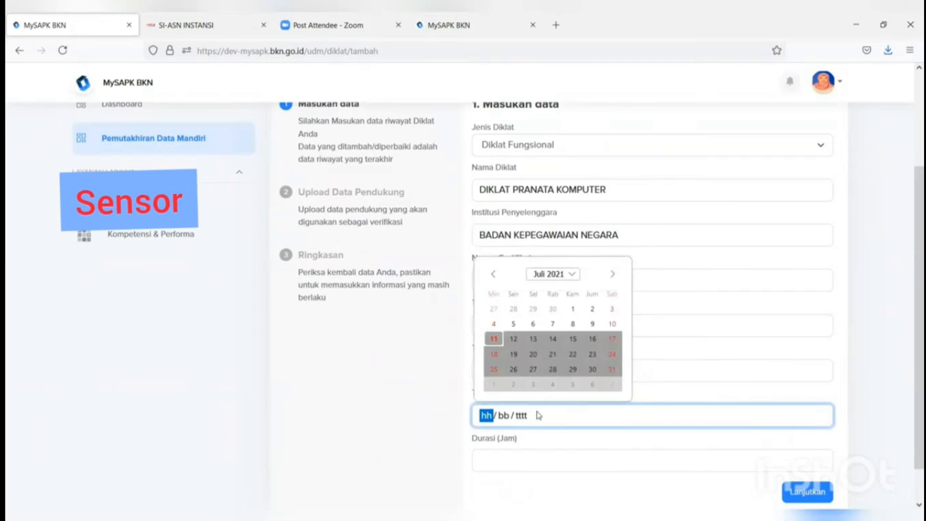
pyautogui.click(612, 324)
pyautogui.click(556, 459)
pyautogui.write('20')
pyautogui.scroll(-1, 730, 439)
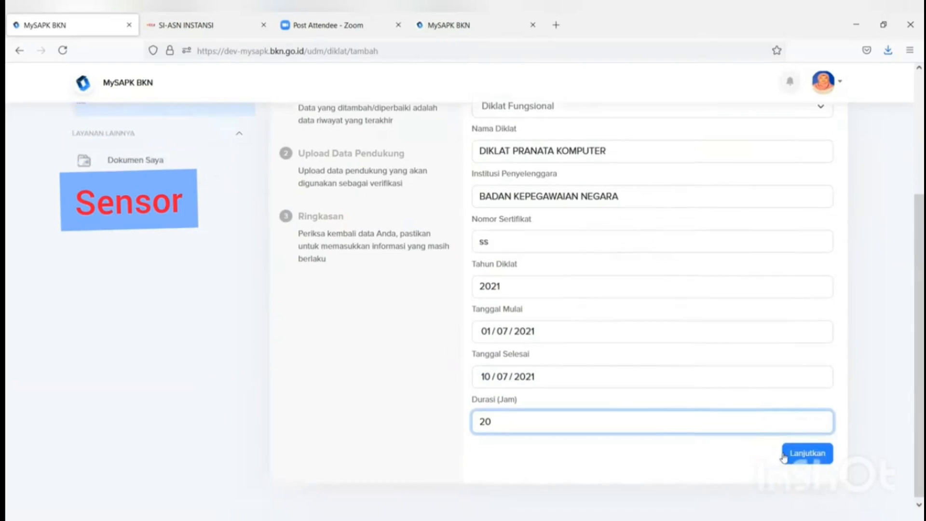
# Step: Upload the certificate PDF Dok Sertifikat Diklat.pdf as the supporting document
pyautogui.click(802, 451)
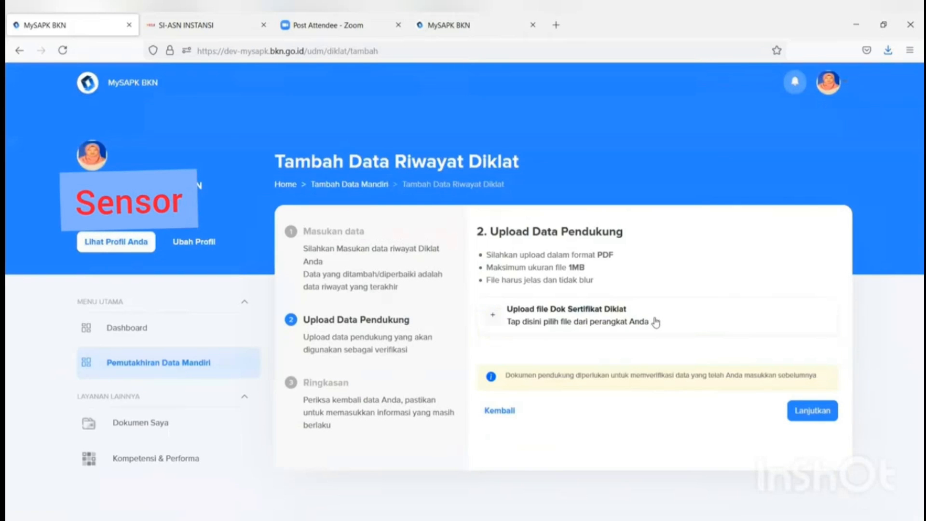
pyautogui.click(607, 326)
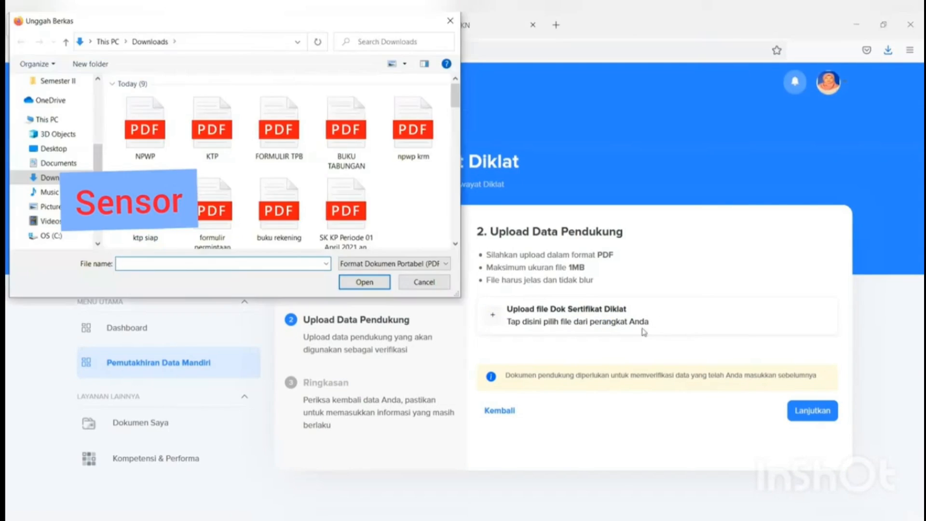
pyautogui.click(256, 123)
pyautogui.click(365, 282)
# Step: Tick the declaration on the Ringkasan summary and submit the training record
pyautogui.click(830, 406)
pyautogui.scroll(-3, 814, 414)
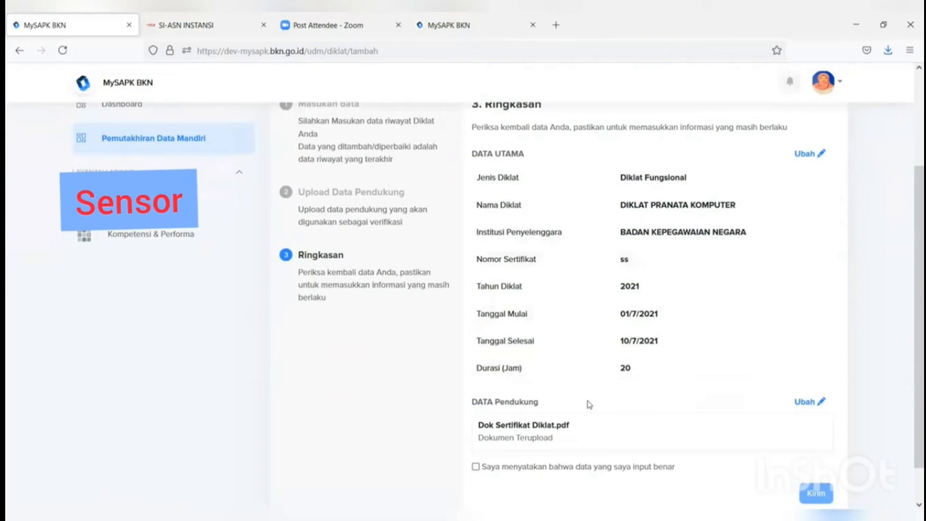
pyautogui.scroll(-1, 497, 463)
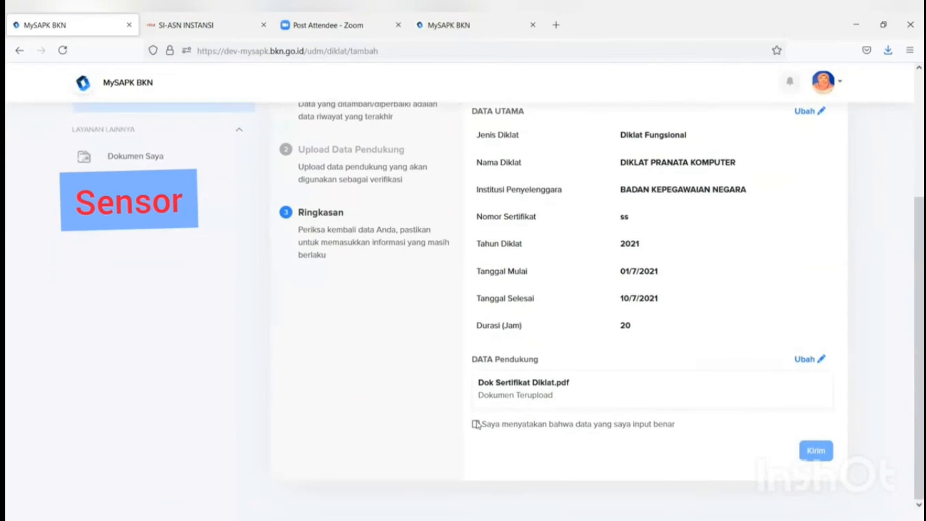
pyautogui.click(475, 425)
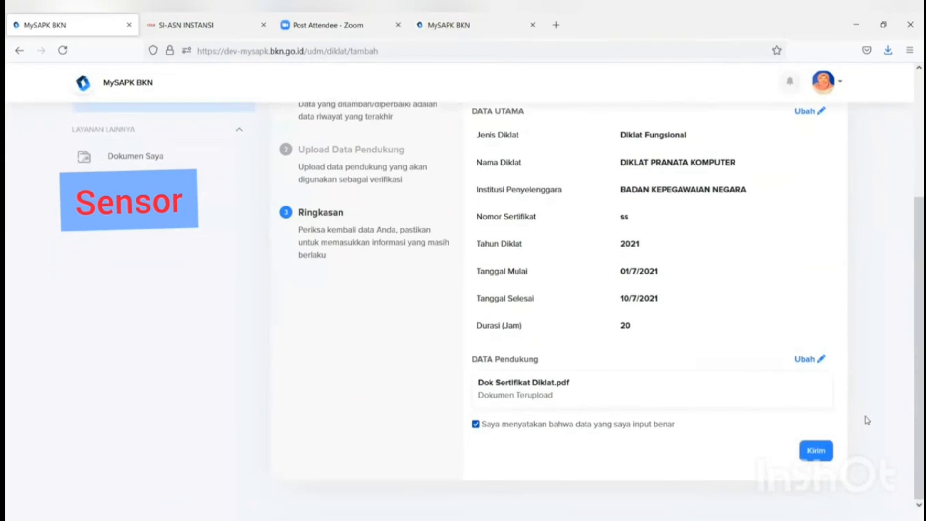
pyautogui.click(815, 451)
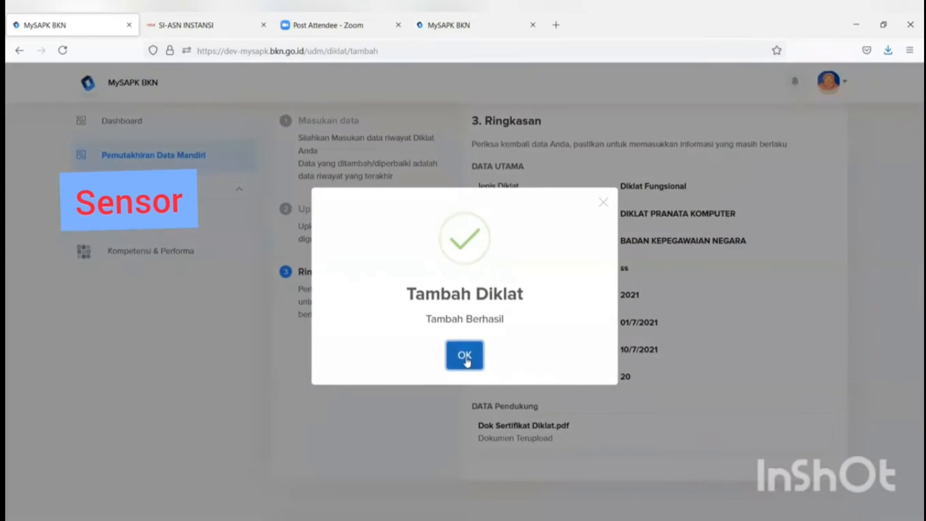
# Step: Dismiss the success message, open Riwayat Keluarga, and view its Pasangan and Orang Tua tabs
pyautogui.click(465, 357)
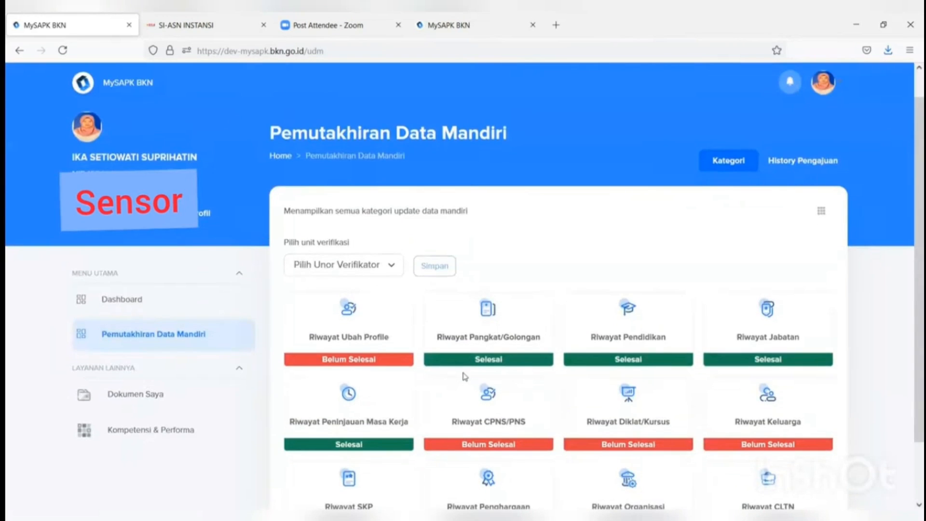
pyautogui.scroll(-3, 464, 376)
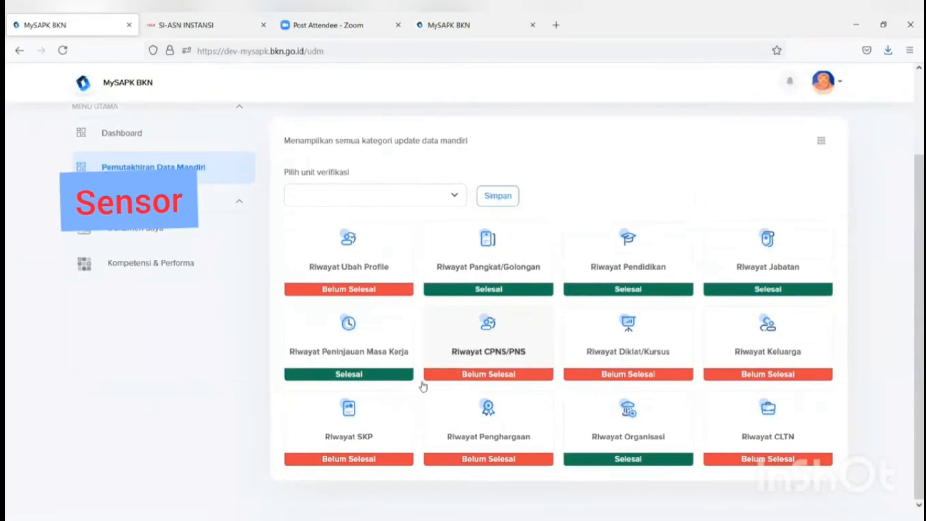
pyautogui.click(773, 354)
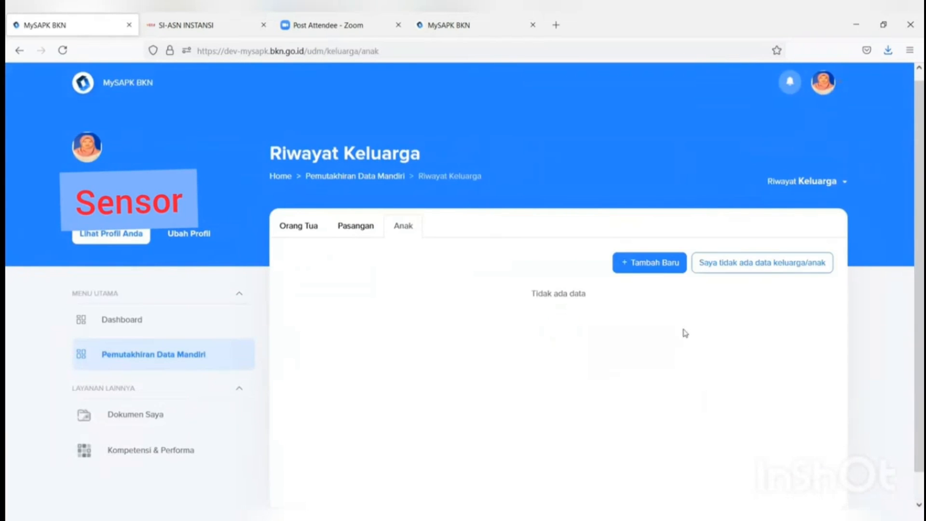
pyautogui.click(364, 231)
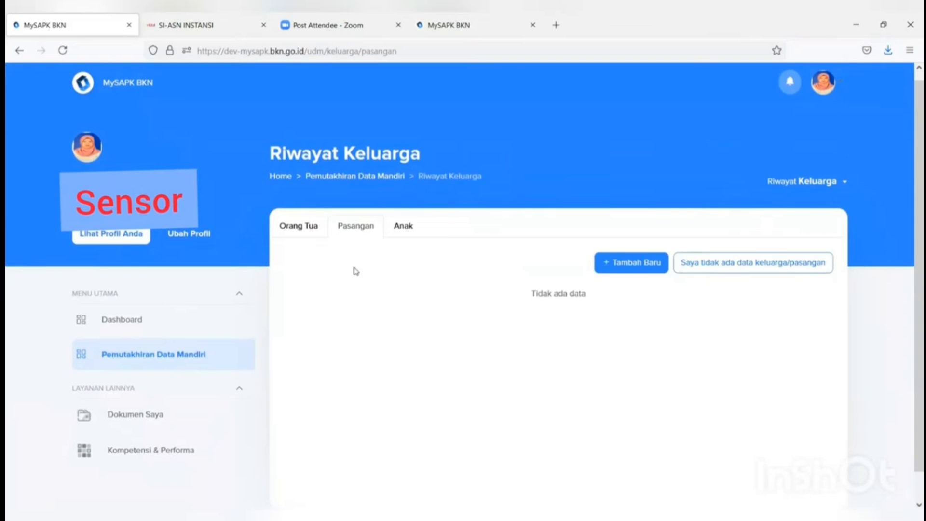
pyautogui.click(311, 229)
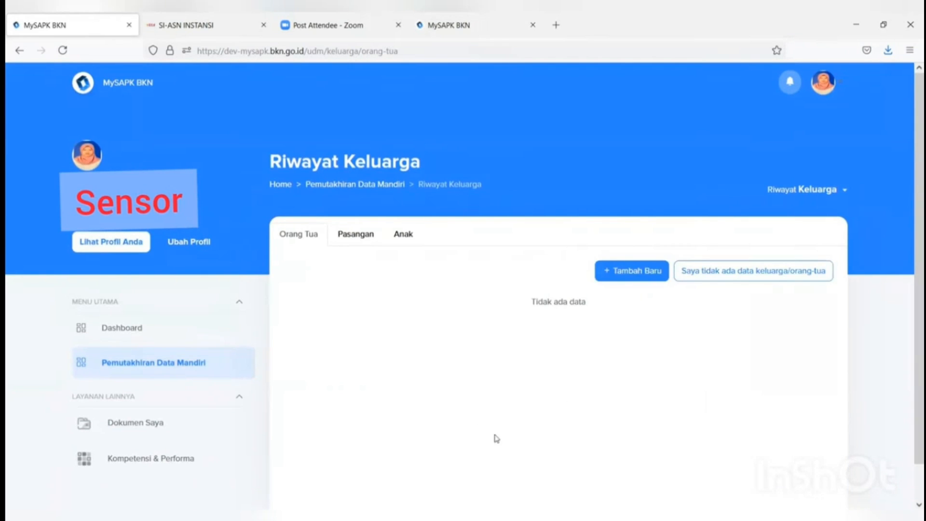
# Step: Start a new Orang Tua entry, try PNS status, then set it back to Bukan PNS
pyautogui.click(636, 275)
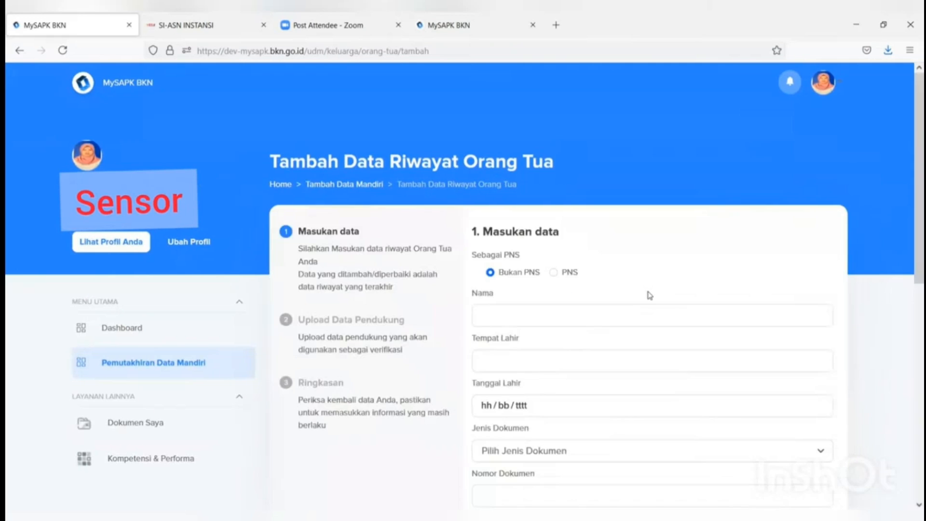
pyautogui.scroll(-6, 649, 296)
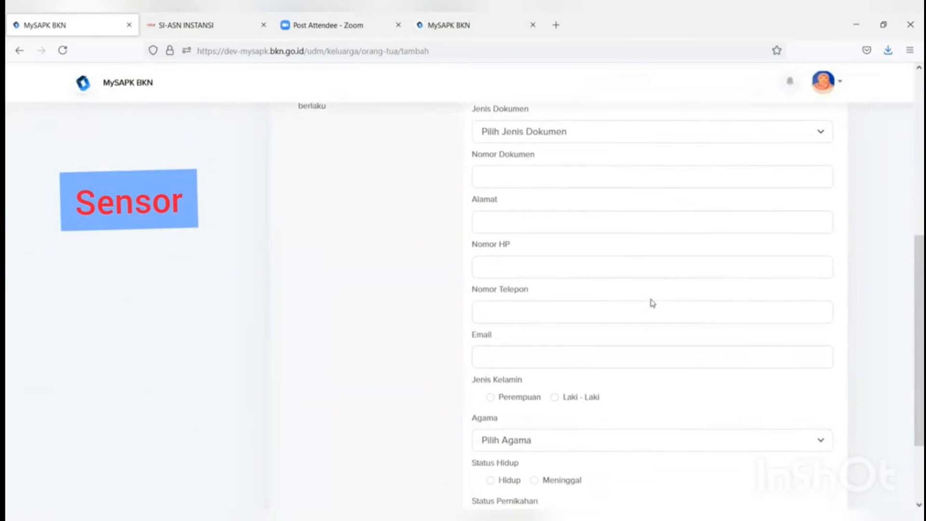
pyautogui.scroll(5, 649, 303)
pyautogui.scroll(2, 651, 299)
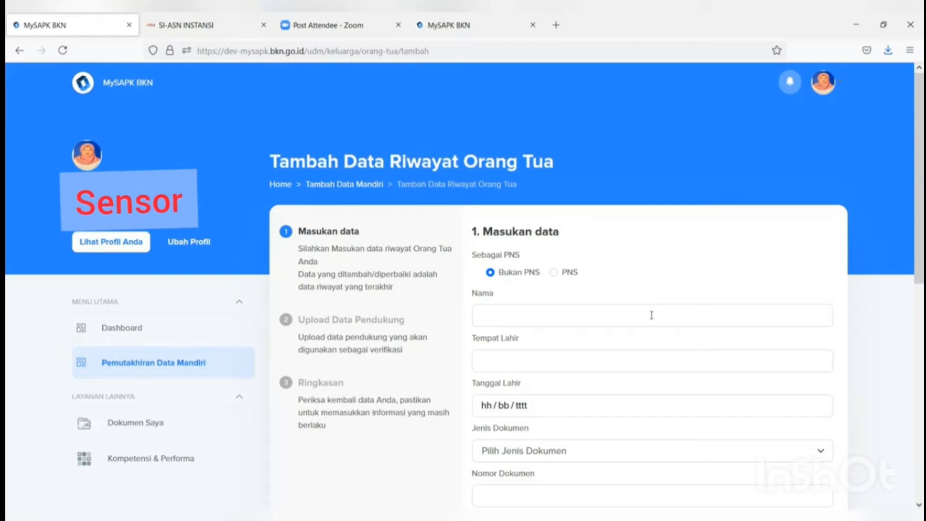
pyautogui.click(570, 311)
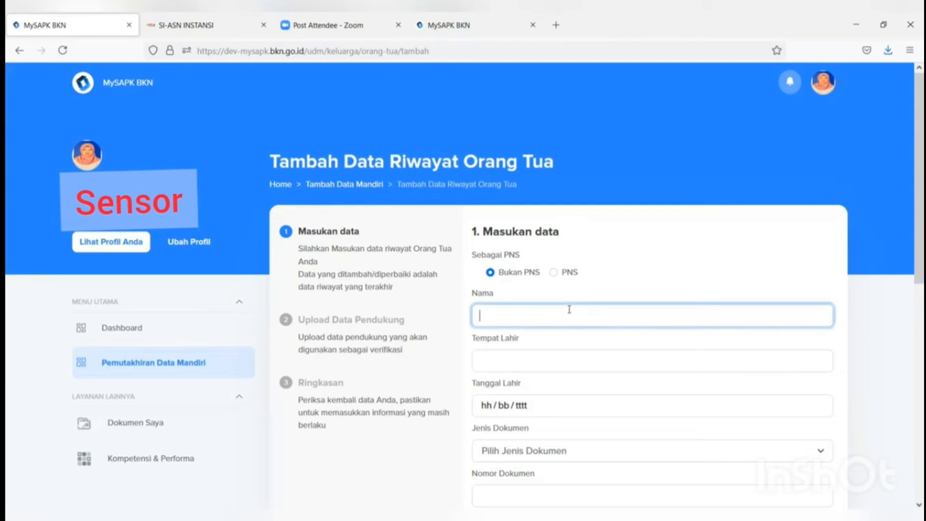
pyautogui.scroll(-1, 570, 311)
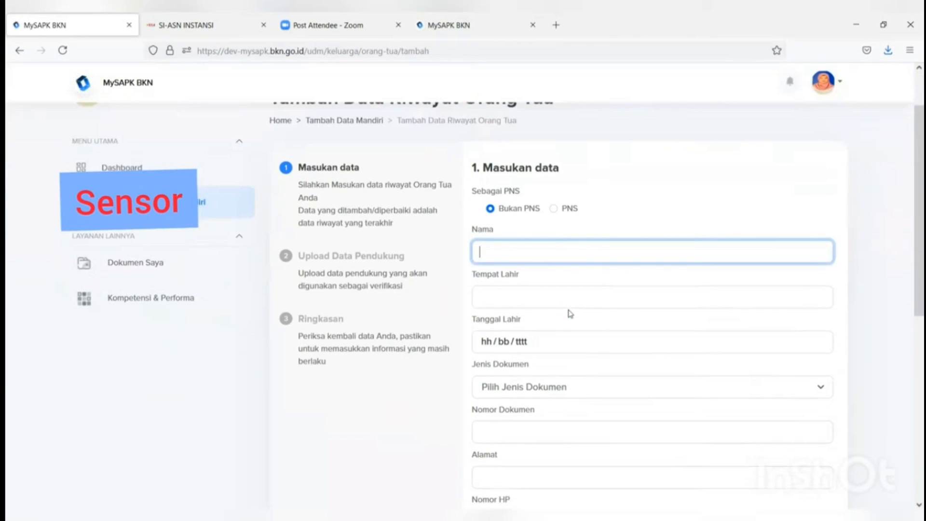
pyautogui.click(490, 209)
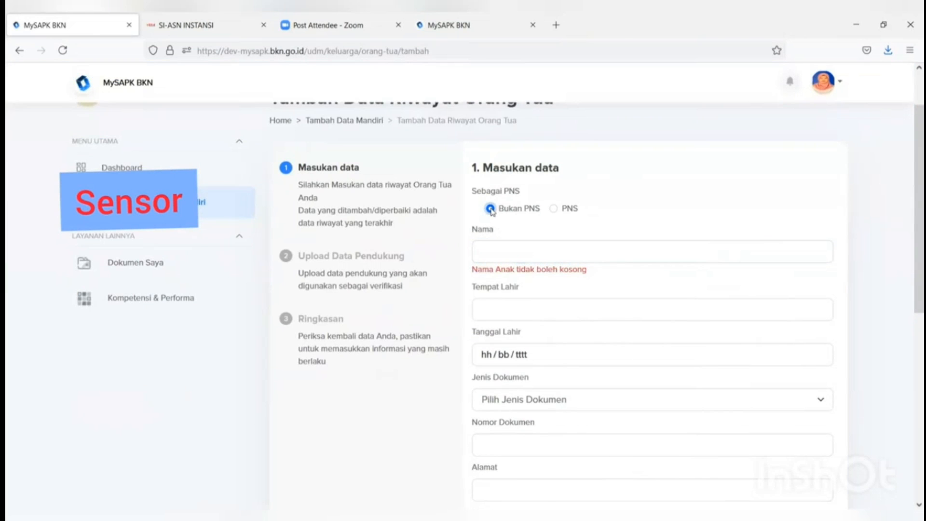
pyautogui.click(553, 209)
pyautogui.click(499, 311)
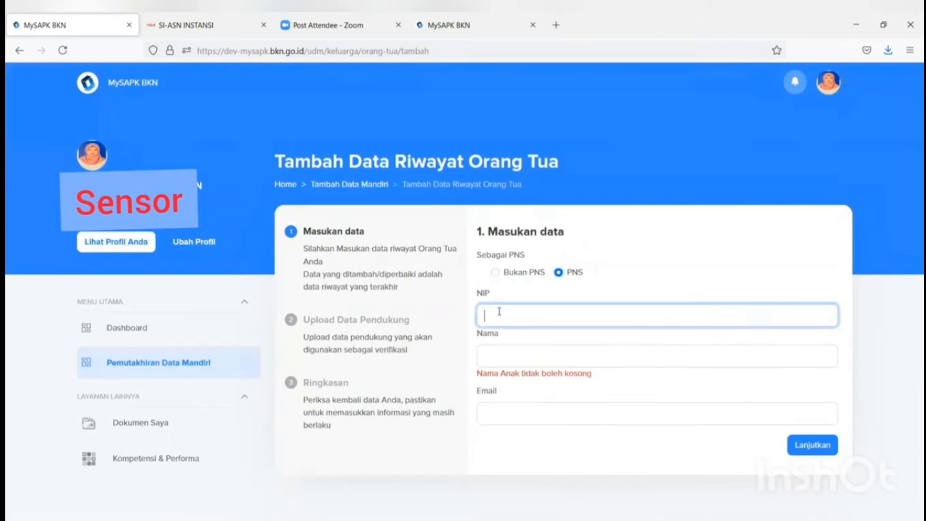
pyautogui.click(495, 273)
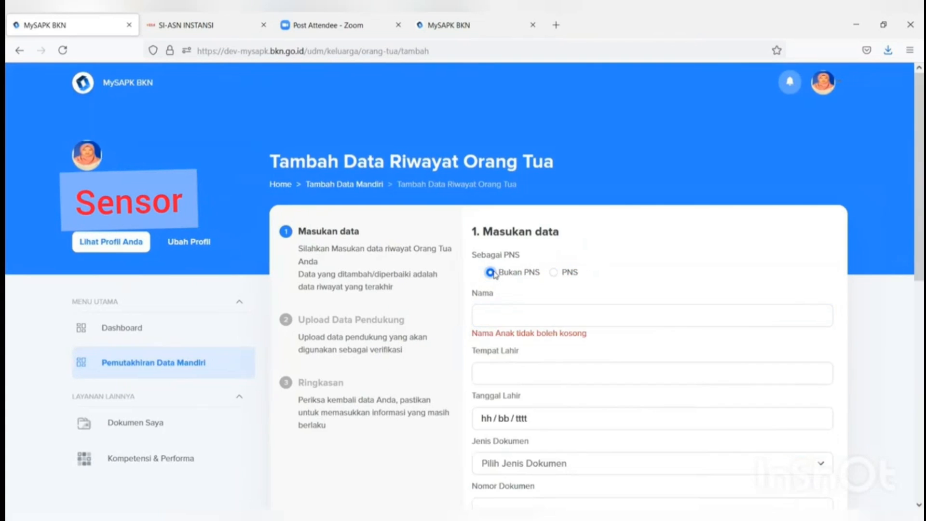
pyautogui.scroll(-8, 497, 275)
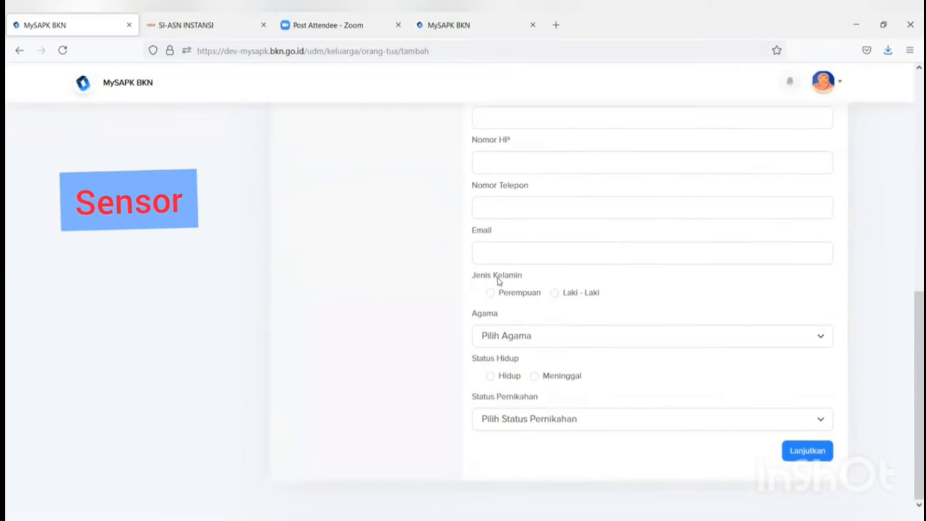
pyautogui.scroll(10, 501, 285)
pyautogui.scroll(-2, 501, 285)
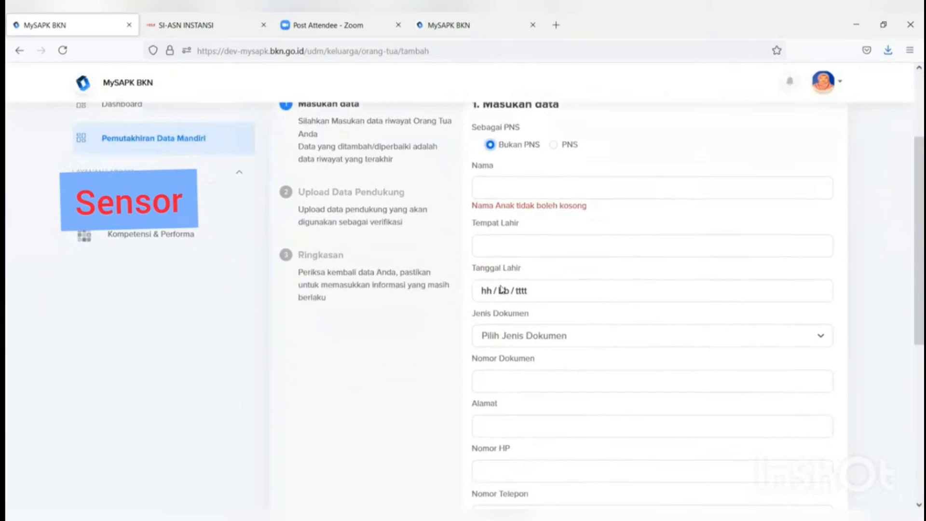
pyautogui.click(488, 192)
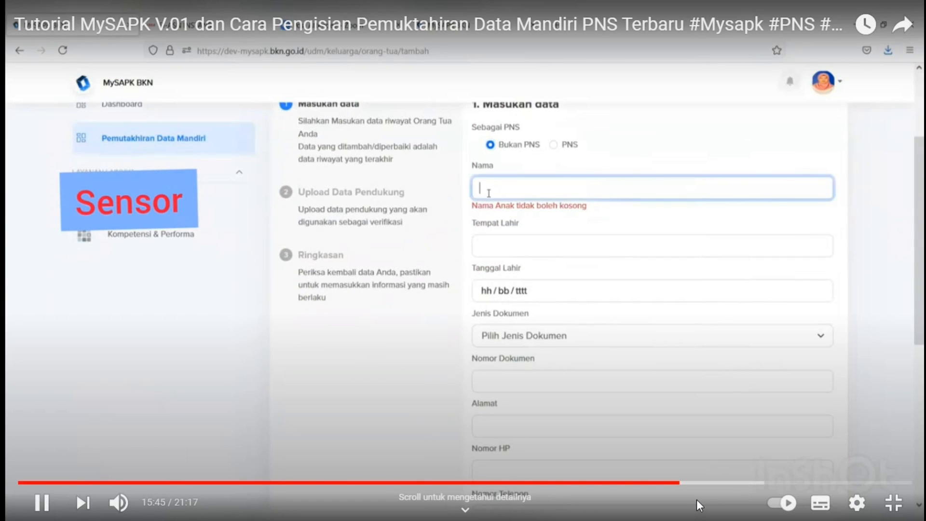
pyautogui.write('SLAMET')
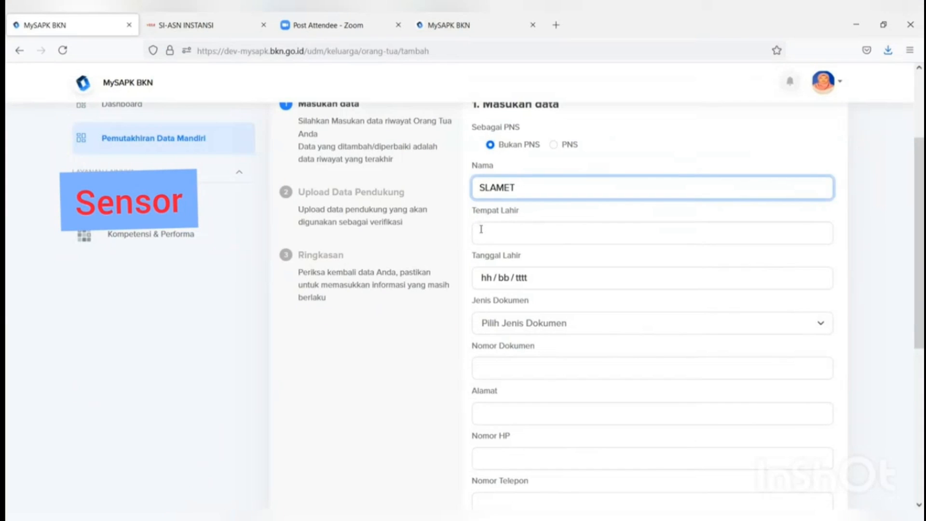
pyautogui.click(481, 229)
pyautogui.write('YOGYAKARTA')
pyautogui.click(516, 279)
pyautogui.click(487, 278)
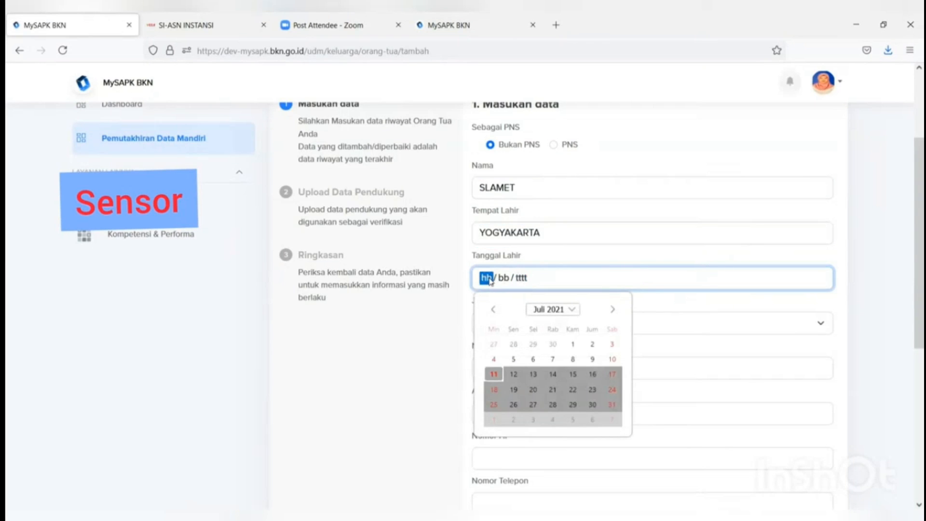
pyautogui.write('02 / 03 / ')
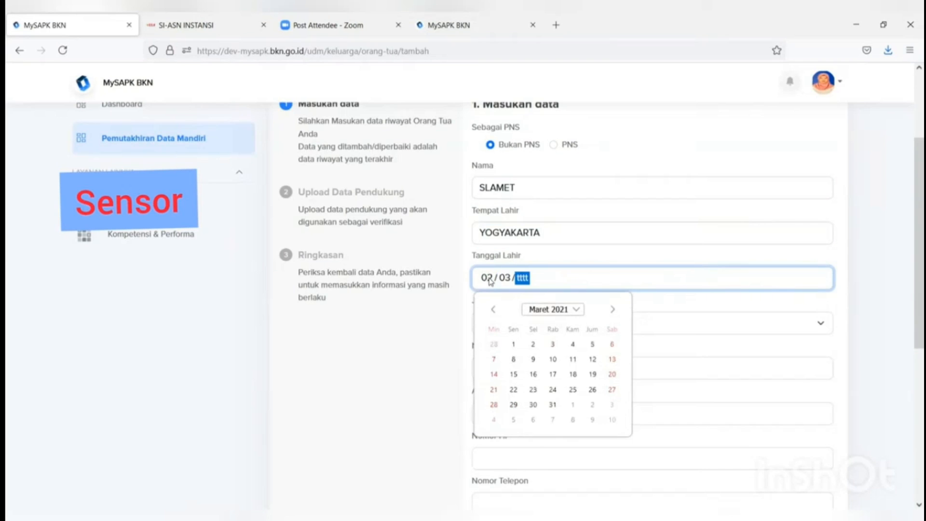
pyautogui.write('1963')
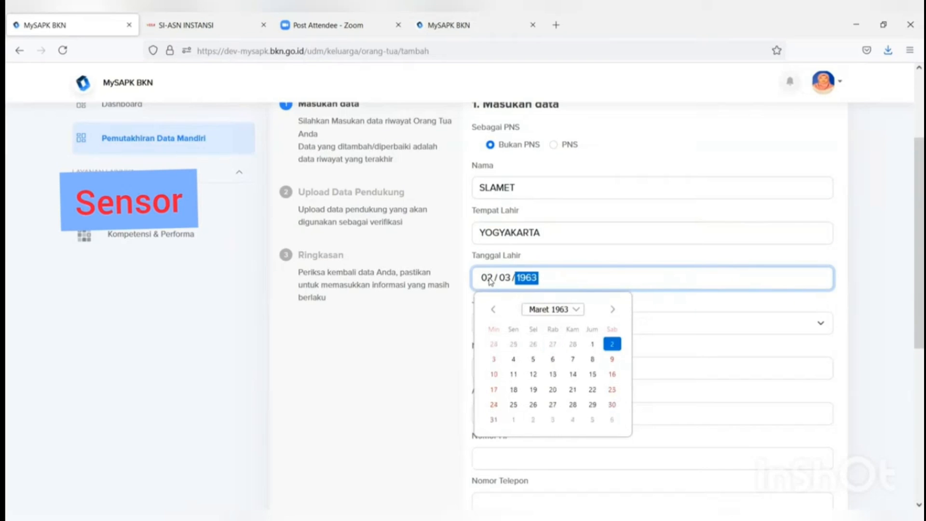
pyautogui.click(401, 325)
# Step: Fill in document number 99, the address and the mobile phone number
pyautogui.click(494, 331)
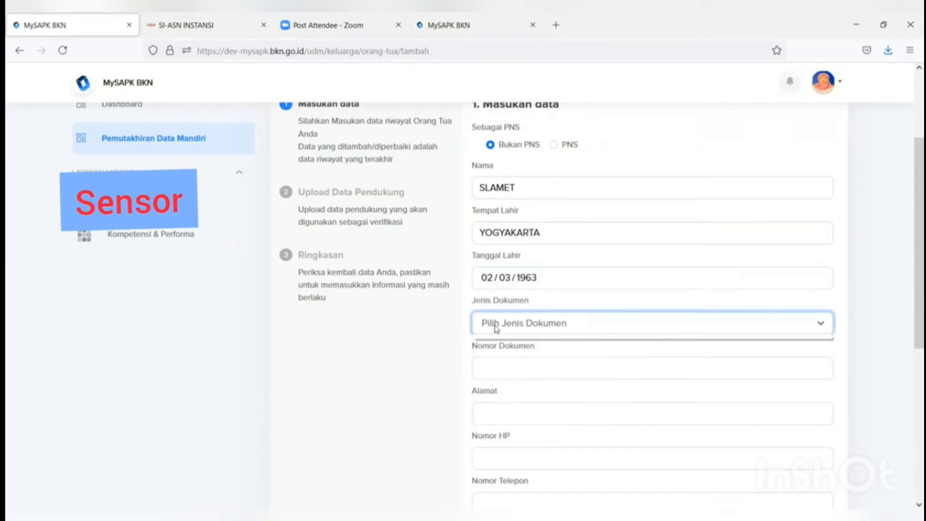
pyautogui.click(495, 371)
pyautogui.write('99')
pyautogui.scroll(-6, 496, 372)
pyautogui.scroll(5, 528, 296)
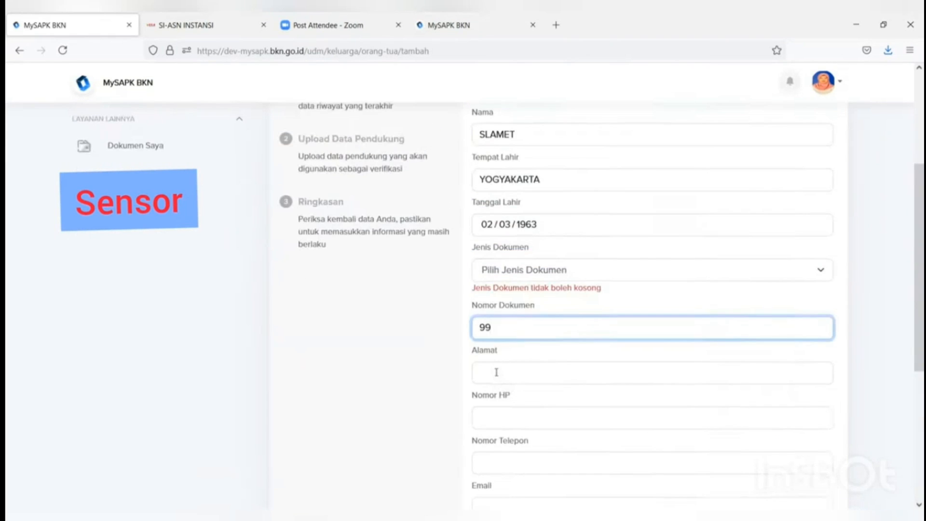
pyautogui.click(528, 277)
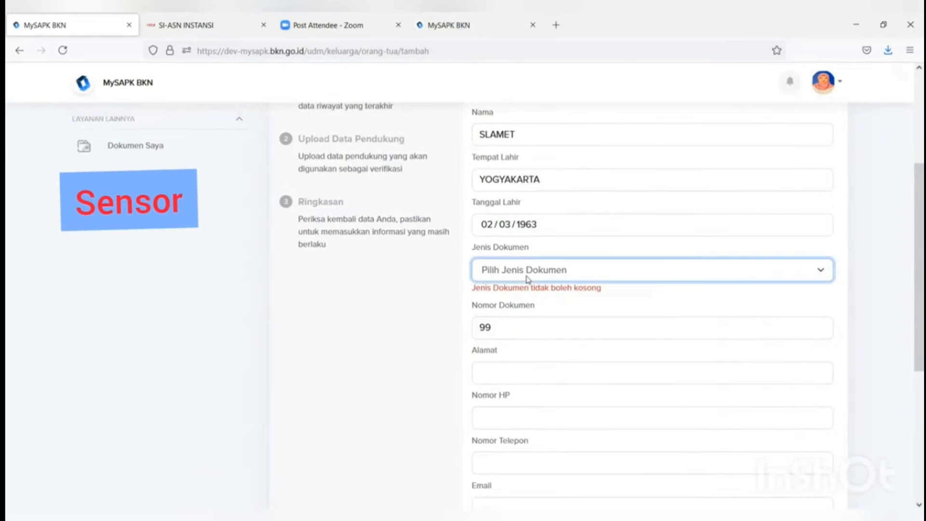
pyautogui.click(523, 368)
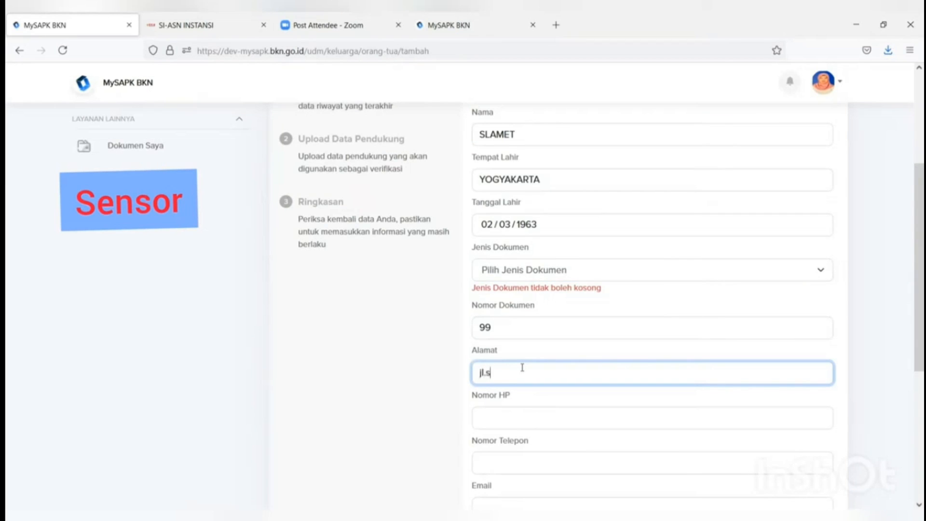
pyautogui.click(511, 419)
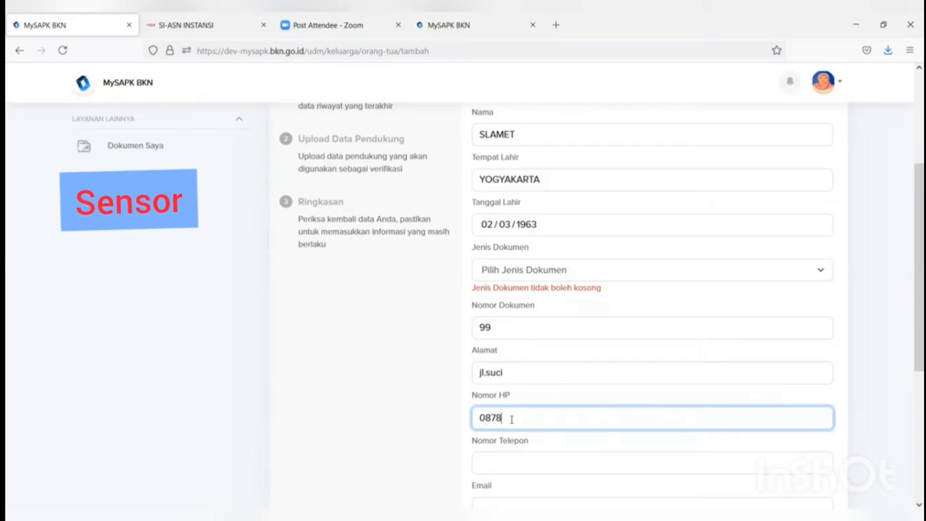
pyautogui.scroll(-5, 523, 434)
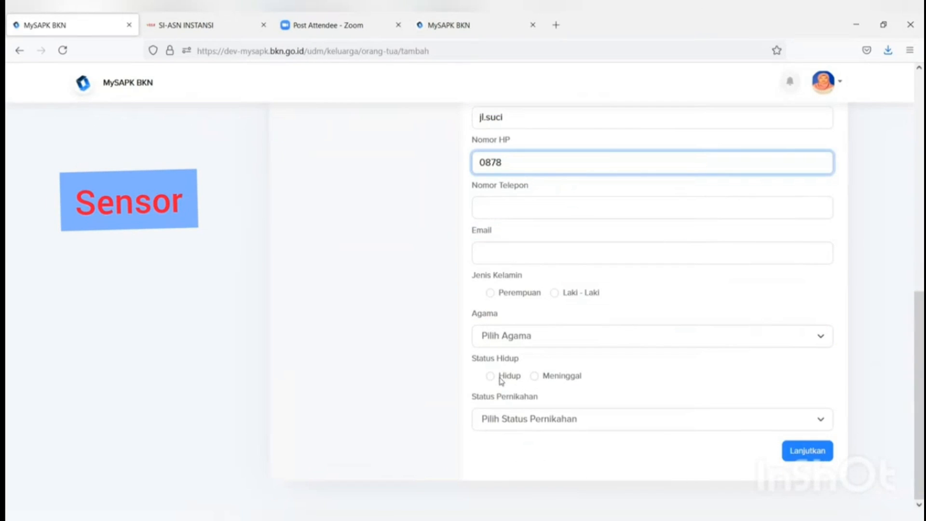
# Step: Leave marital status and religion unselected, focus the Email field, and return to the form top
pyautogui.click(530, 424)
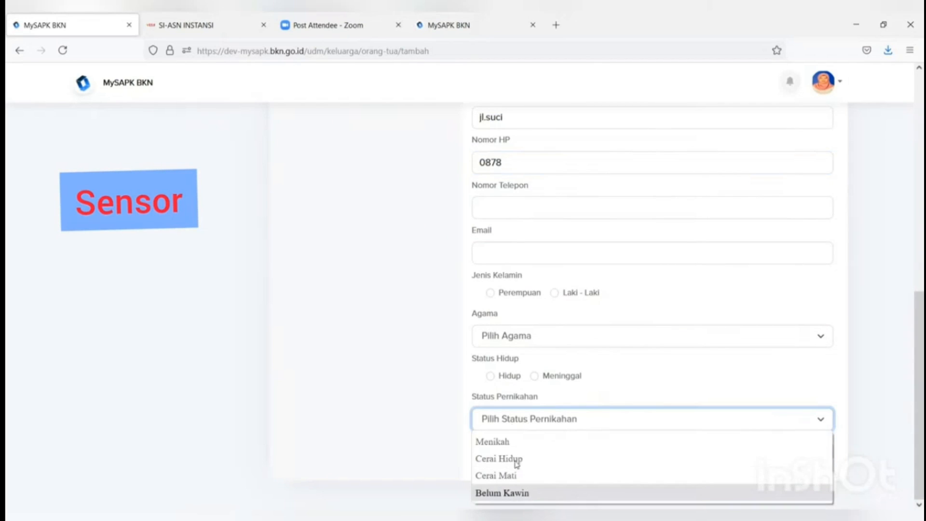
pyautogui.click(533, 338)
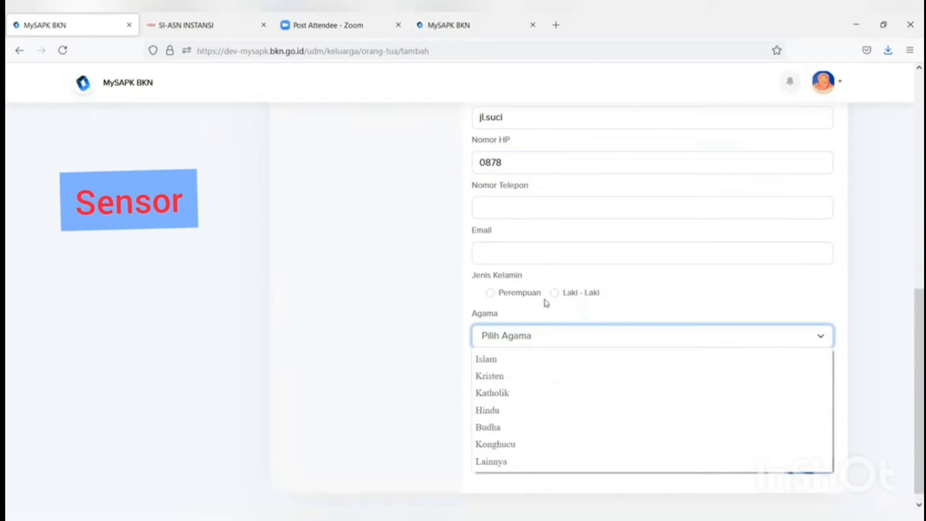
pyautogui.click(724, 276)
pyautogui.click(703, 258)
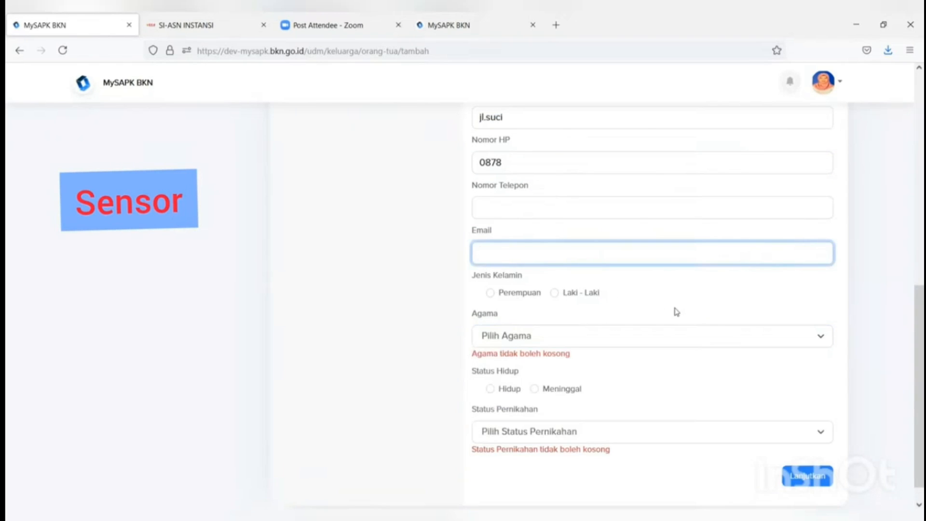
pyautogui.scroll(10, 675, 310)
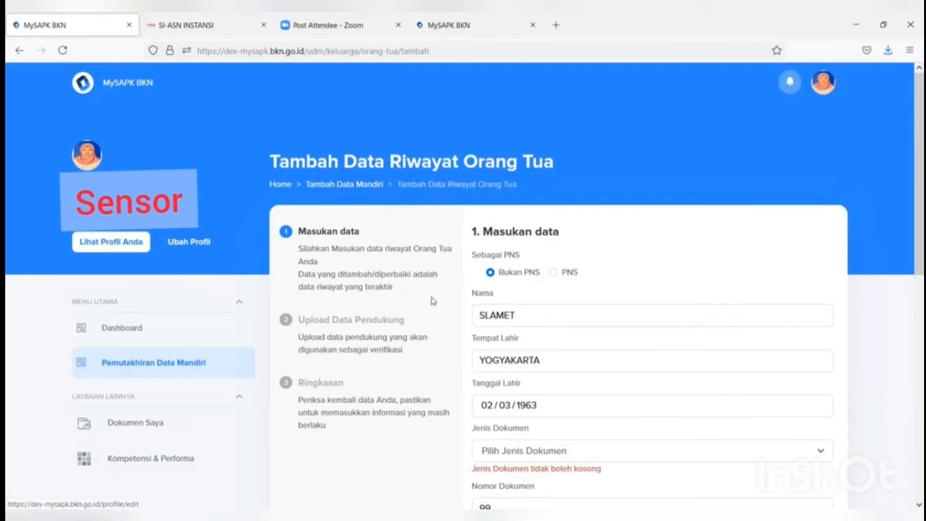
pyautogui.scroll(-1, 439, 301)
pyautogui.scroll(1, 491, 298)
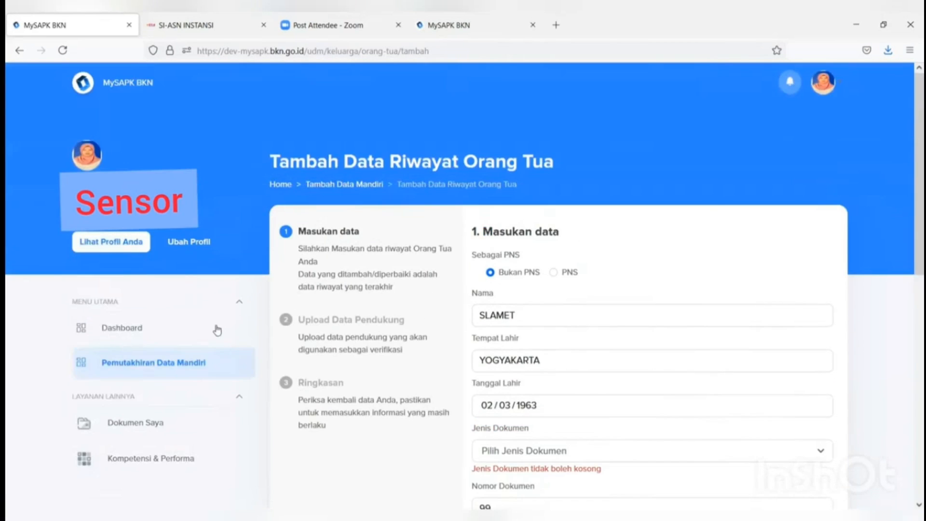
# Step: Go back to Pemutakhiran Data Mandiri, open the empty Riwayat SKP page, and start a new SKP record
pyautogui.click(176, 362)
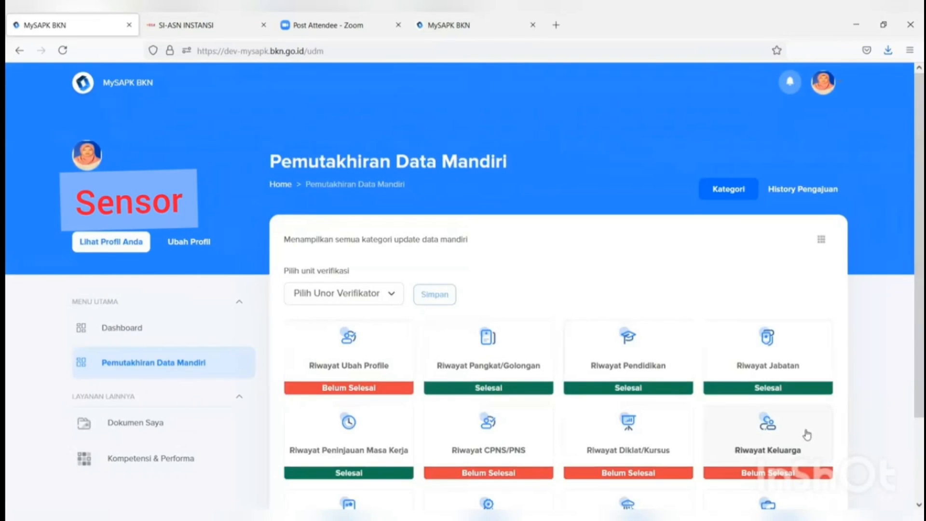
pyautogui.scroll(-2, 810, 443)
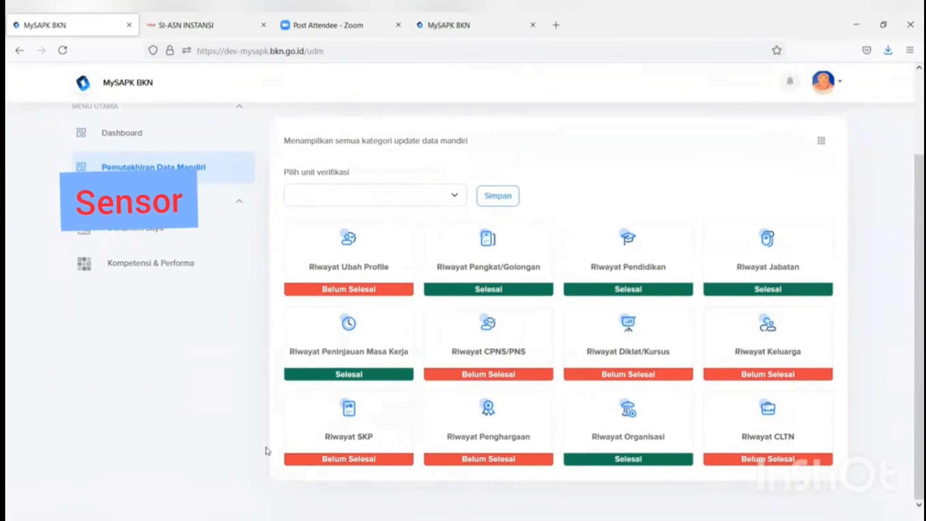
pyautogui.click(347, 437)
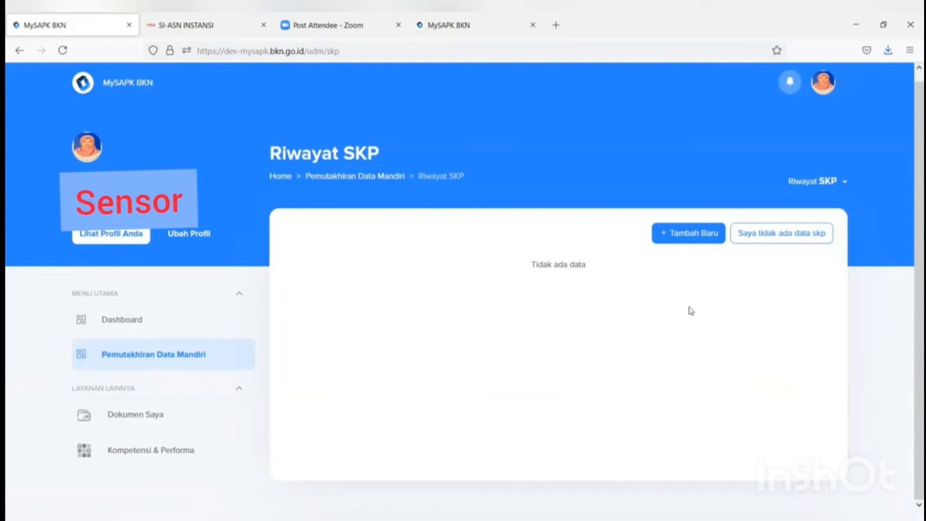
pyautogui.click(670, 240)
pyautogui.click(643, 282)
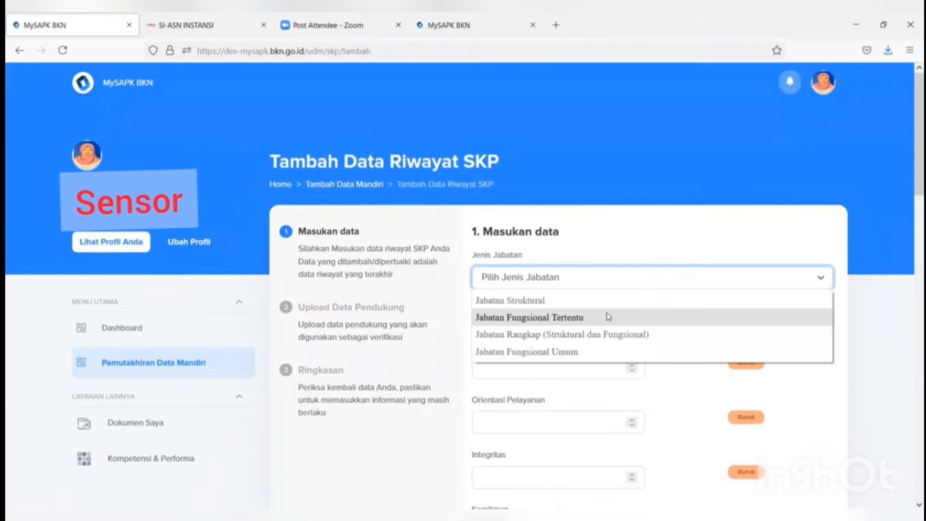
# Step: Set job type Jabatan Fungsional Tertentu, year 2019, and Nilai SKP 90
pyautogui.click(608, 317)
pyautogui.click(613, 327)
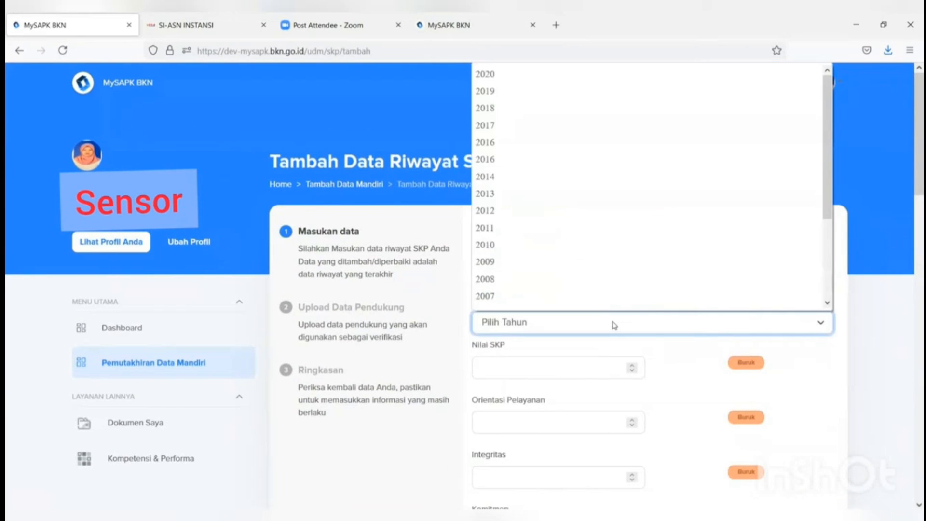
pyautogui.click(561, 91)
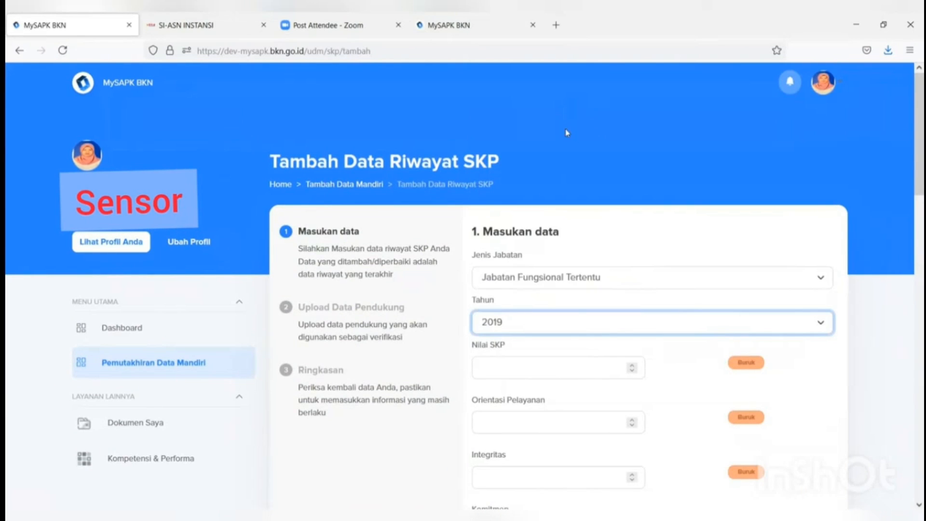
pyautogui.click(550, 378)
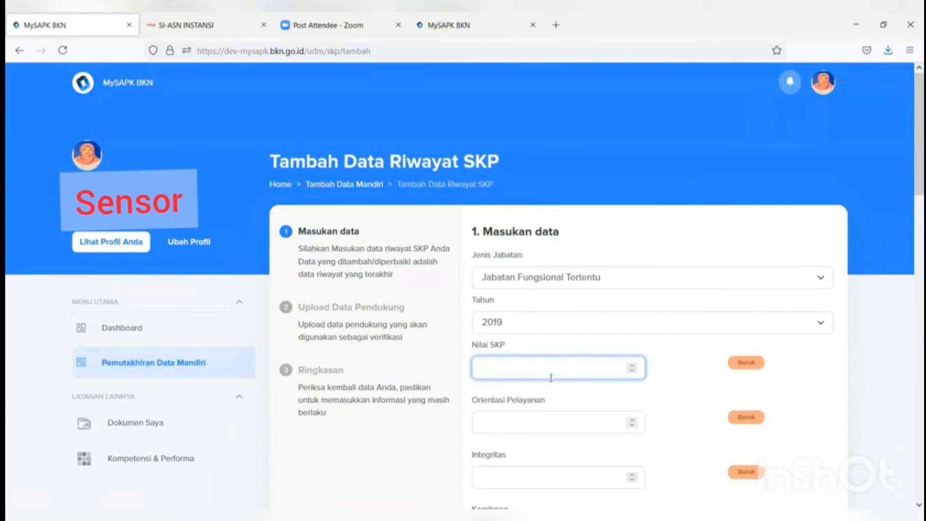
pyautogui.write('90')
pyautogui.click(487, 422)
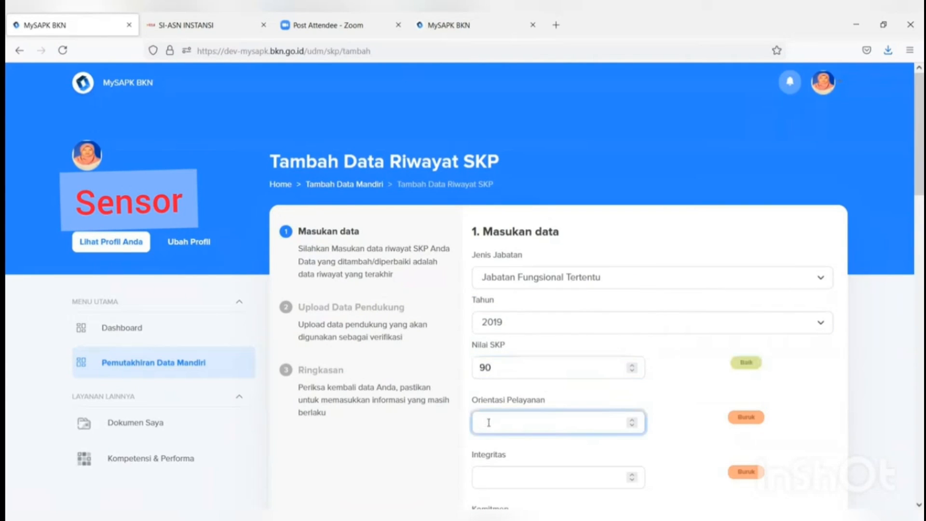
pyautogui.write('90')
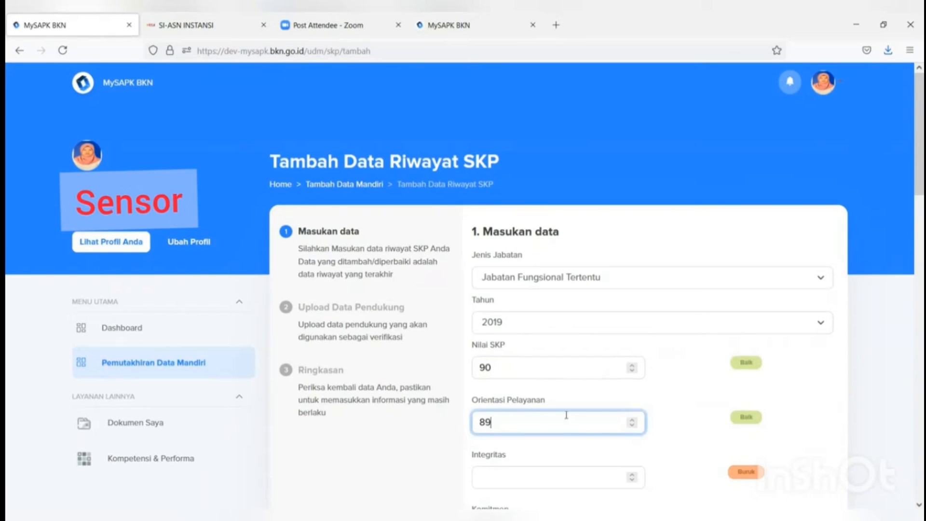
pyautogui.moveTo(911, 179); pyautogui.dragTo(911, 266)
# Step: Enter 90 for the integrity, commitment, discipline and teamwork scores
pyautogui.click(535, 178)
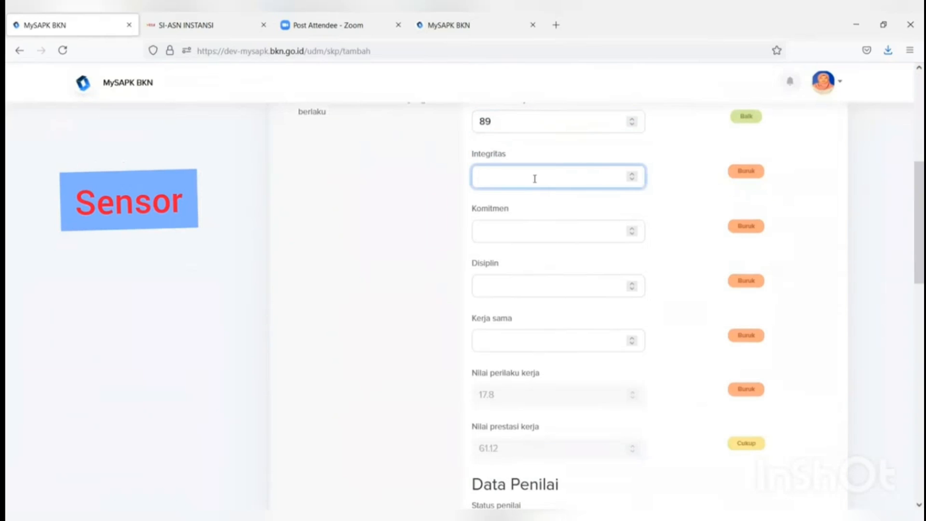
pyautogui.write('90')
pyautogui.click(529, 230)
pyautogui.write('90')
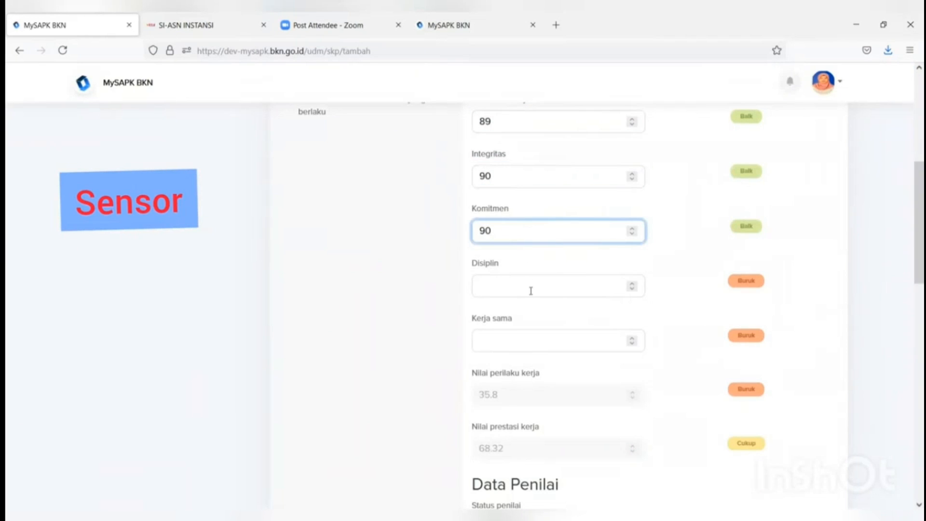
pyautogui.click(530, 287)
pyautogui.write('90')
pyautogui.click(522, 341)
pyautogui.write('9')
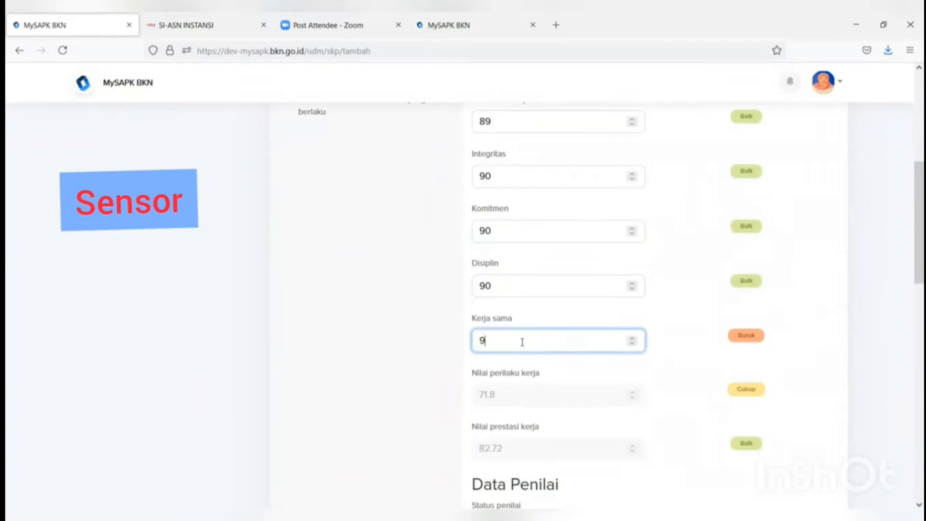
pyautogui.write('0')
pyautogui.moveTo(912, 246); pyautogui.dragTo(915, 298)
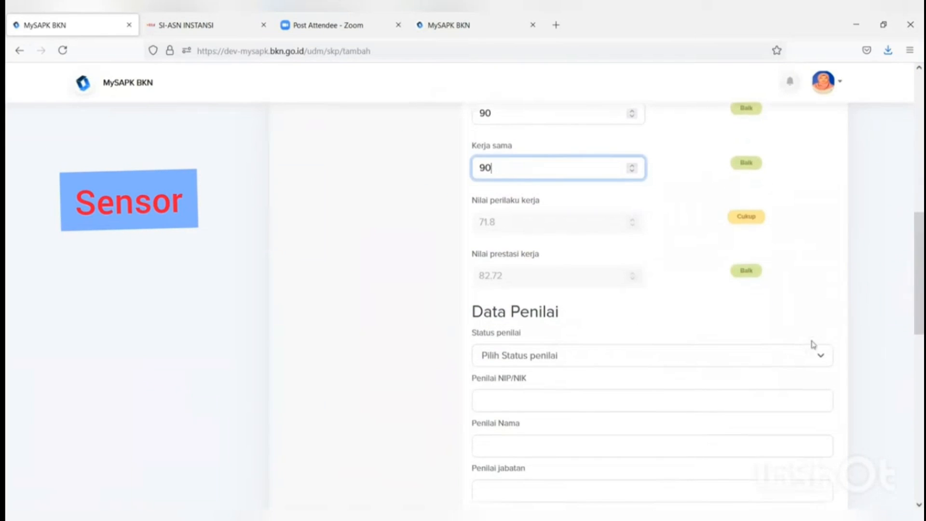
# Step: Set assessor status to PNS and pick the suggested assessor ID number and name
pyautogui.click(693, 357)
pyautogui.click(621, 379)
pyautogui.scroll(-5, 616, 381)
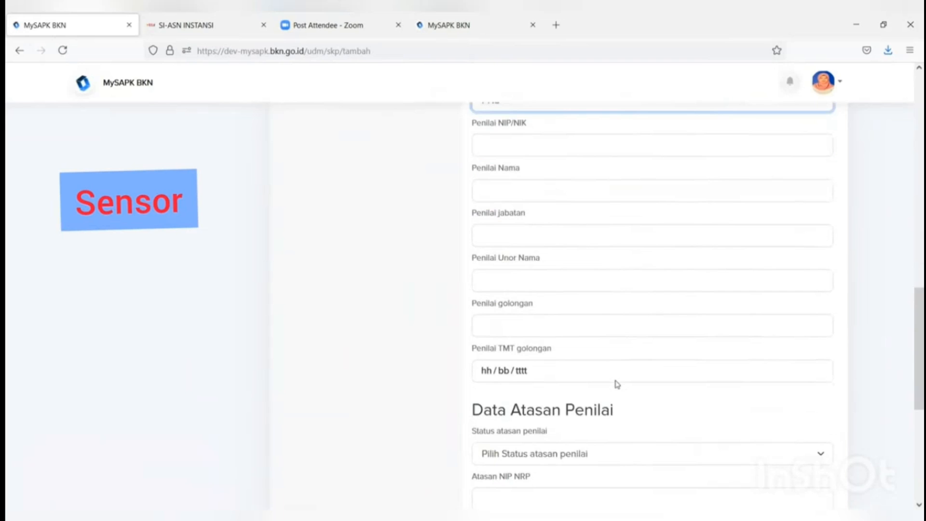
pyautogui.scroll(3, 616, 383)
pyautogui.click(570, 270)
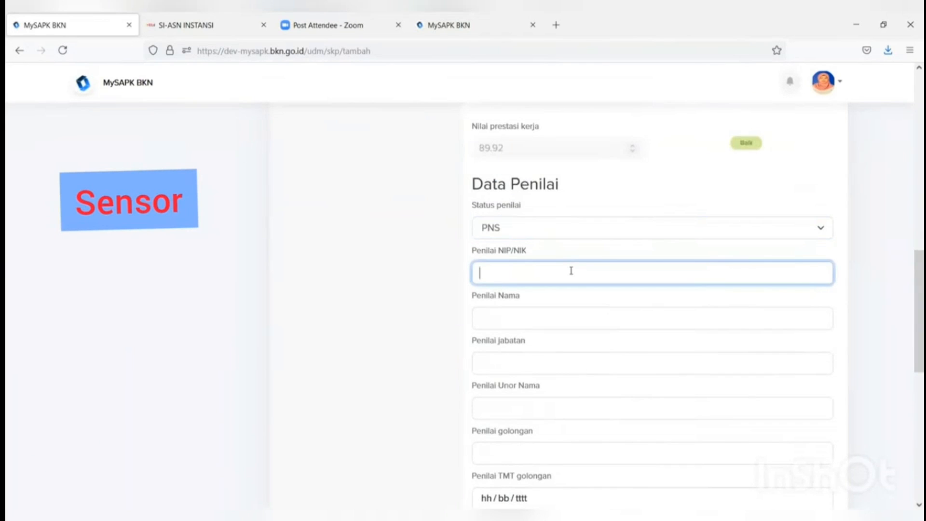
pyautogui.write('198')
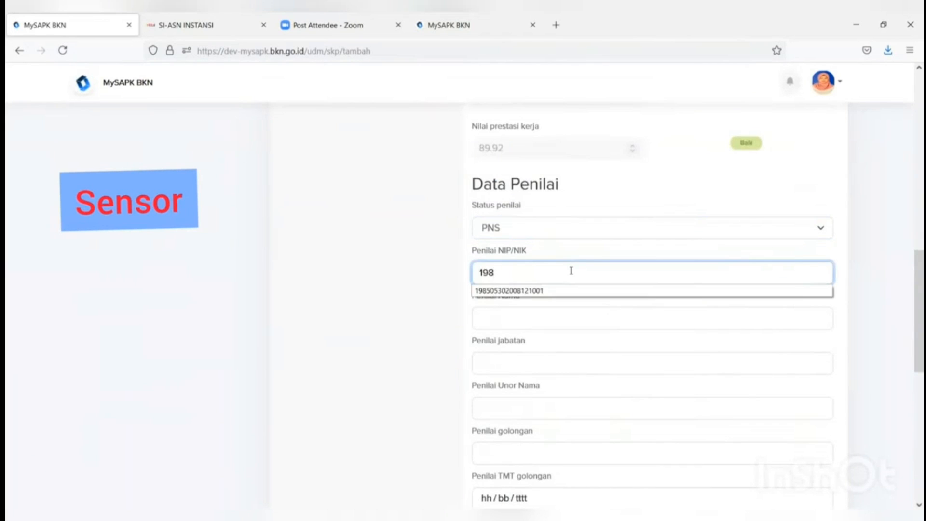
pyautogui.click(547, 291)
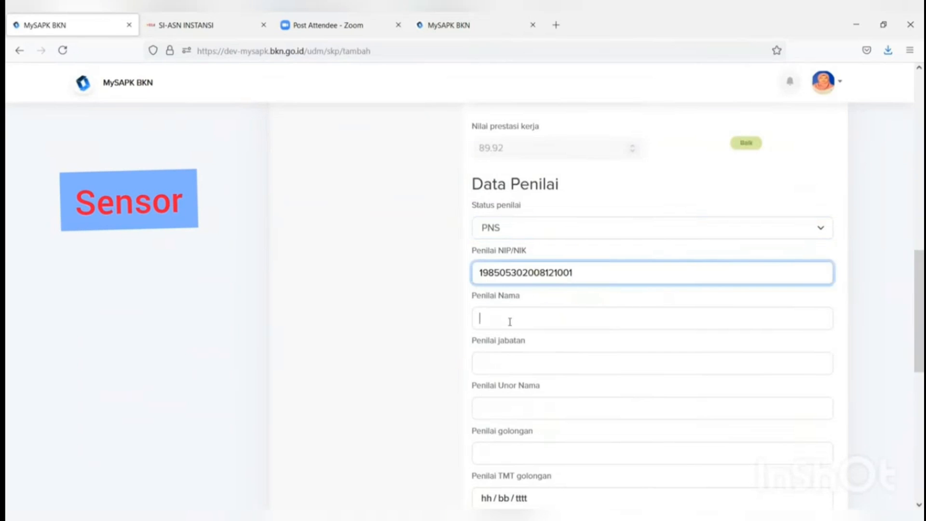
pyautogui.click(510, 322)
pyautogui.write('wa')
pyautogui.click(502, 335)
# Step: Set assessor position PRANATA KOMPUTER MADYA, unit SUBDIT PERENCANAAN and rank III/d
pyautogui.click(501, 362)
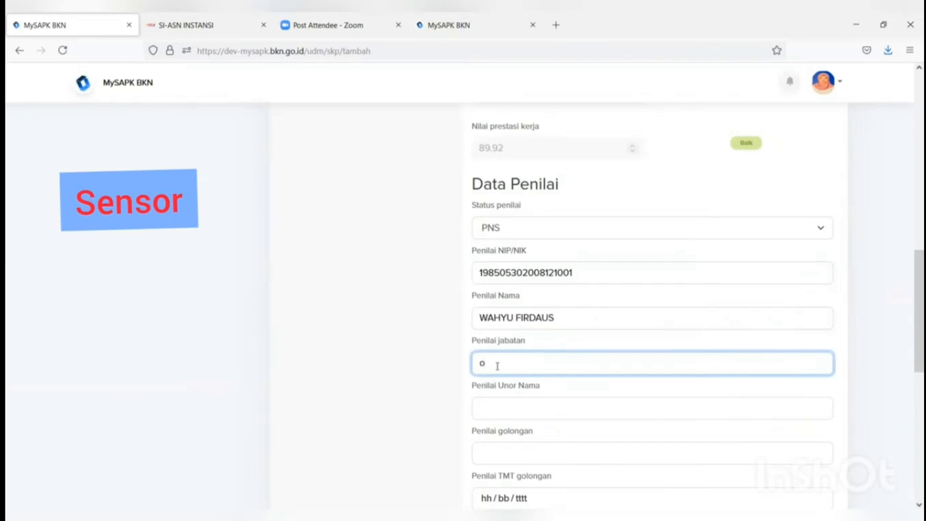
pyautogui.write('pr')
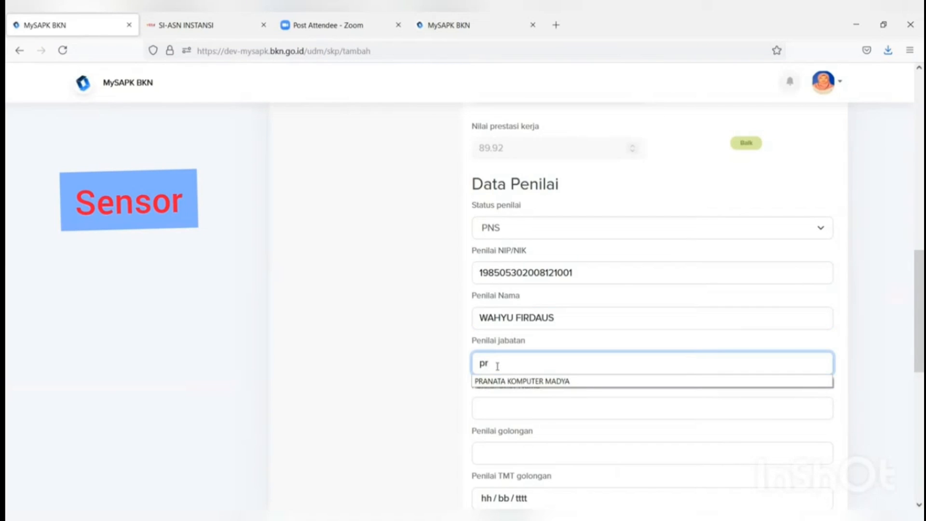
pyautogui.click(557, 382)
pyautogui.click(530, 408)
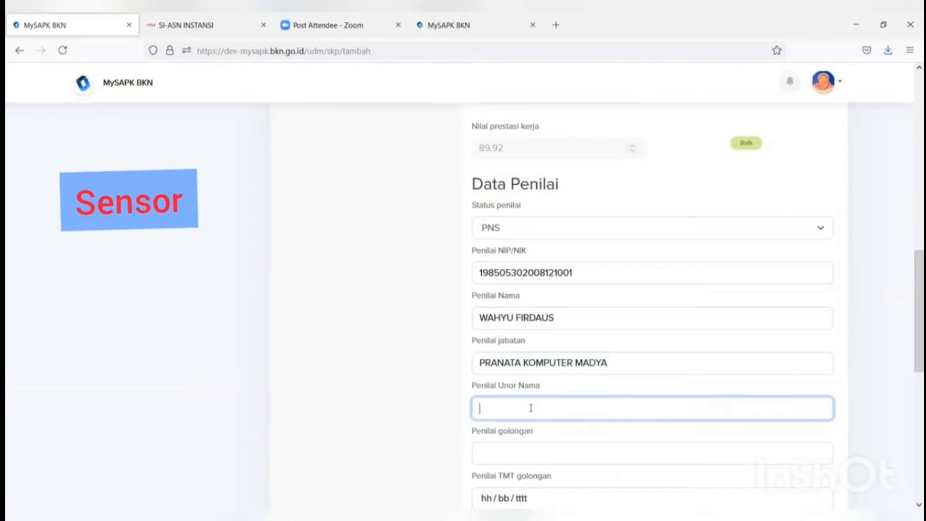
pyautogui.write('su')
pyautogui.click(506, 424)
pyautogui.click(507, 451)
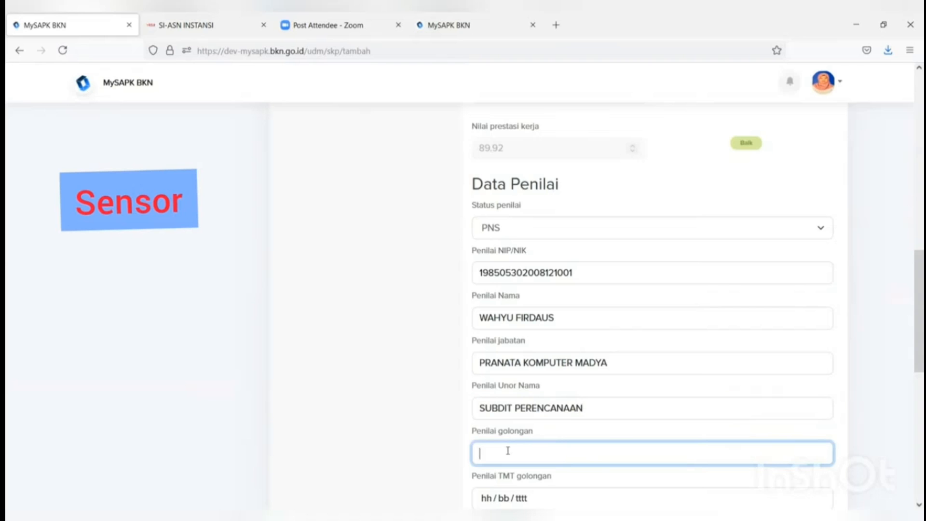
pyautogui.write('II')
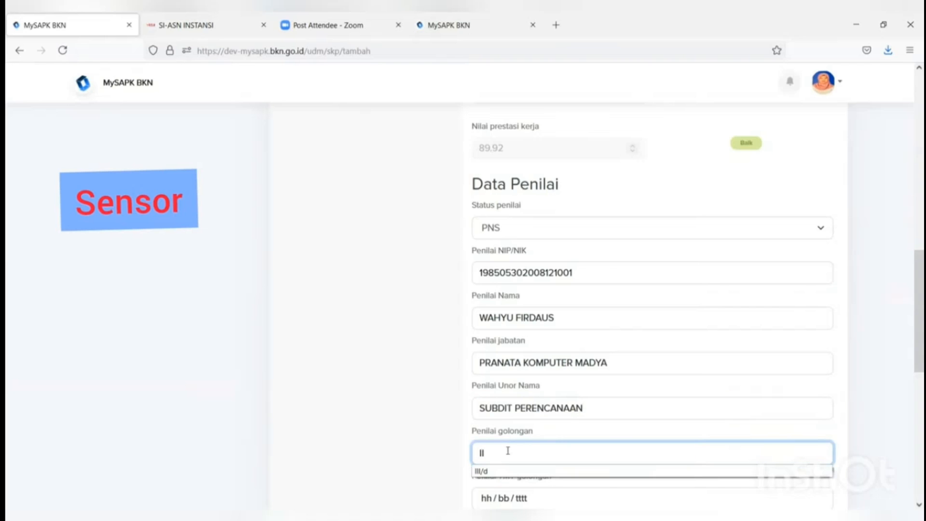
pyautogui.click(506, 471)
# Step: Set the rank effective date (TMT) to 05/07/2021
pyautogui.scroll(-1, 512, 462)
pyautogui.click(524, 434)
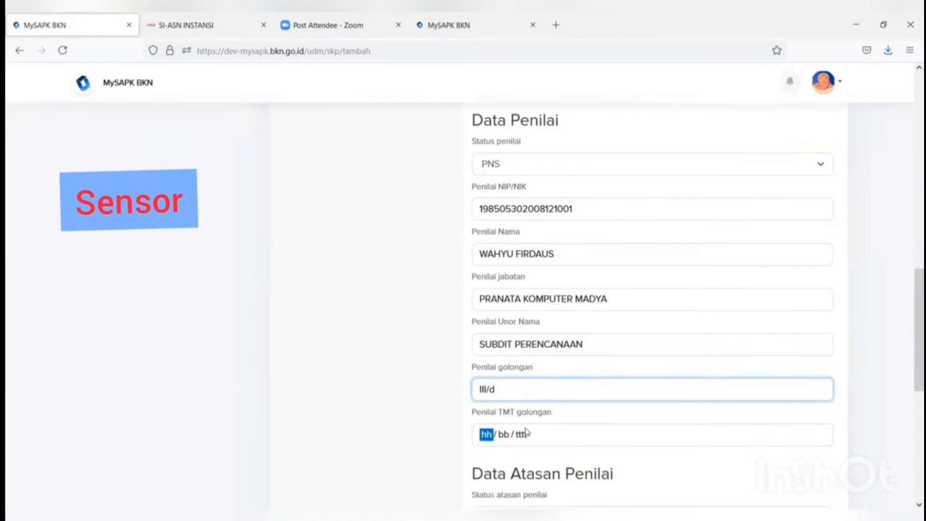
pyautogui.click(514, 342)
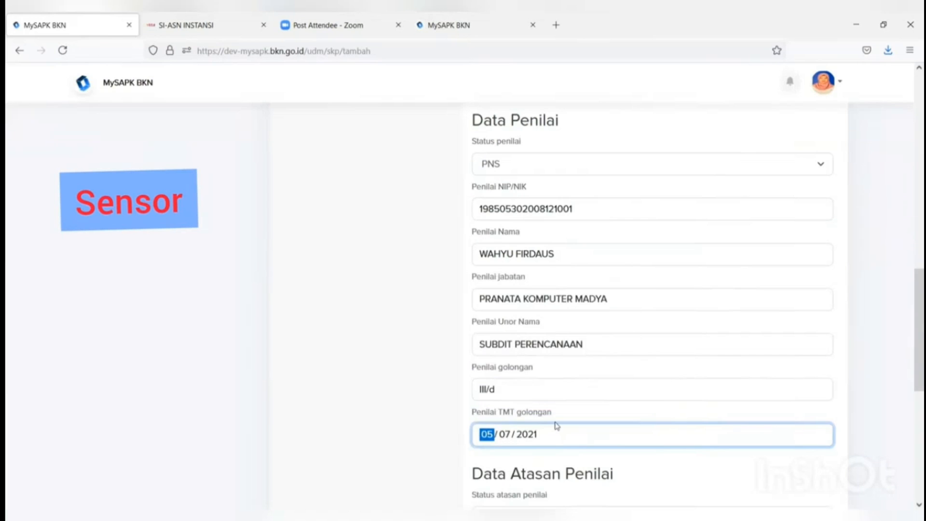
pyautogui.scroll(1, 555, 425)
pyautogui.scroll(-4, 567, 398)
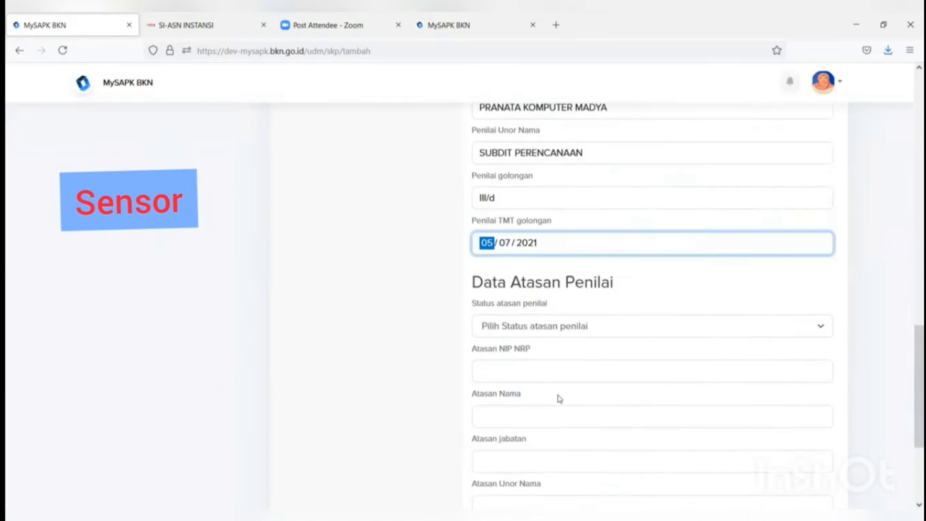
pyautogui.click(558, 336)
# Step: Set the superior's status to PNS, pick the suggested ID number and enter the superior's full name
pyautogui.click(543, 349)
pyautogui.click(538, 371)
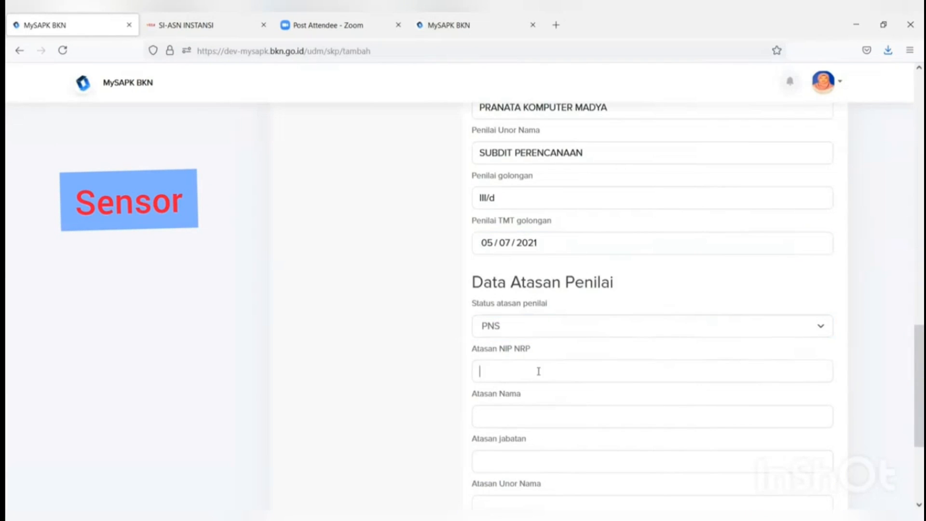
pyautogui.write('1')
pyautogui.click(528, 391)
pyautogui.click(512, 419)
# Step: Set the superior's position to PRANATA KOMPUTER MADYA and unit to SUBDIT PERENCANAAN
pyautogui.click(498, 460)
pyautogui.scroll(-3, 499, 459)
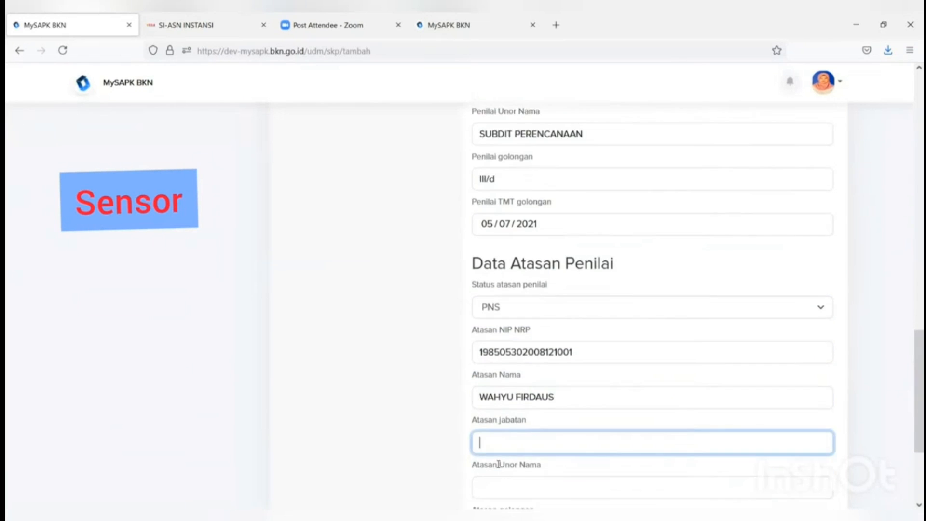
pyautogui.write('PR')
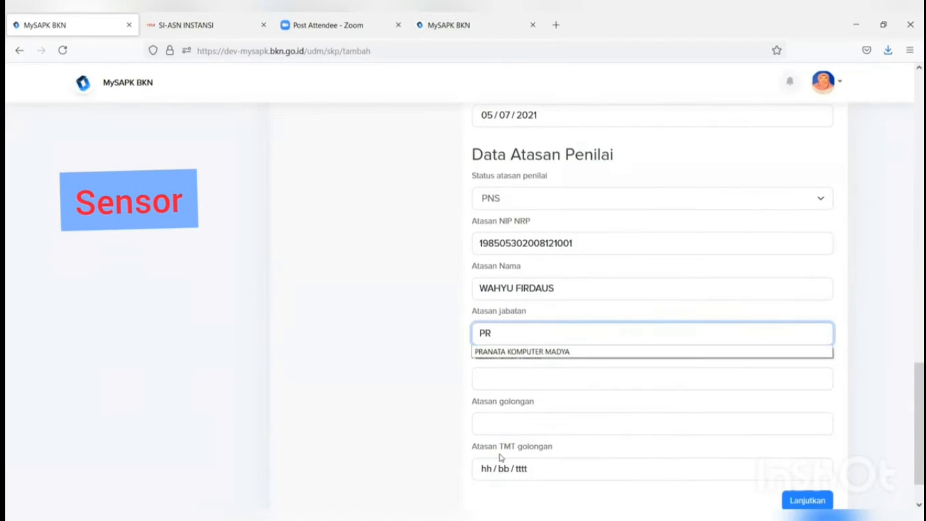
pyautogui.click(535, 352)
pyautogui.click(515, 378)
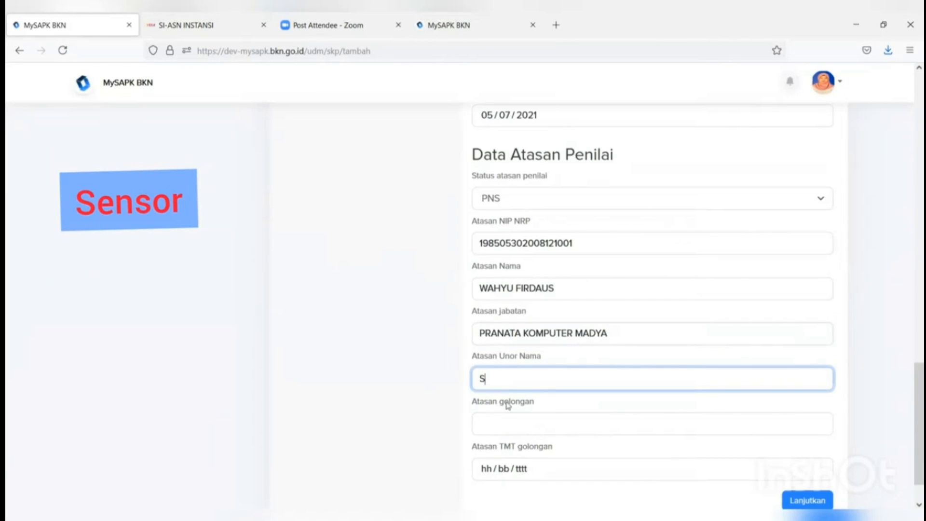
pyautogui.write('S')
pyautogui.click(508, 398)
# Step: Give the superior rank III/D with rank date 04/07/2021 and continue to document upload
pyautogui.click(506, 417)
pyautogui.write('I')
pyautogui.click(487, 443)
pyautogui.click(488, 468)
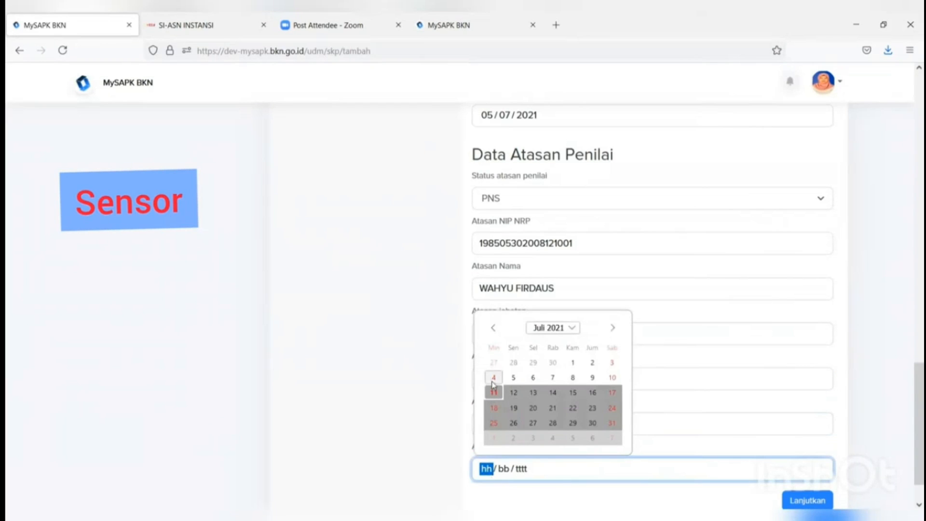
pyautogui.click(493, 378)
pyautogui.click(803, 499)
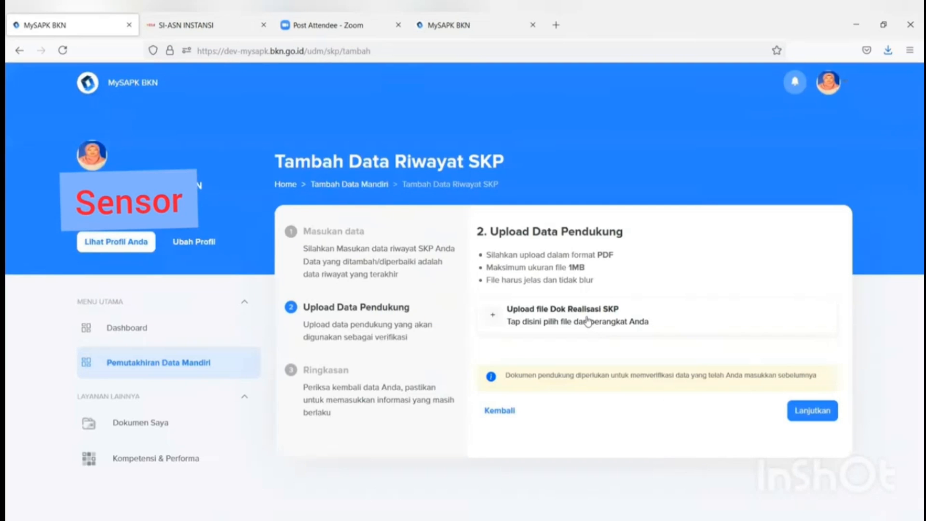
# Step: Attach the FORMULIR TPB PDF from Downloads as the SKP realisation document
pyautogui.click(588, 322)
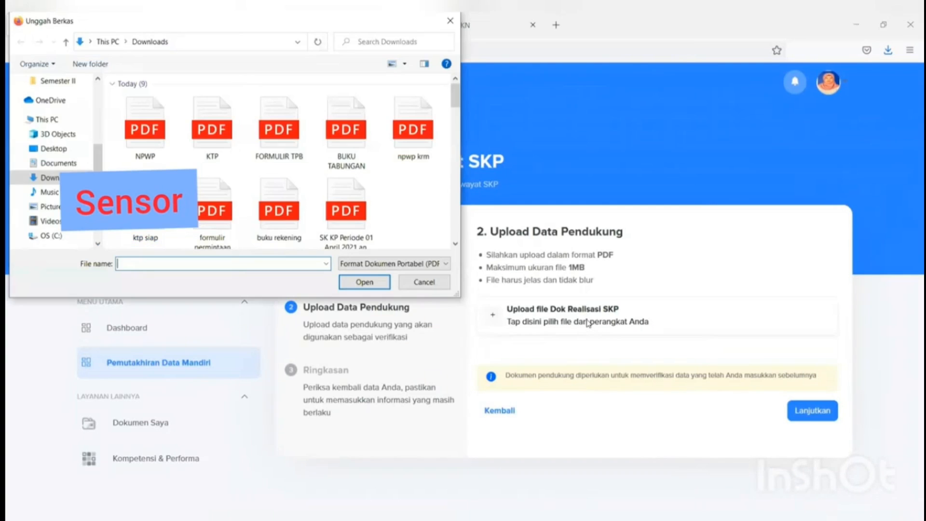
pyautogui.click(303, 160)
pyautogui.click(374, 289)
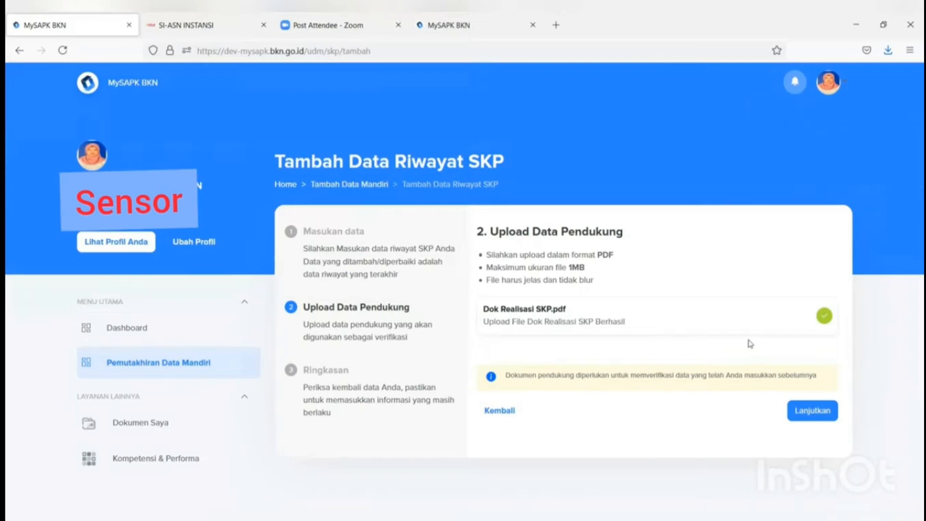
# Step: Confirm the declaration on the summary and submit the new SKP record
pyautogui.click(819, 409)
pyautogui.scroll(-5, 815, 407)
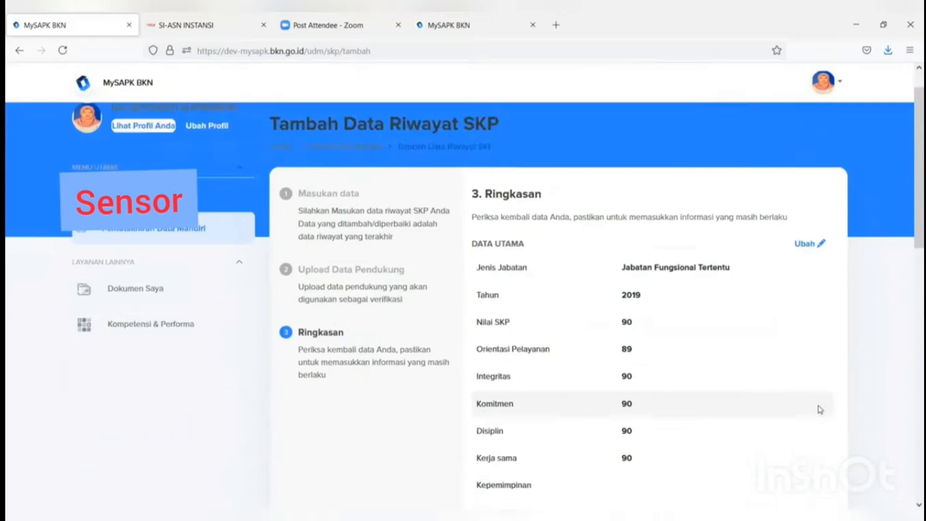
pyautogui.scroll(-9, 807, 400)
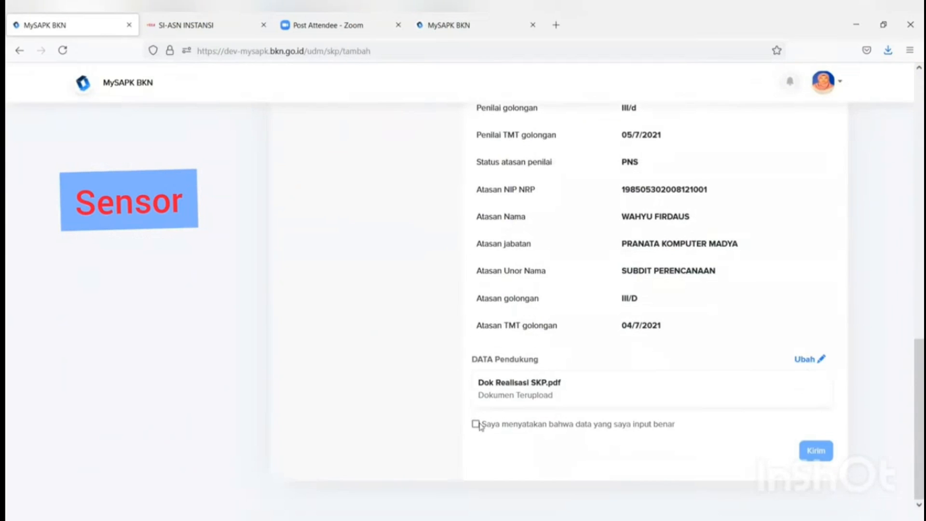
pyautogui.click(476, 424)
pyautogui.click(827, 451)
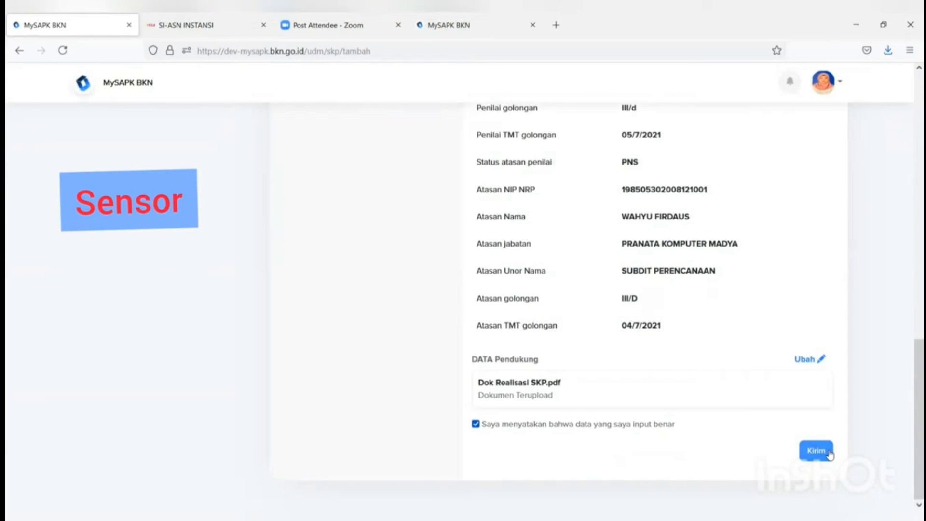
pyautogui.click(463, 357)
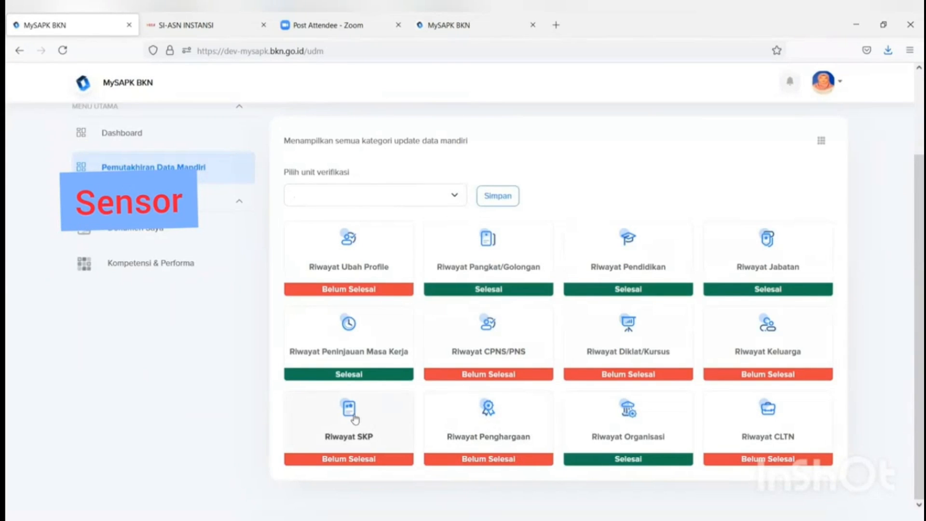
# Step: Edit the KARYA SATYA 10 TAHUN award with decree date 06/07/2021 and continue
pyautogui.click(491, 434)
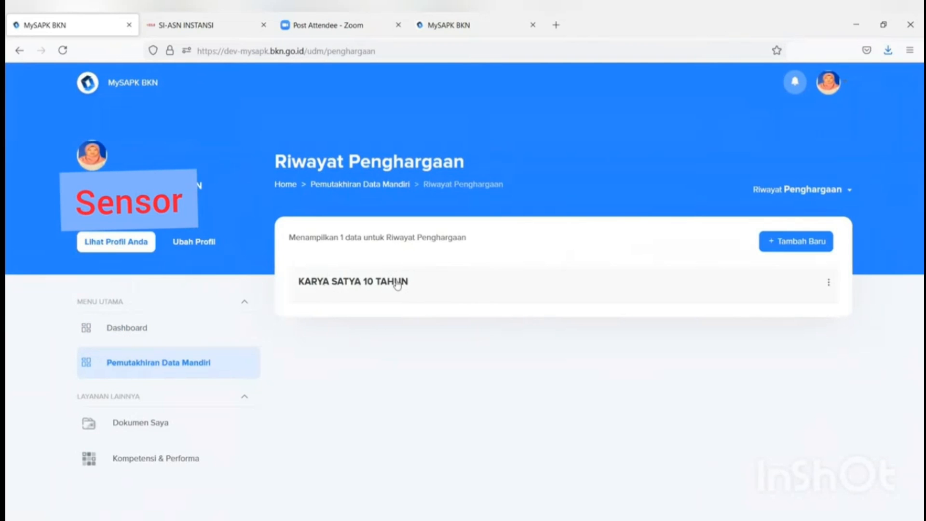
pyautogui.click(828, 282)
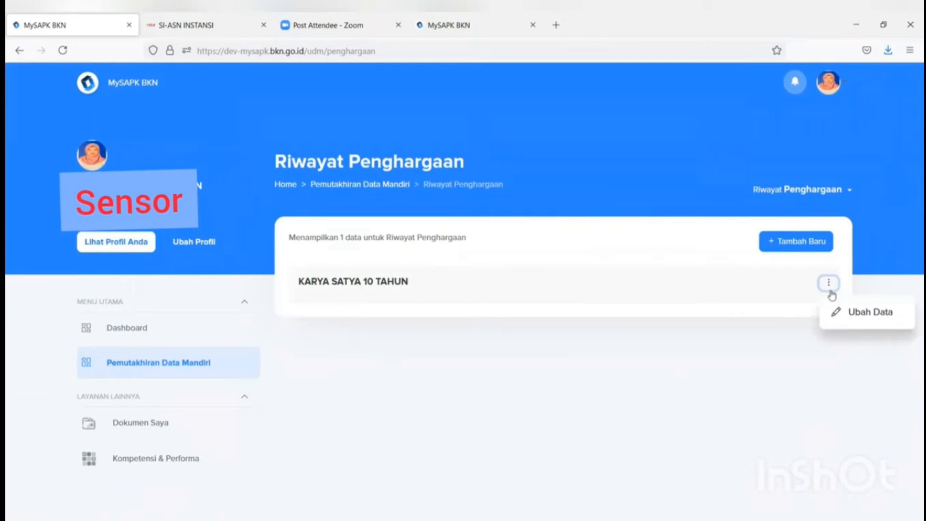
pyautogui.click(843, 316)
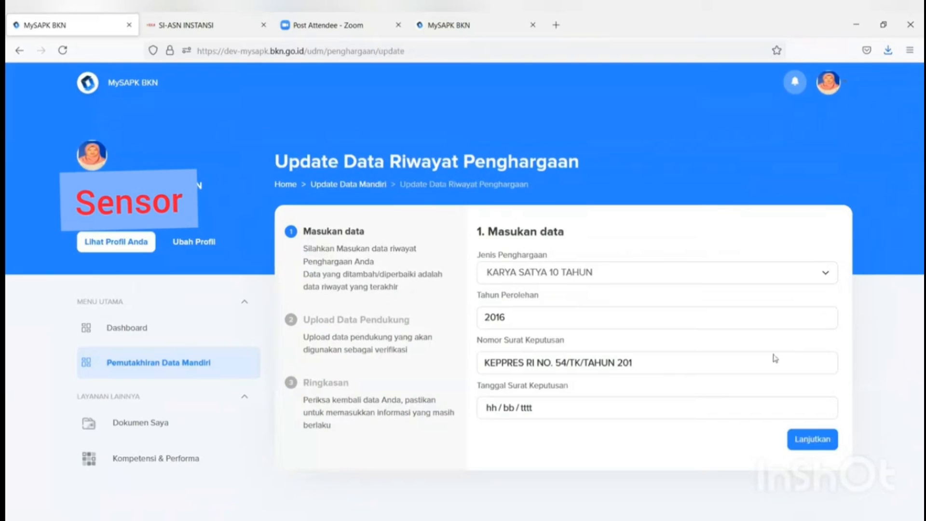
pyautogui.click(709, 406)
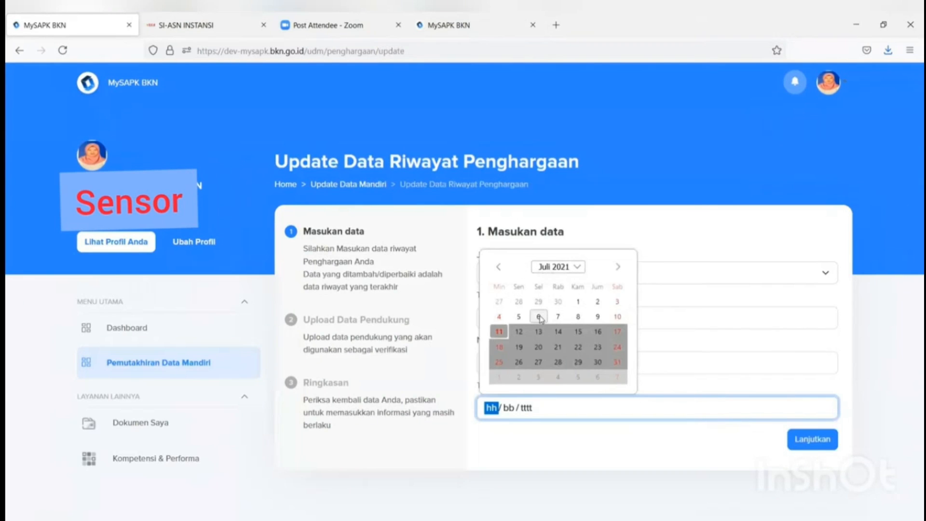
pyautogui.click(539, 317)
pyautogui.click(823, 440)
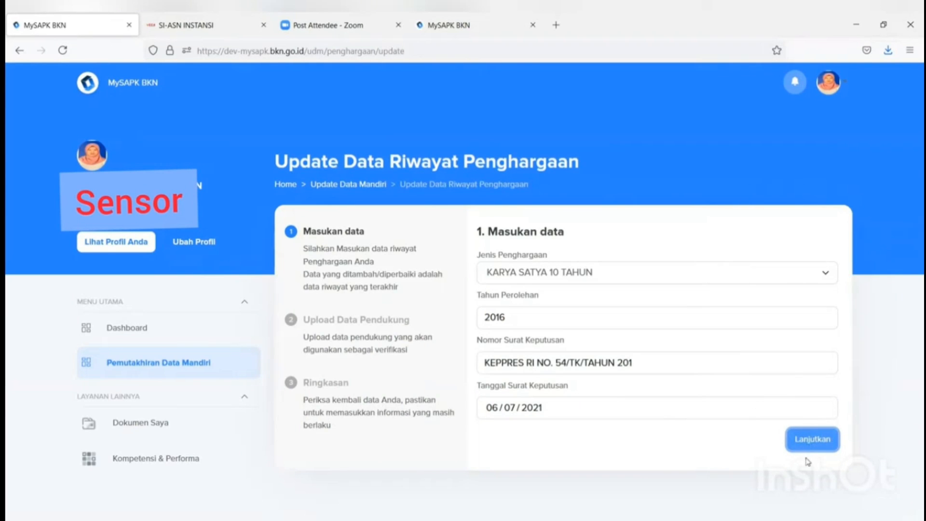
pyautogui.click(804, 440)
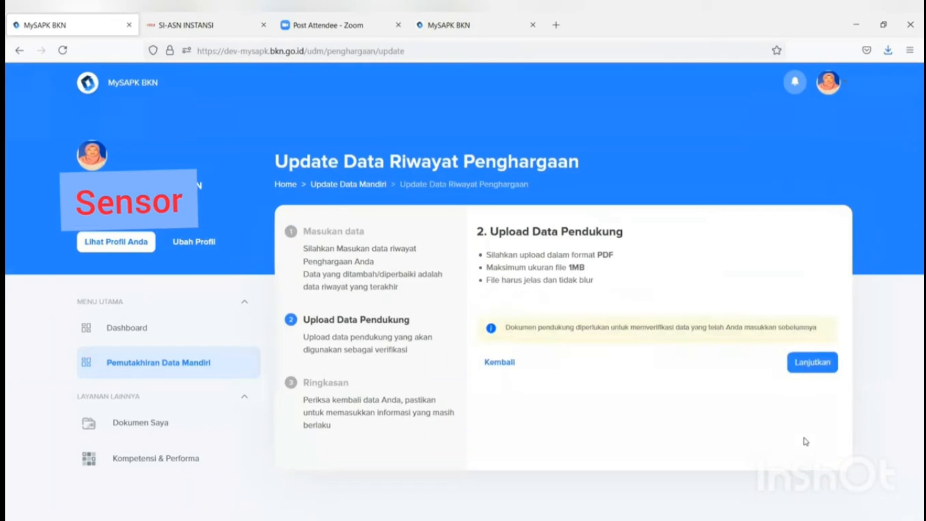
# Step: Attach the FORMULIR TPB PDF as the award certificate, confirm the declaration and submit
pyautogui.click(683, 307)
pyautogui.click(282, 144)
pyautogui.click(369, 282)
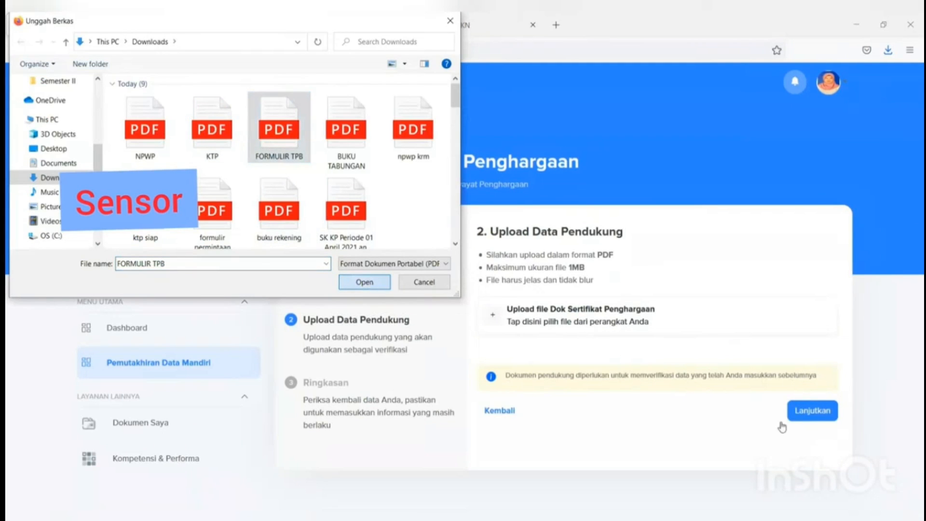
pyautogui.click(804, 410)
pyautogui.scroll(-2, 810, 424)
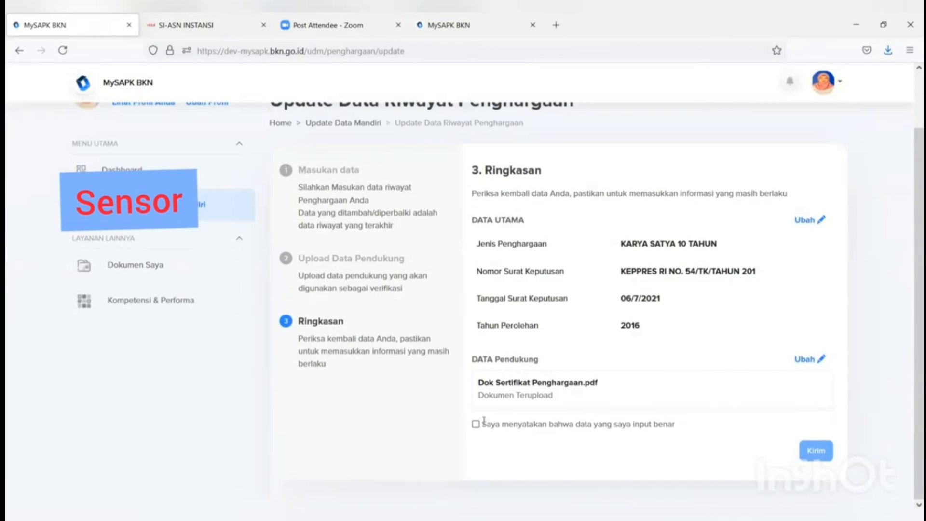
pyautogui.click(476, 424)
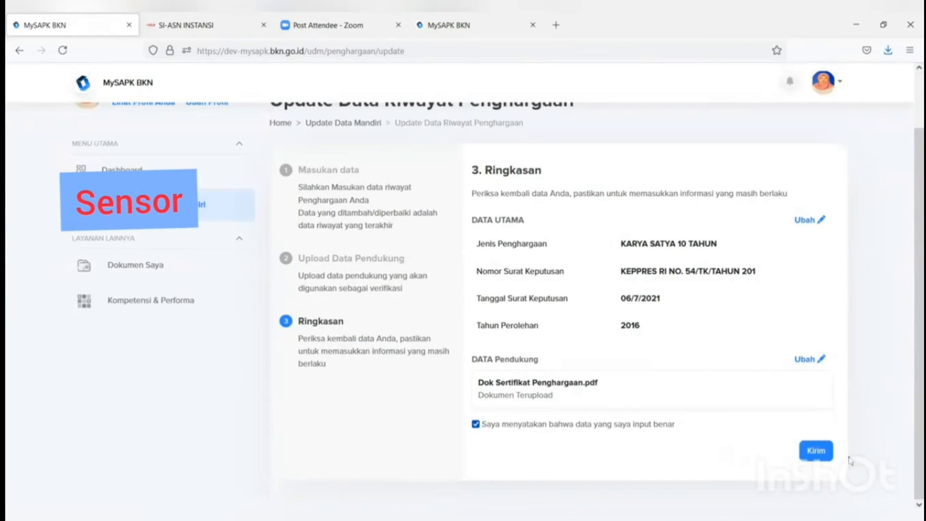
pyautogui.click(815, 450)
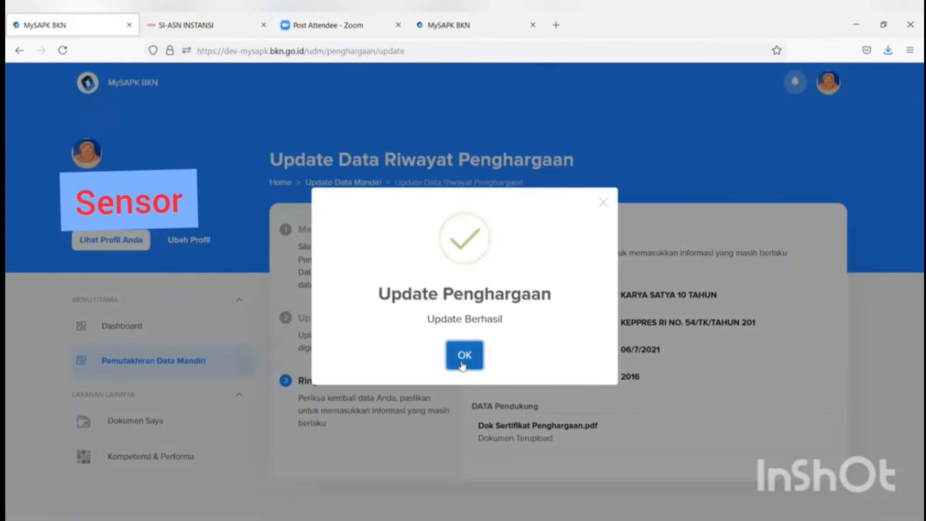
pyautogui.click(461, 360)
pyautogui.scroll(-2, 768, 368)
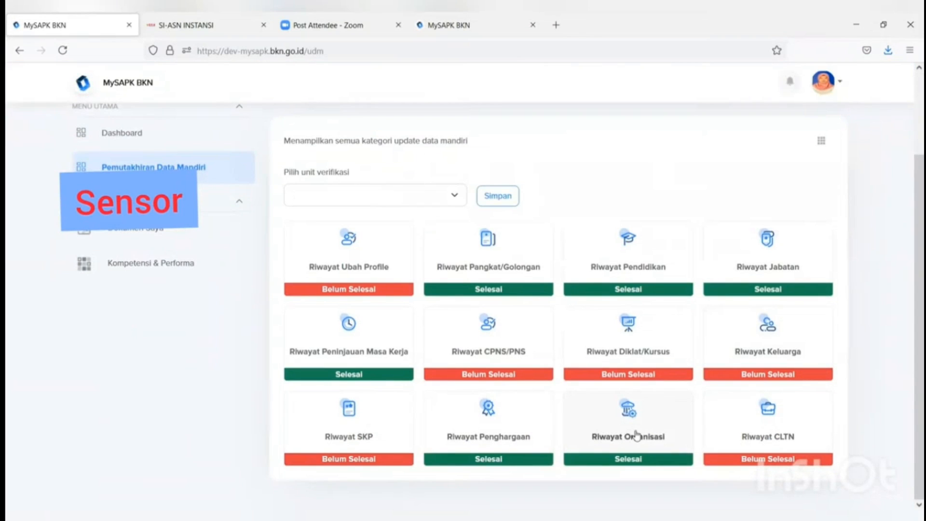
# Step: Edit the 7-11-2021 CLTN leave record and set its type to Penetapan CLTN
pyautogui.click(787, 441)
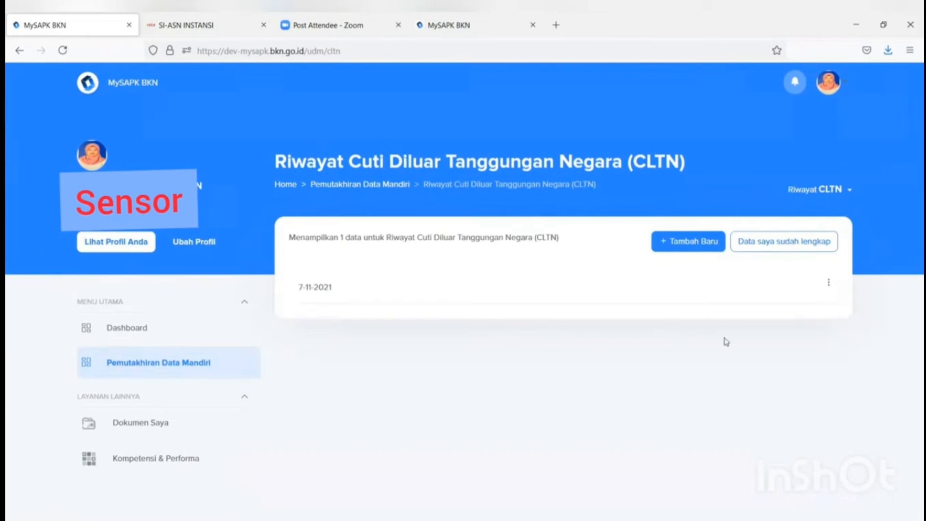
pyautogui.click(827, 283)
pyautogui.click(847, 317)
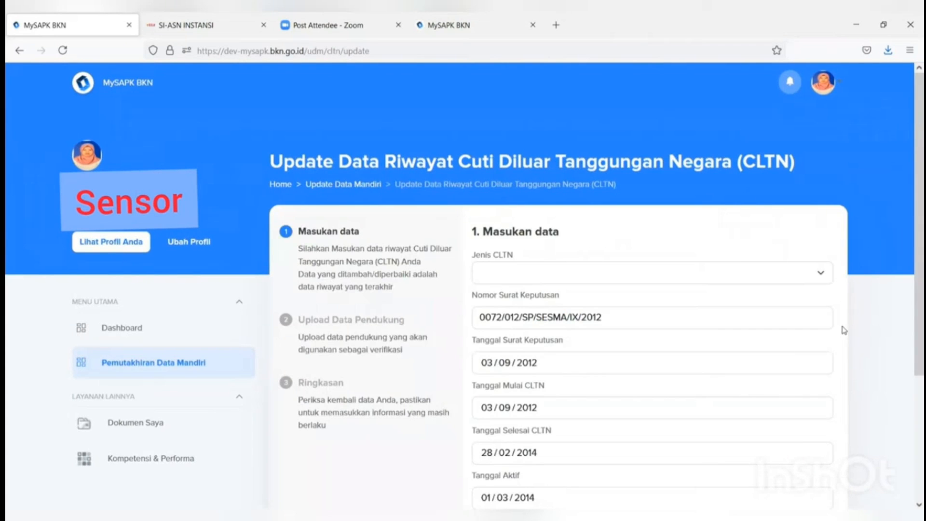
pyautogui.click(802, 283)
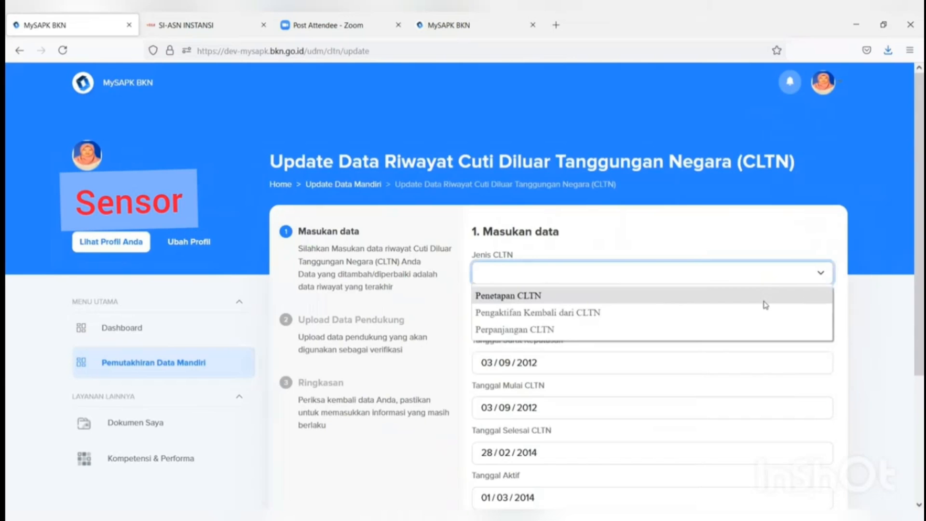
pyautogui.click(765, 304)
# Step: Enter technical consideration number 99 dated 04/07/2021
pyautogui.scroll(-3, 768, 324)
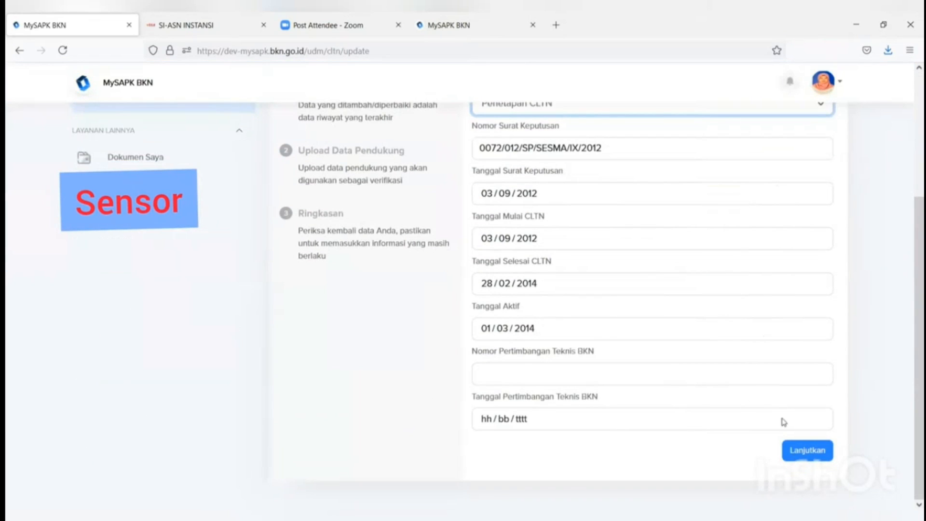
pyautogui.click(805, 454)
pyautogui.click(710, 381)
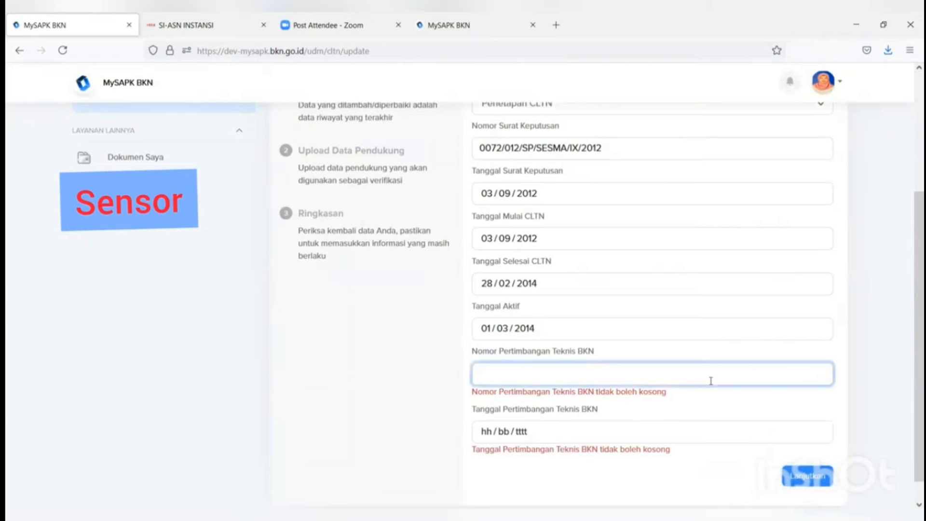
pyautogui.write('99')
pyautogui.click(800, 464)
pyautogui.scroll(3, 819, 464)
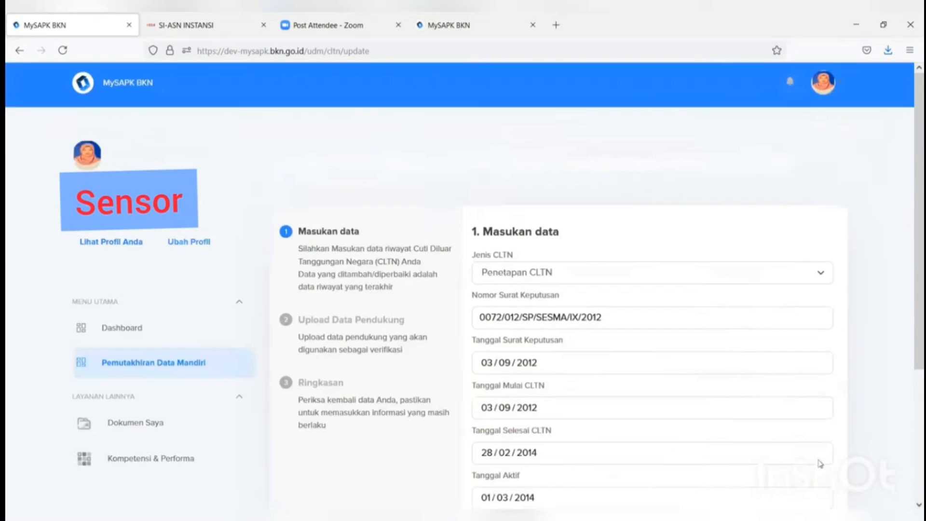
pyautogui.scroll(-4, 818, 465)
pyautogui.scroll(1, 771, 471)
pyautogui.click(730, 470)
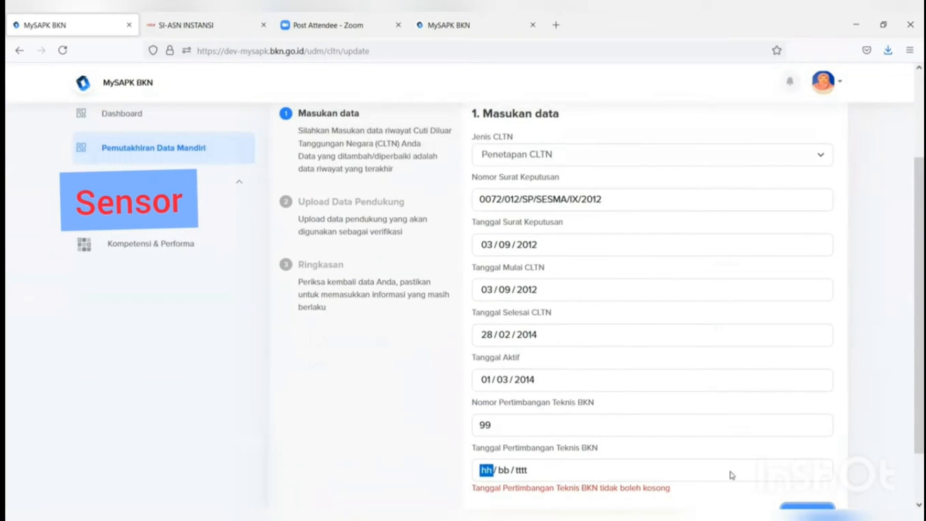
pyautogui.click(493, 380)
pyautogui.scroll(-1, 810, 473)
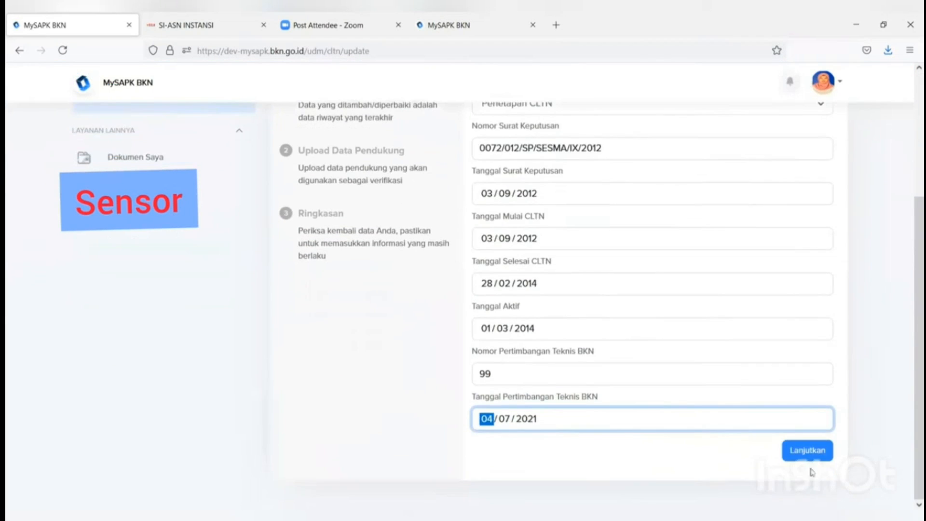
# Step: Attach PDFs from Downloads as Dok SK CLTN and Dok Pertimbangan Teknis CLTN
pyautogui.click(812, 453)
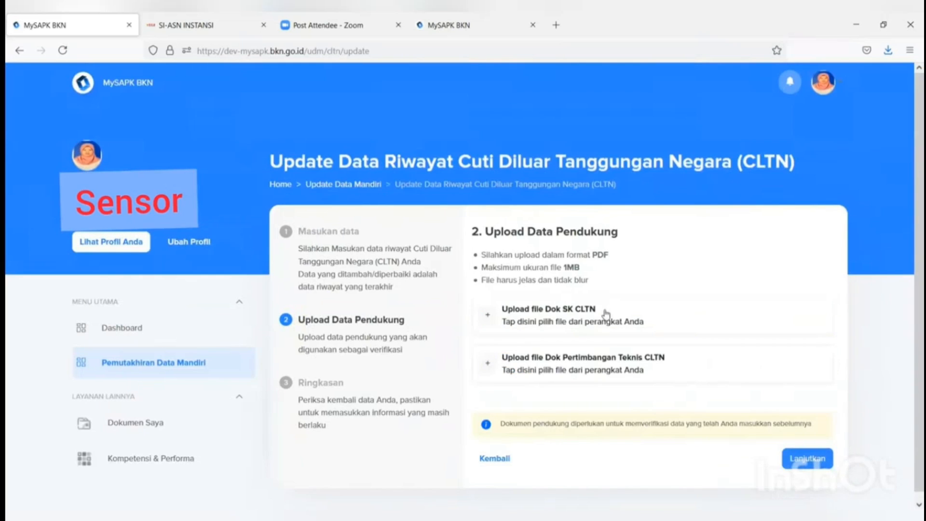
pyautogui.click(603, 315)
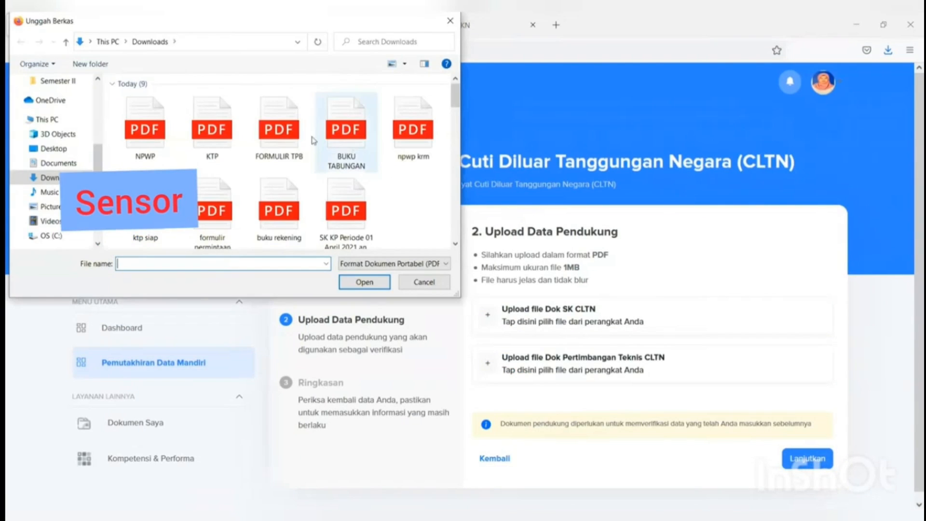
pyautogui.click(280, 138)
pyautogui.click(364, 282)
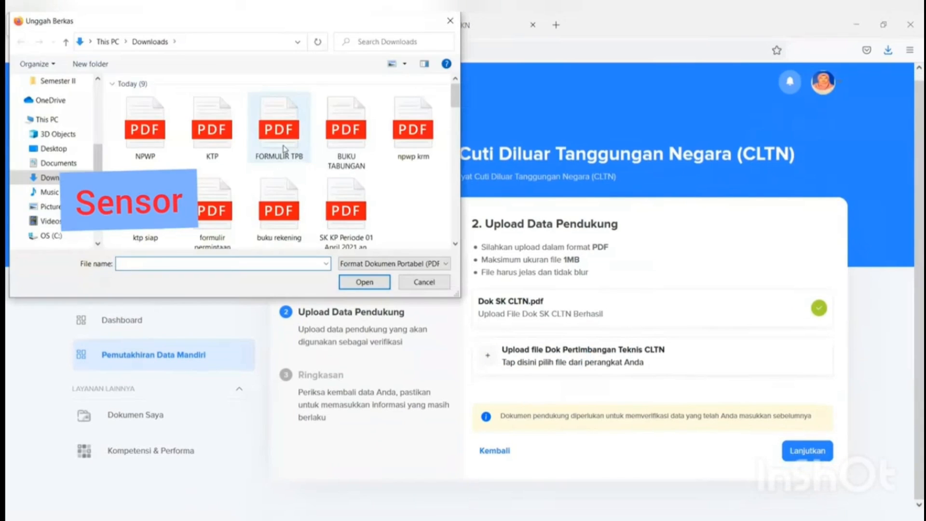
pyautogui.click(279, 130)
pyautogui.click(364, 282)
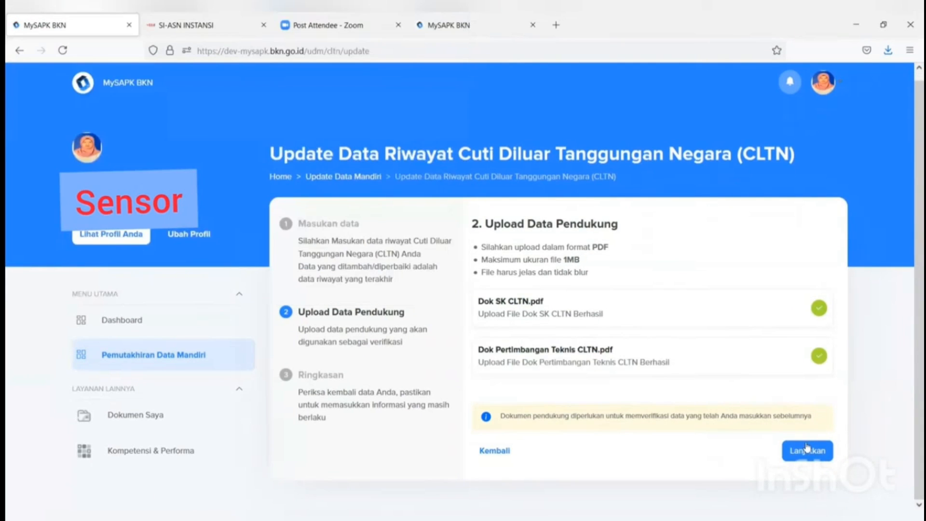
# Step: Confirm the declaration on the summary and submit the CLTN update
pyautogui.click(803, 448)
pyautogui.scroll(-5, 806, 447)
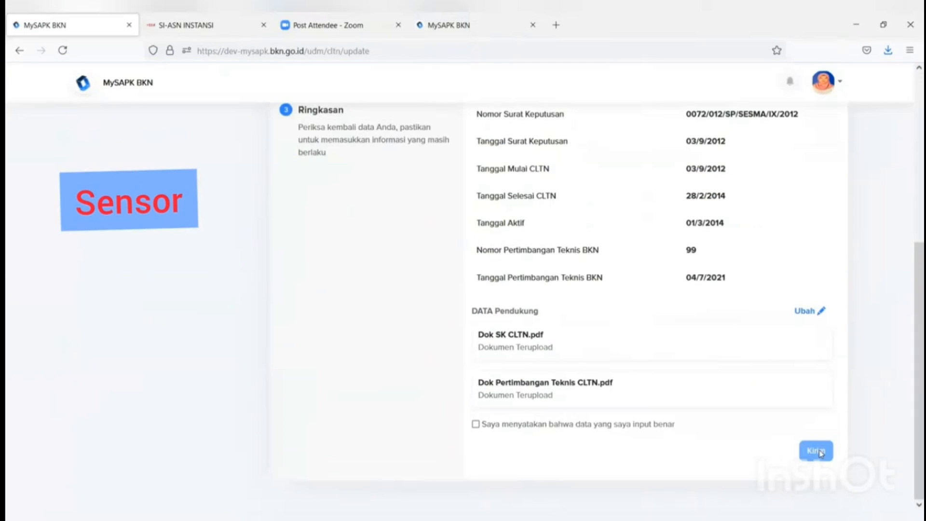
pyautogui.click(476, 424)
pyautogui.click(816, 450)
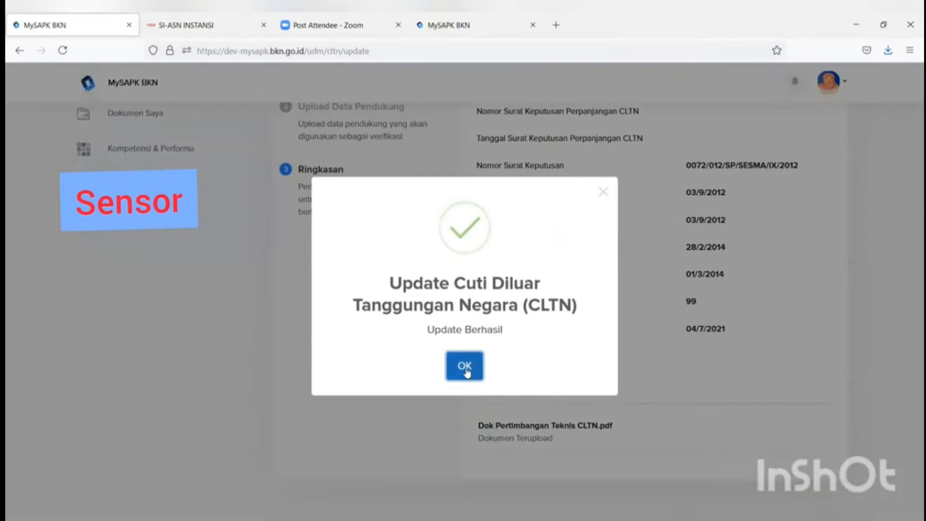
pyautogui.click(465, 366)
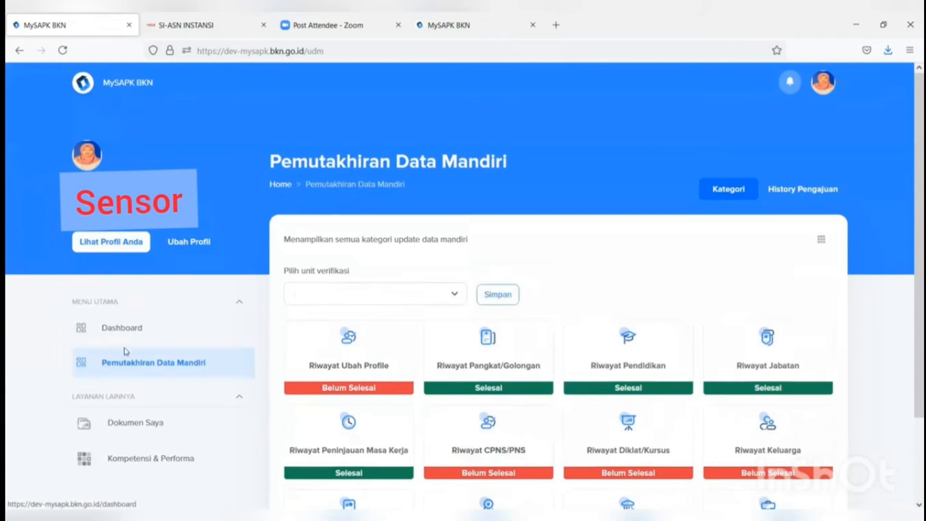
# Step: Review the History Pengajuan list of CLTN, Penghargaan and other 2021-7-11 requests
pyautogui.click(794, 189)
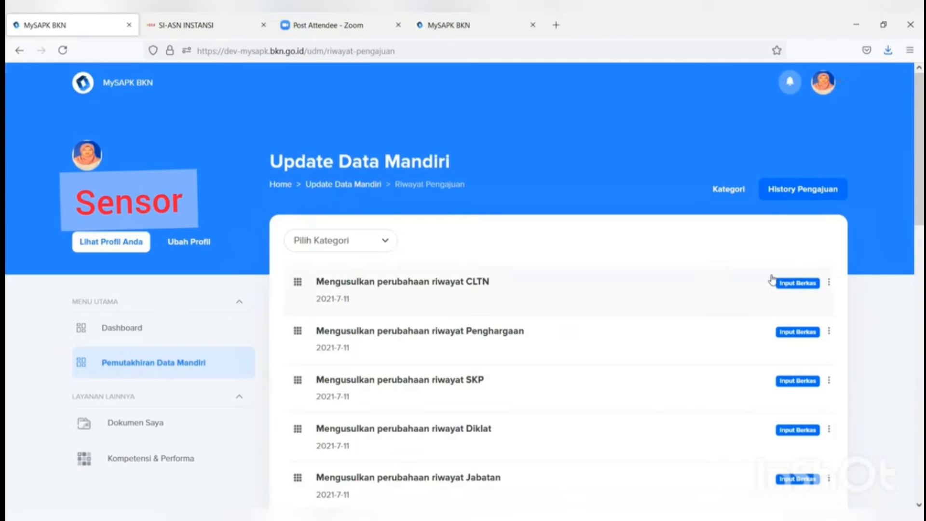
pyautogui.scroll(-2, 771, 280)
pyautogui.scroll(-4, 763, 279)
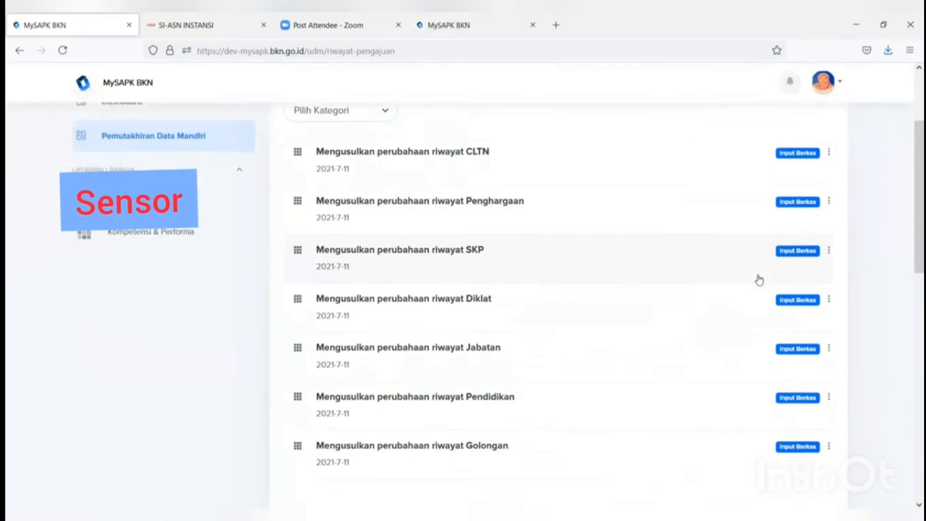
pyautogui.scroll(3, 760, 279)
pyautogui.scroll(3, 758, 275)
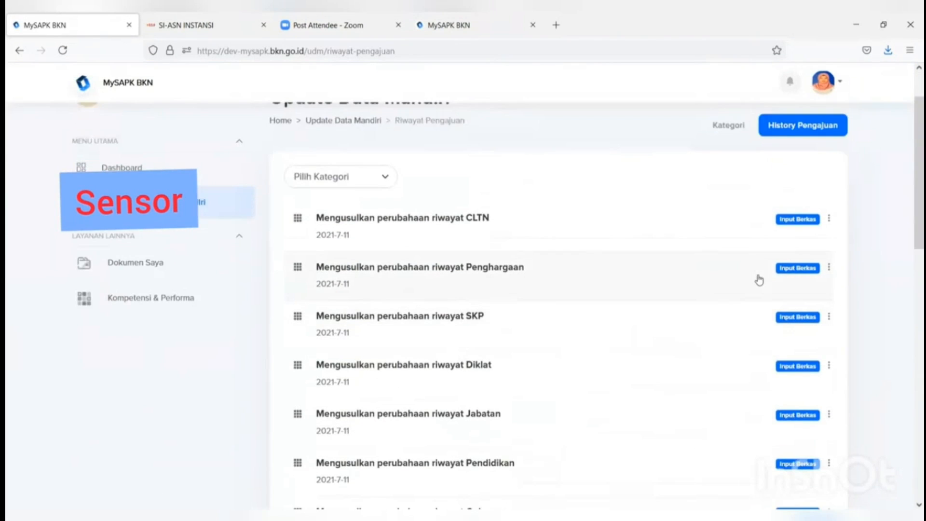
pyautogui.scroll(-3, 757, 280)
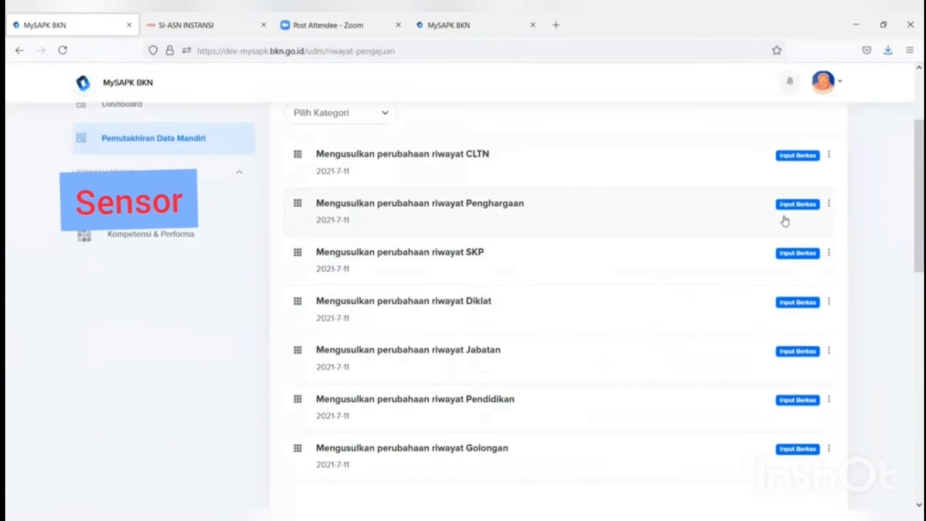
pyautogui.scroll(1, 783, 220)
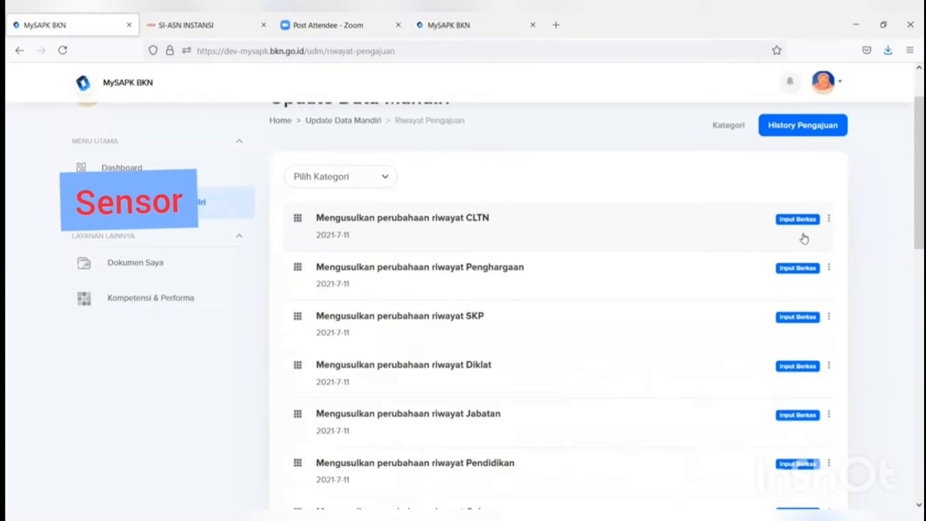
pyautogui.scroll(1, 780, 242)
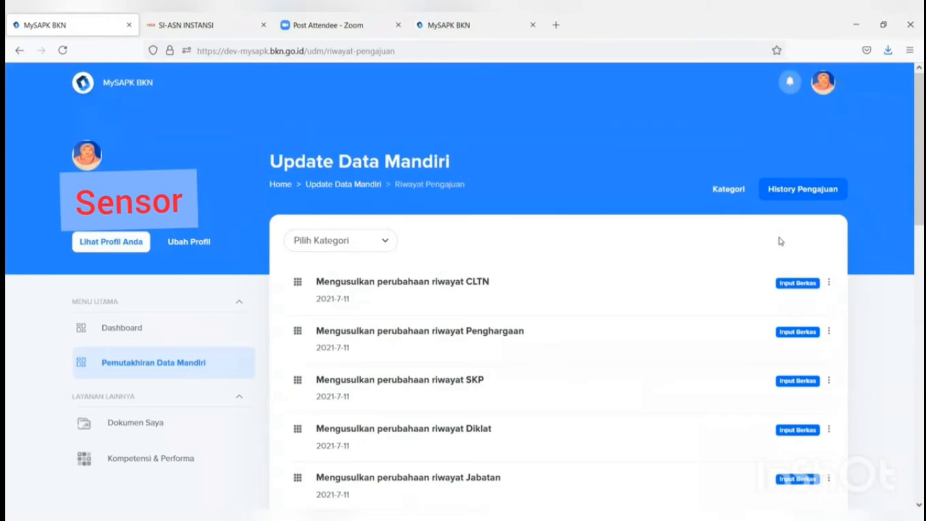
pyautogui.click(148, 336)
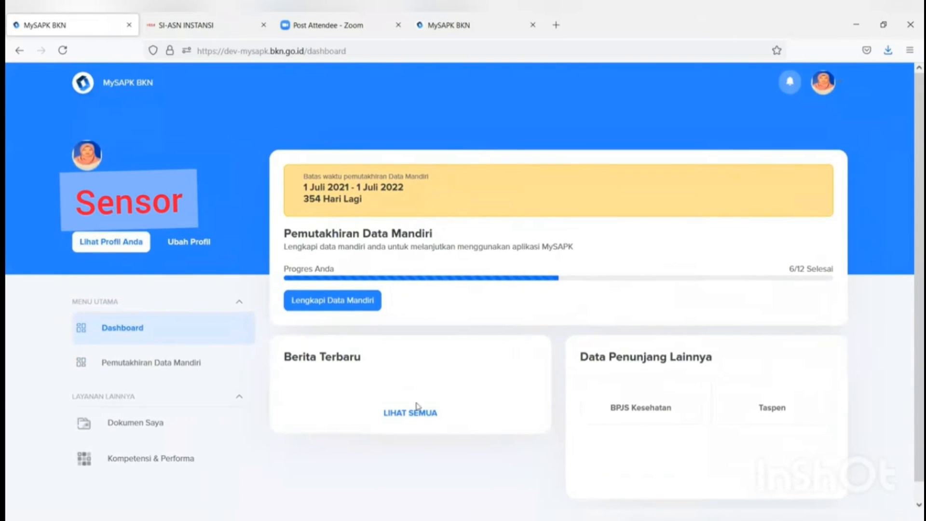
# Step: Show all latest news on the dashboard and scroll through them
pyautogui.click(416, 405)
pyautogui.scroll(-5, 392, 413)
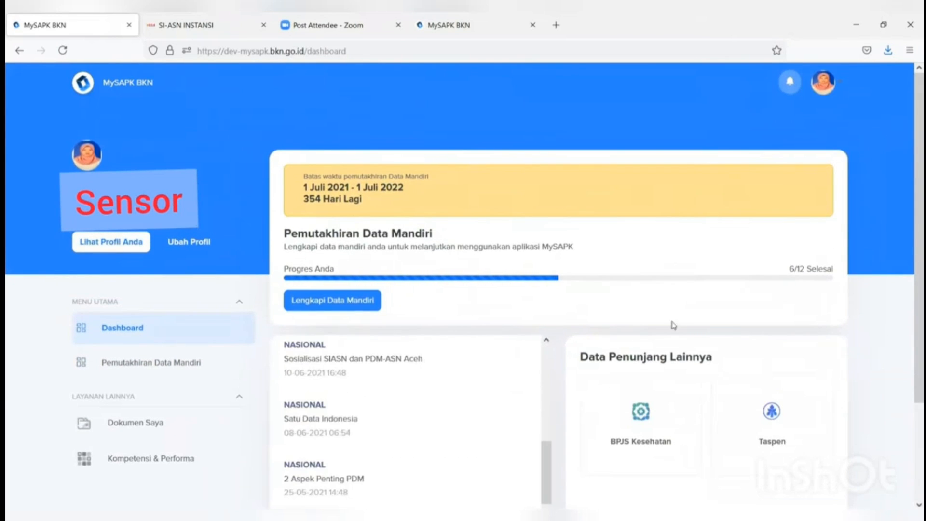
pyautogui.scroll(-3, 225, 319)
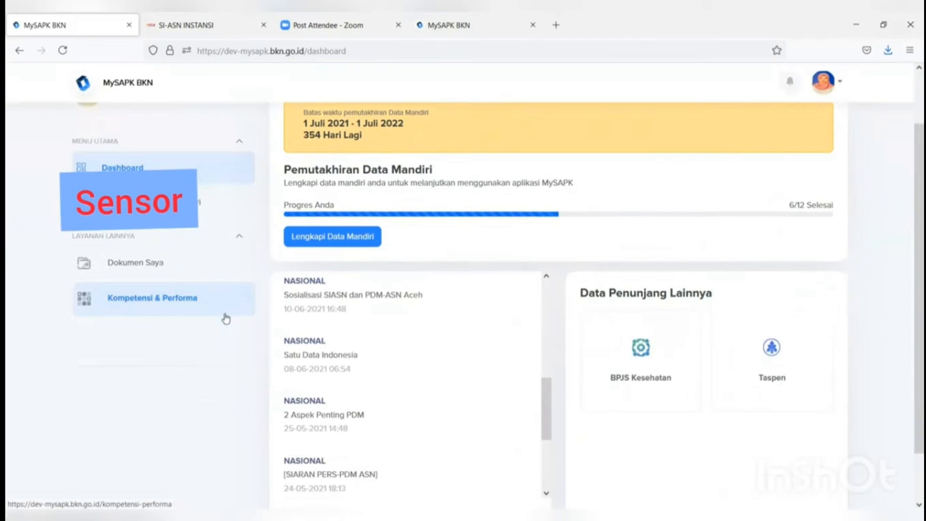
# Step: Browse the Dokumen Saya list, then return to Pemutakhiran Data Mandiri
pyautogui.click(147, 263)
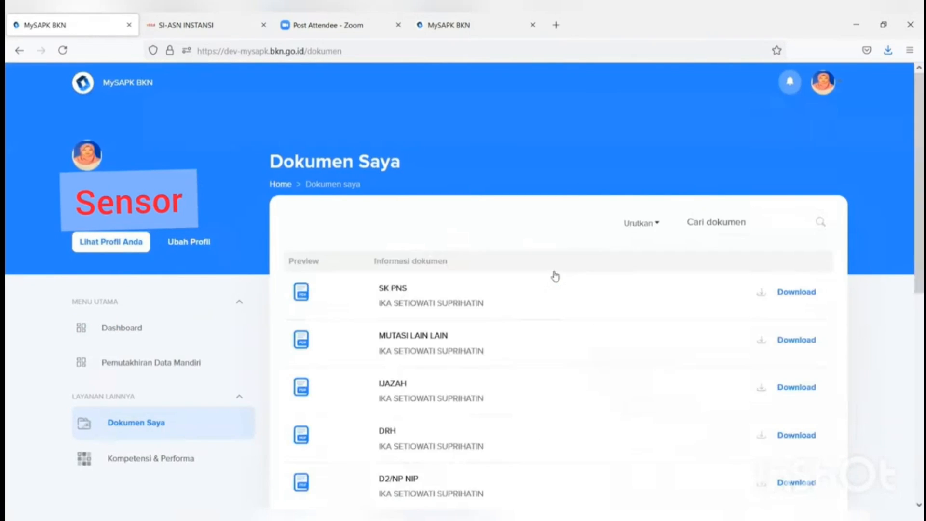
pyautogui.scroll(-8, 562, 277)
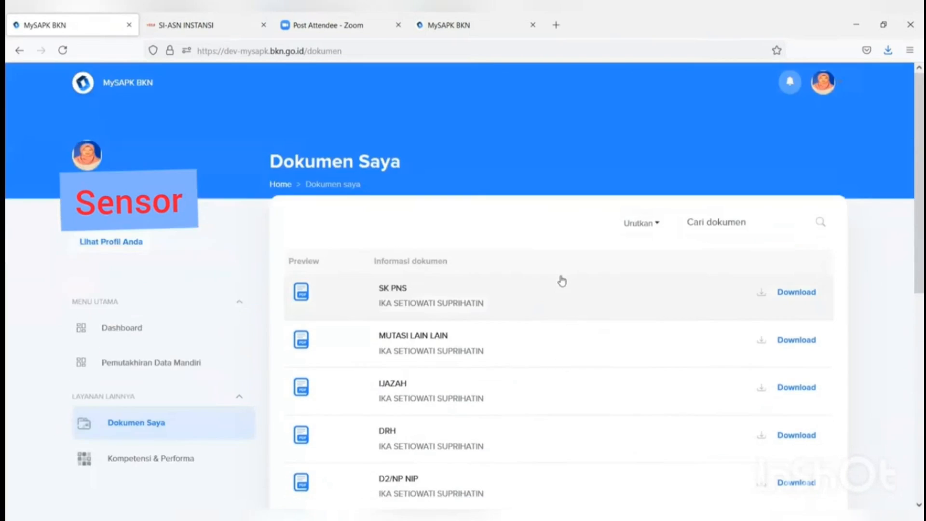
pyautogui.scroll(-5, 560, 290)
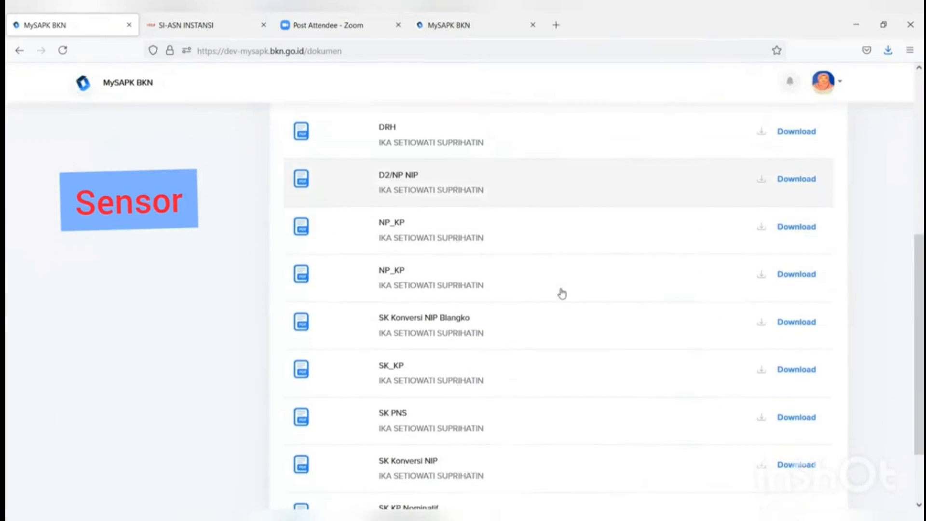
pyautogui.scroll(-2, 560, 296)
pyautogui.scroll(2, 557, 300)
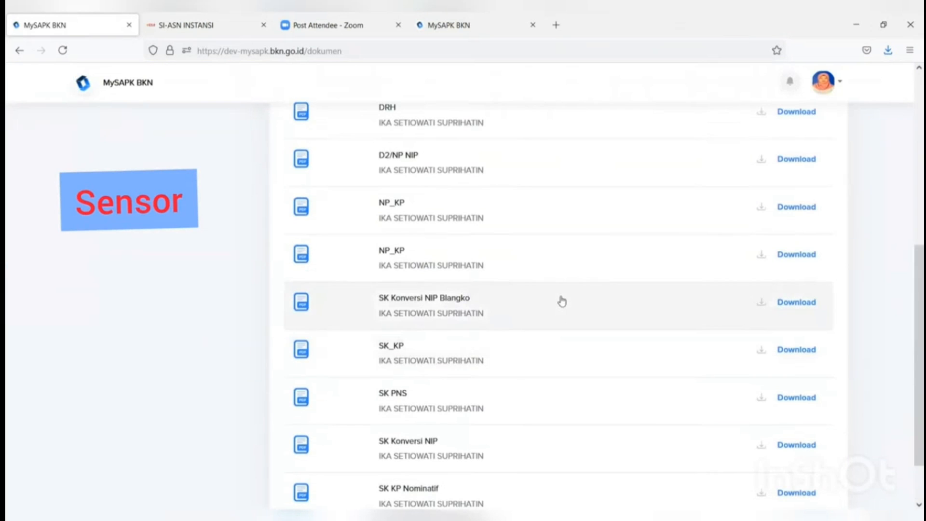
pyautogui.scroll(-2, 567, 406)
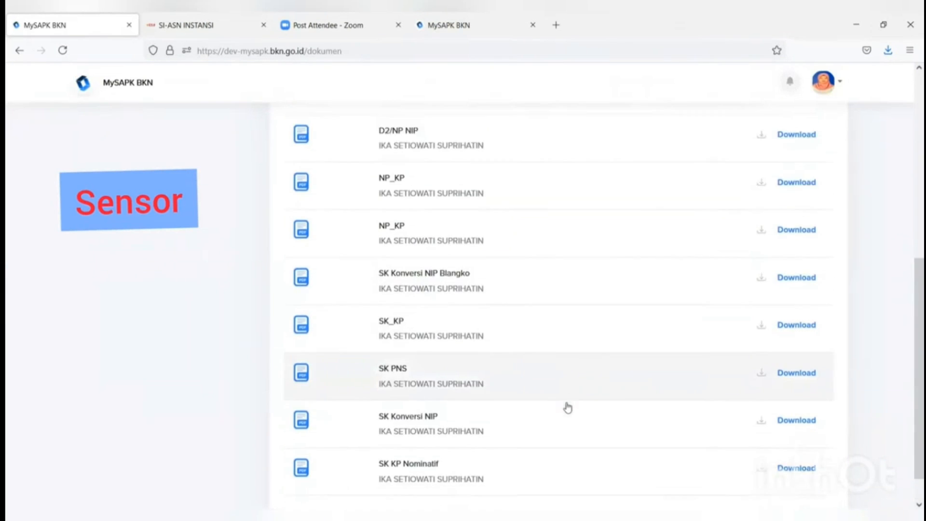
pyautogui.scroll(10, 568, 406)
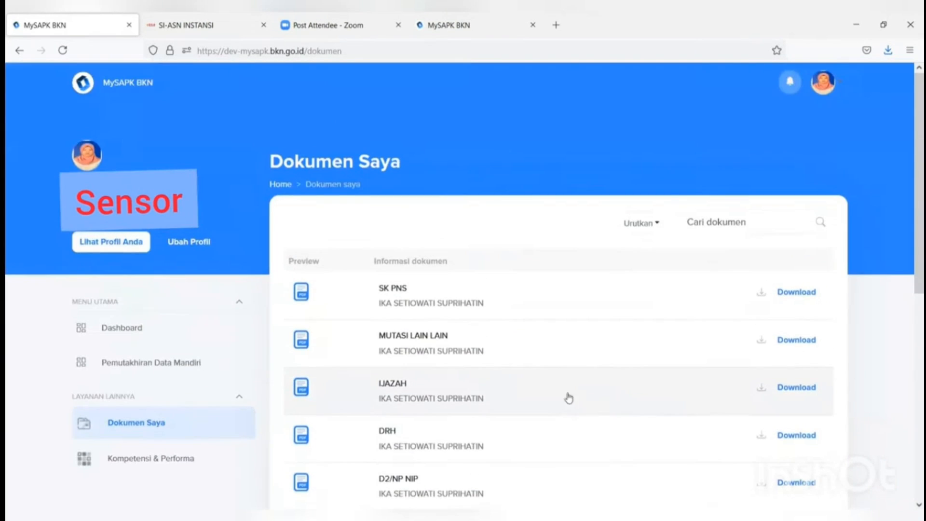
pyautogui.click(201, 364)
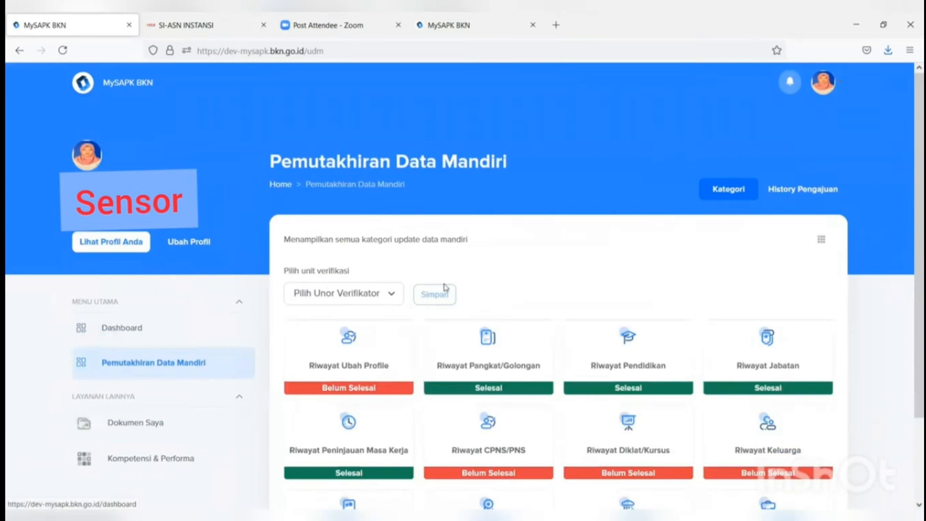
pyautogui.scroll(-2, 446, 288)
pyautogui.scroll(2, 446, 288)
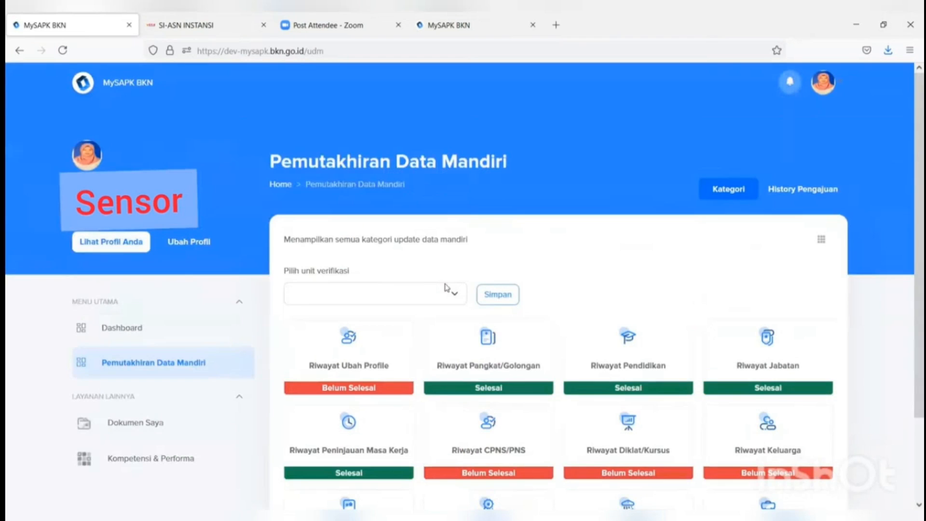